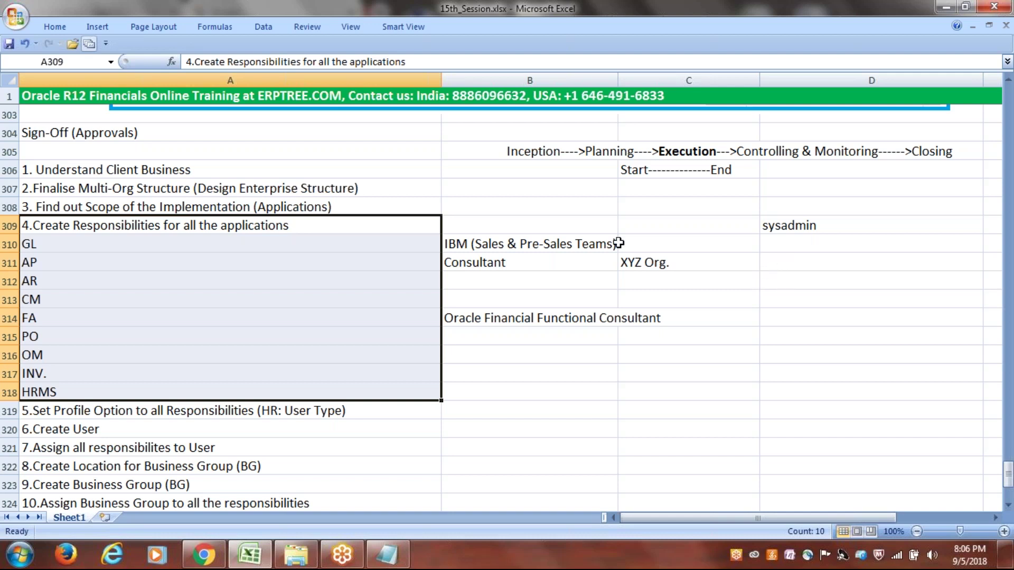
- Select the GL-to-HRMS module list in A310:A318 and clear 'sysadmin' from cell D309
left_click(61, 242)
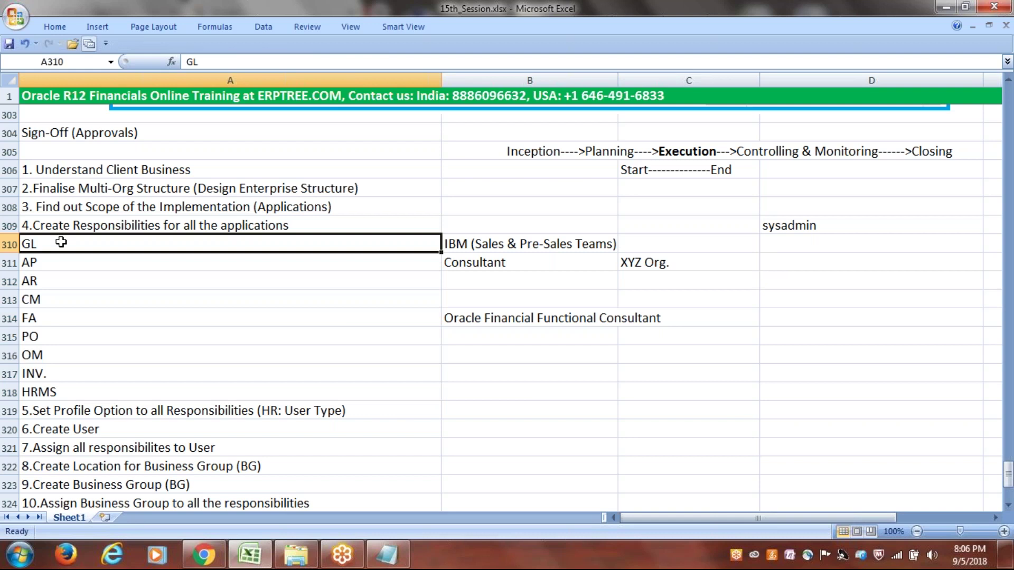
left_click_drag(61, 242, 61, 392)
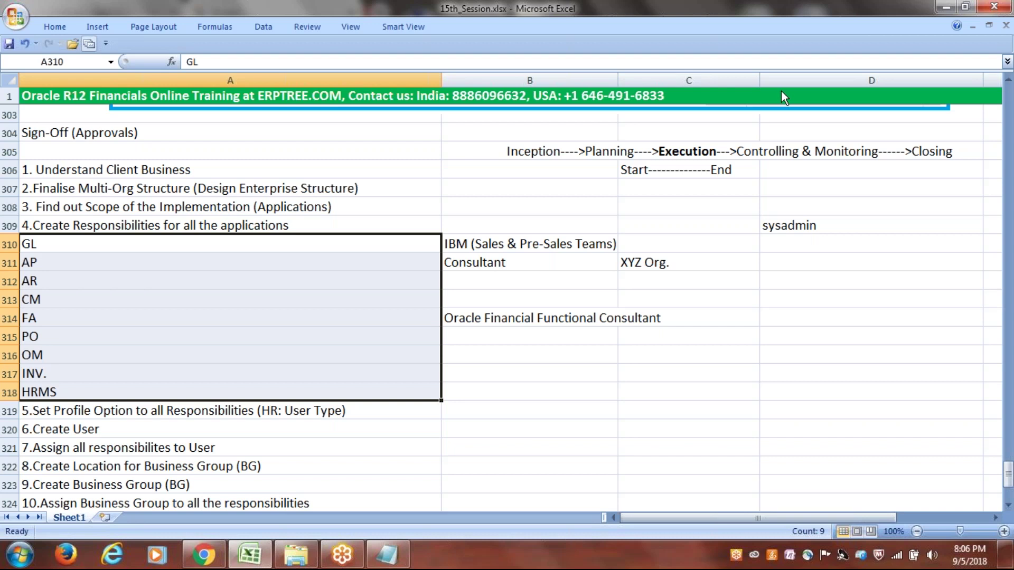
left_click(824, 225)
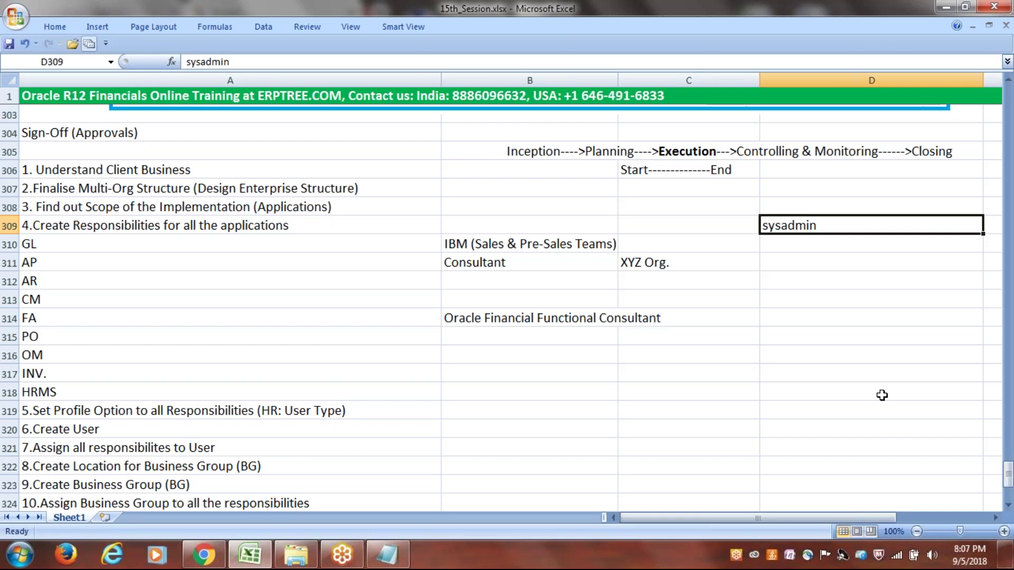
key("BackSpace")
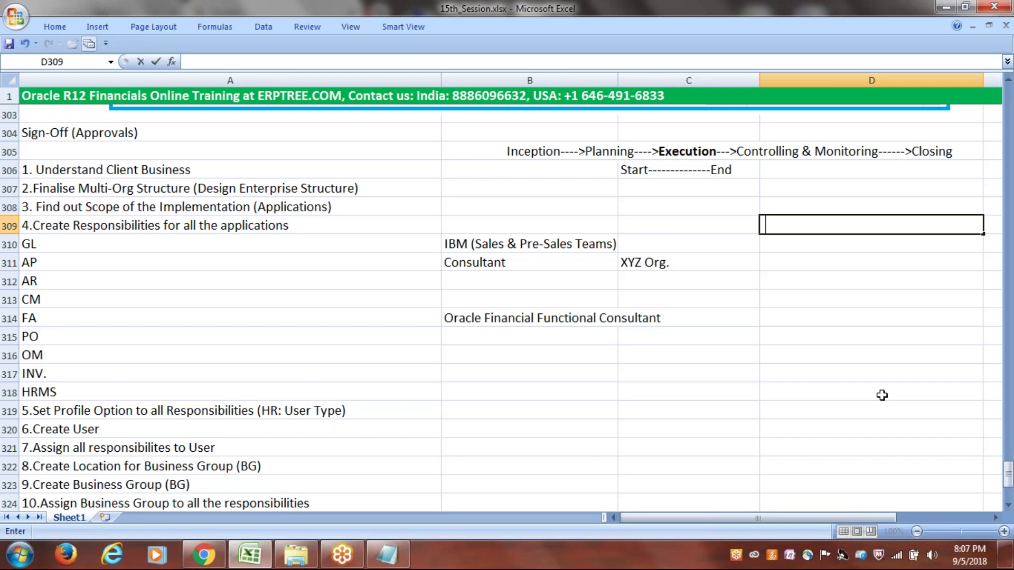
- Re-enter 'sysadmin' in D309, then walk through the step 4 modules, Create User step and roles
type("sysadmin")
key("Return")
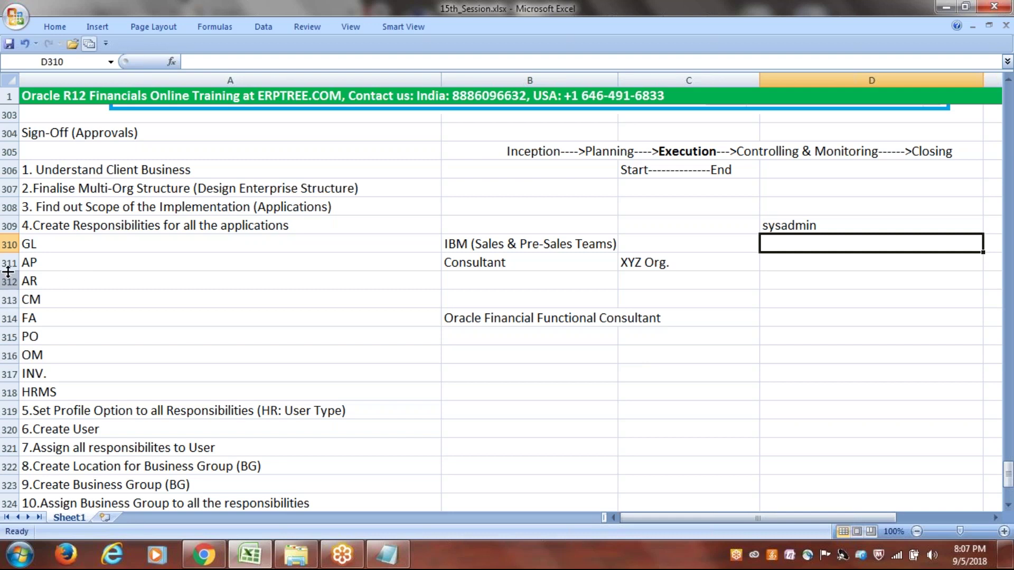
left_click_drag(32, 225, 40, 272)
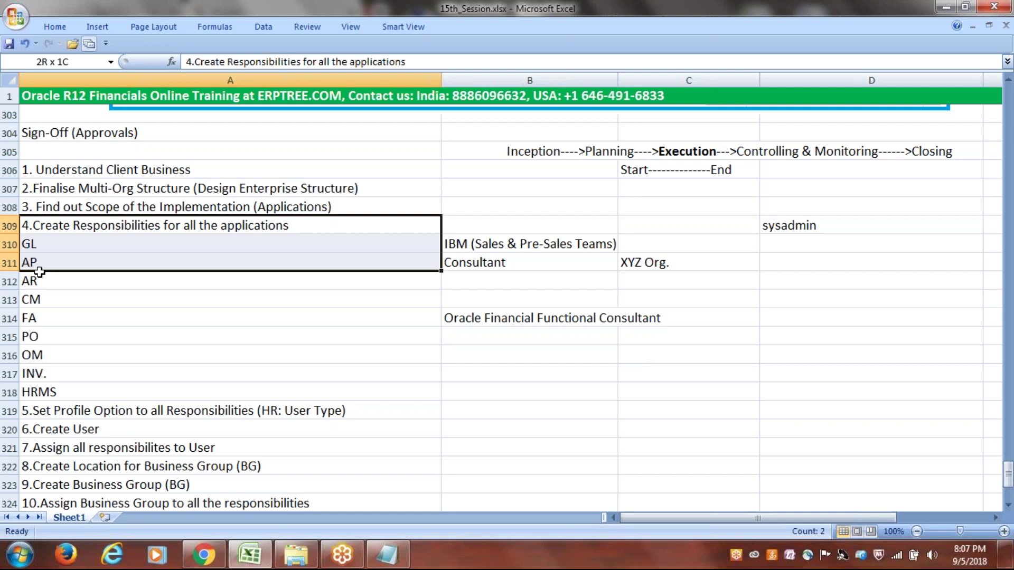
left_click(58, 429)
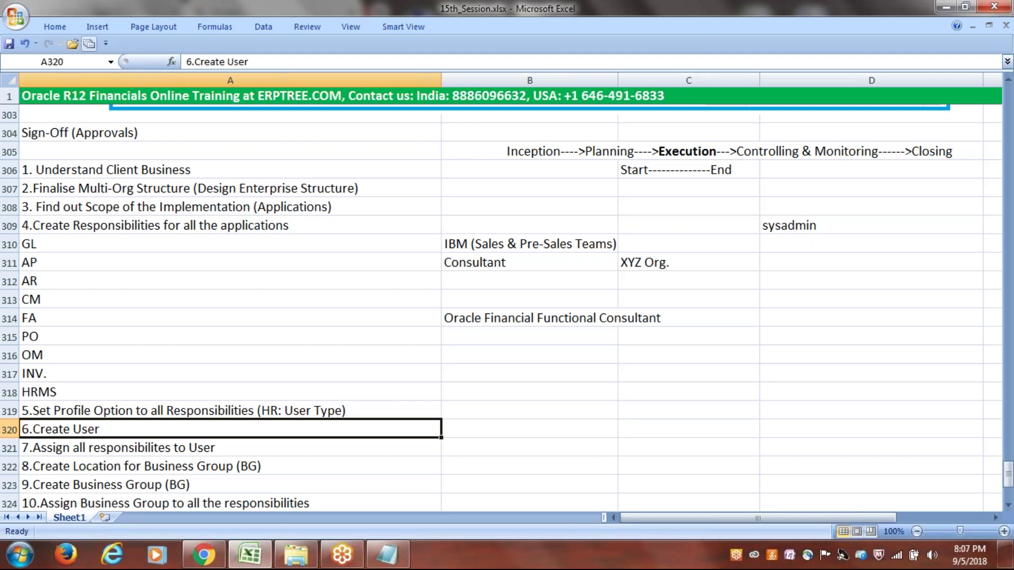
key("Up")
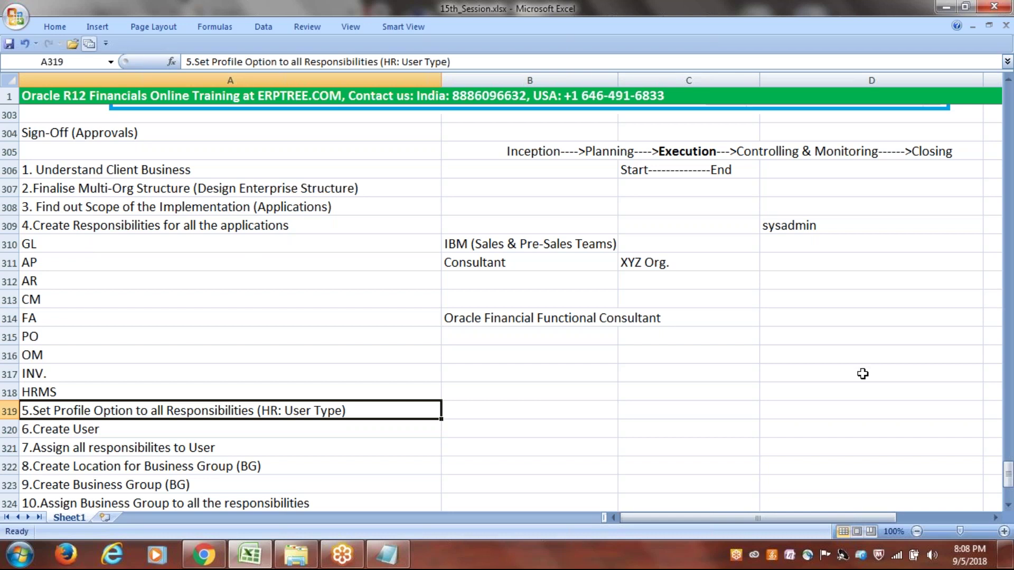
left_click(819, 229)
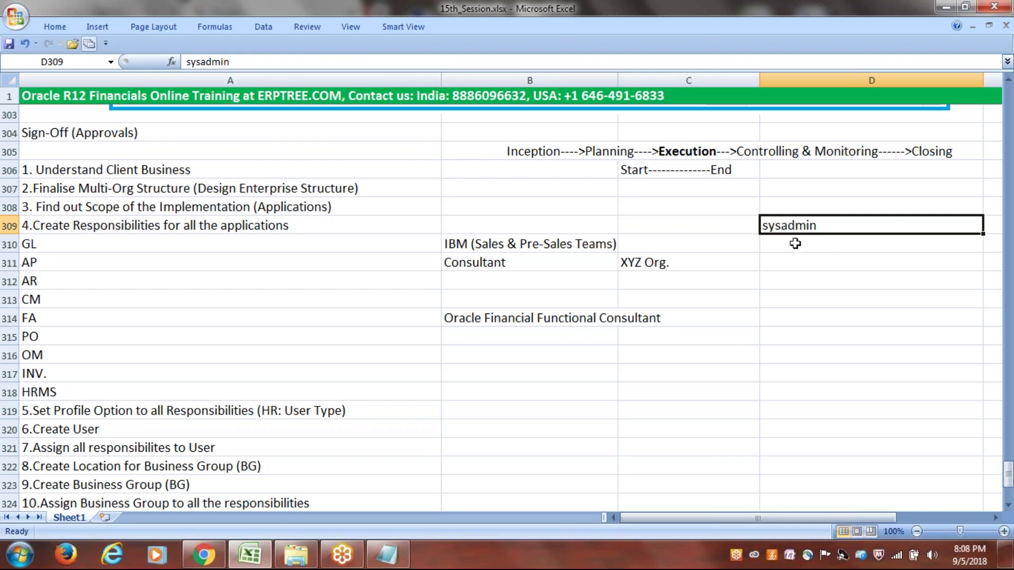
left_click(794, 244)
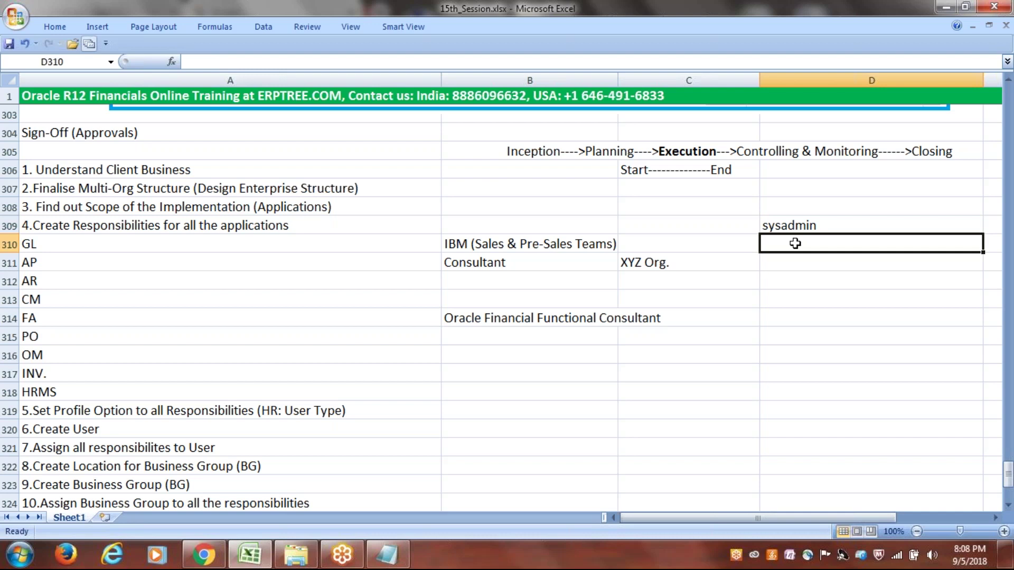
left_click(27, 563)
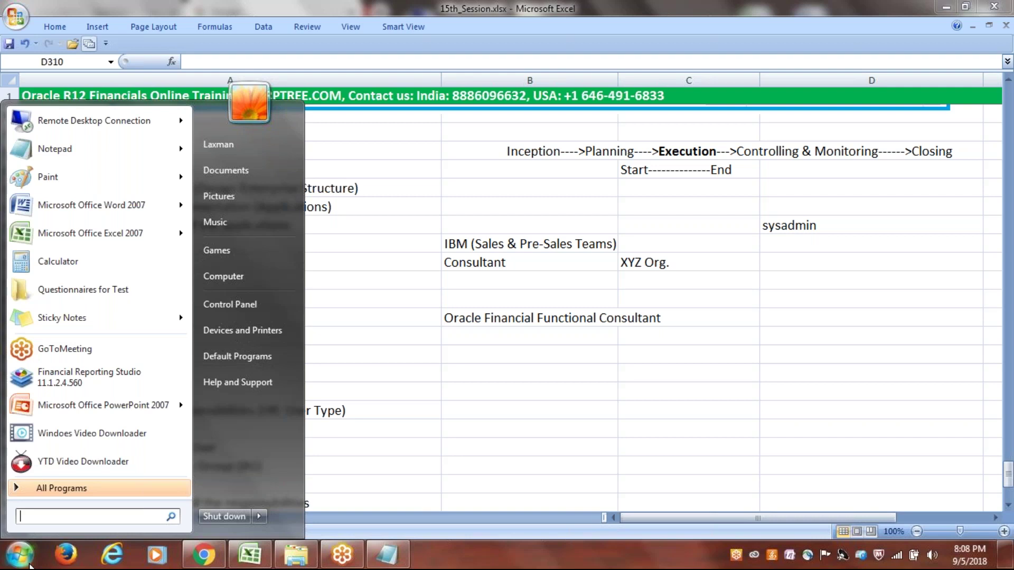
- Launch Remote Desktop Connection and connect to the remote server
left_click(94, 121)
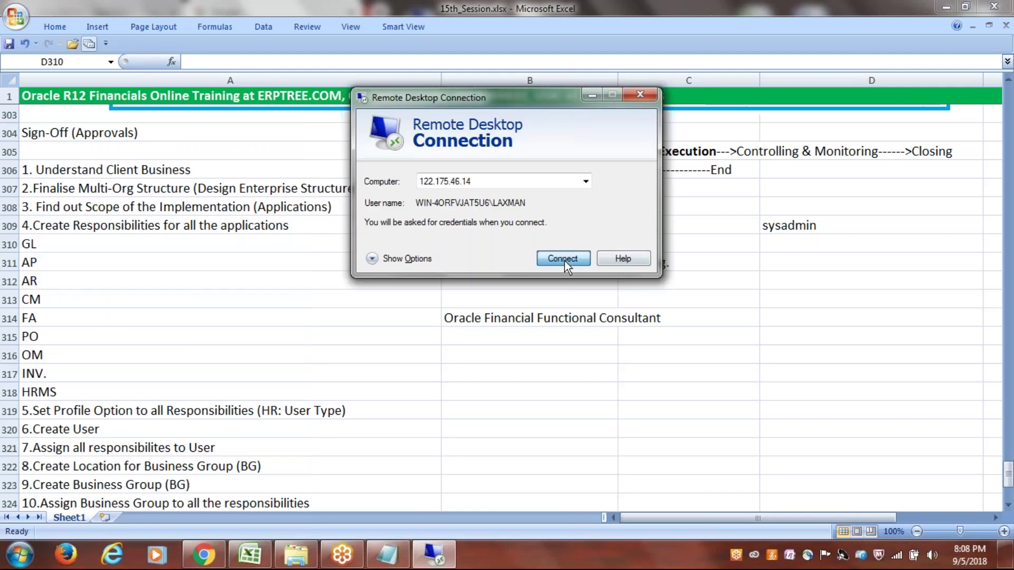
left_click(563, 259)
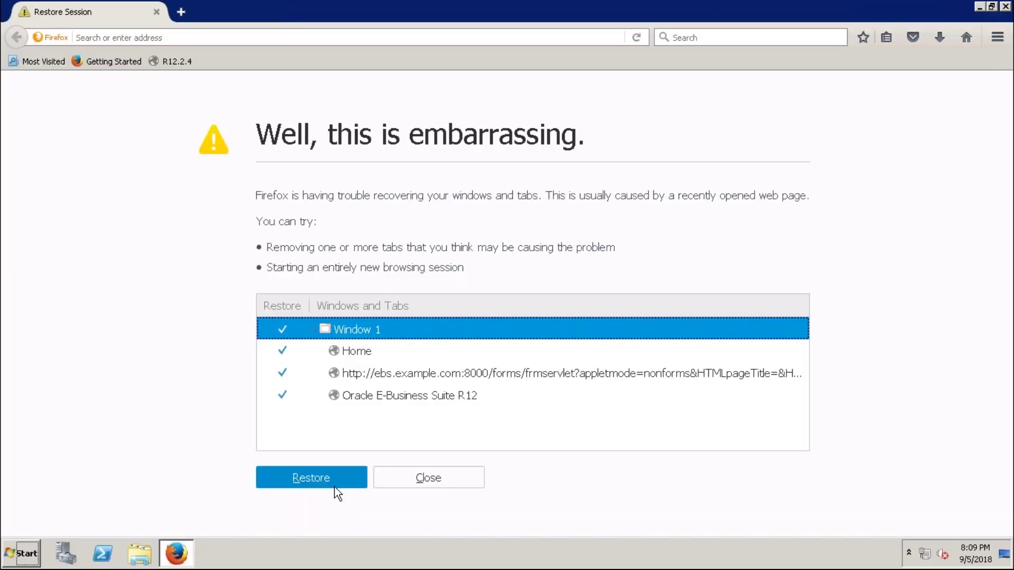
- Restore the previous Firefox session and close the extra EBS and loading tabs
left_click(335, 485)
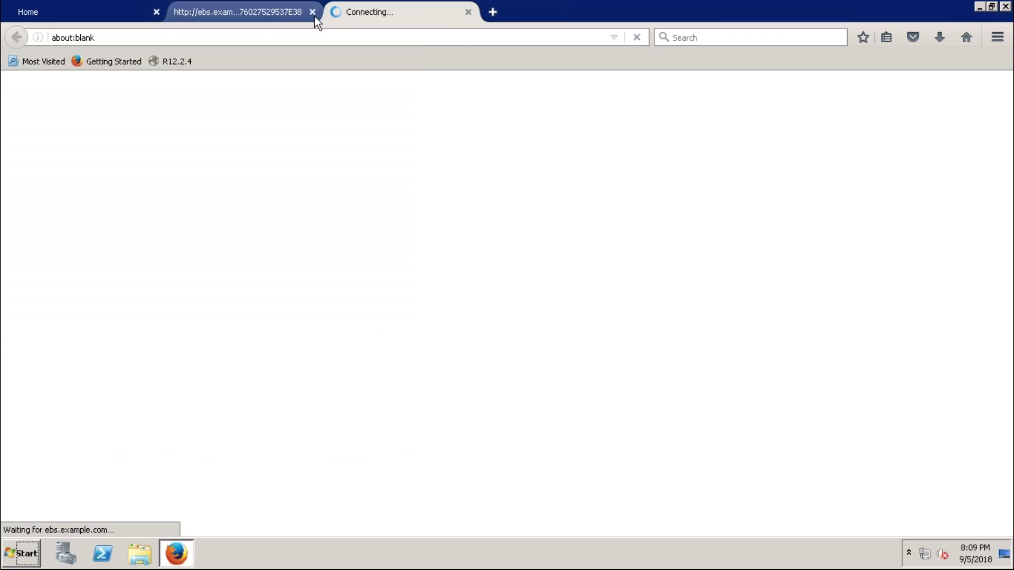
left_click(312, 12)
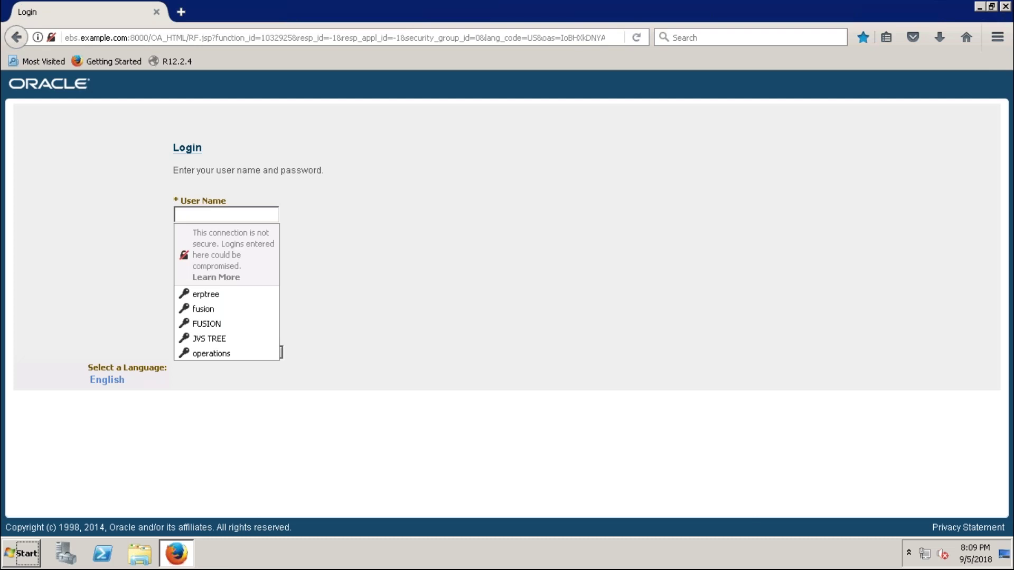
left_click(425, 275)
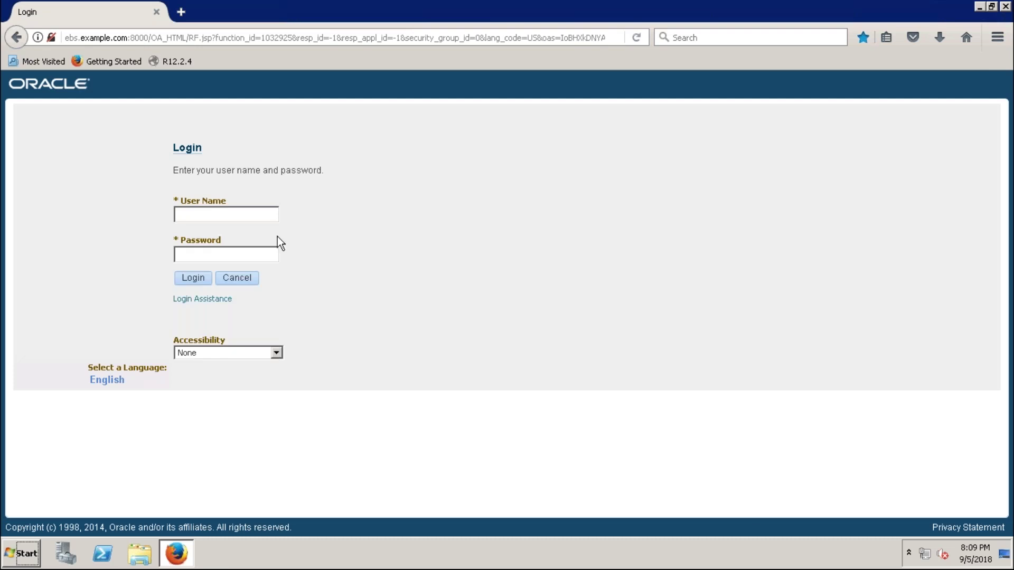
- Log in to E-Business Suite as SYSADMIN with the account password
left_click(255, 216)
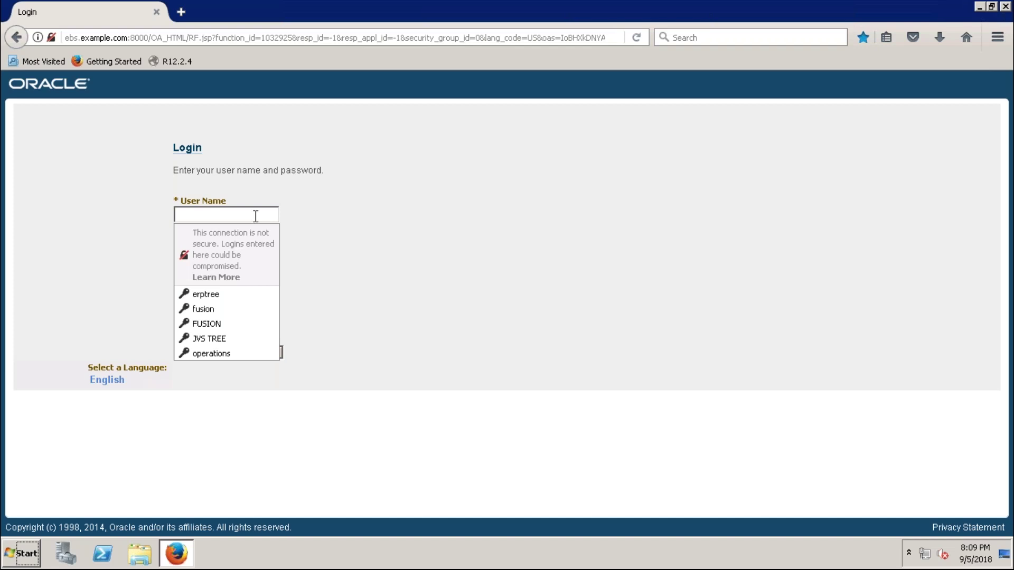
type("sysad")
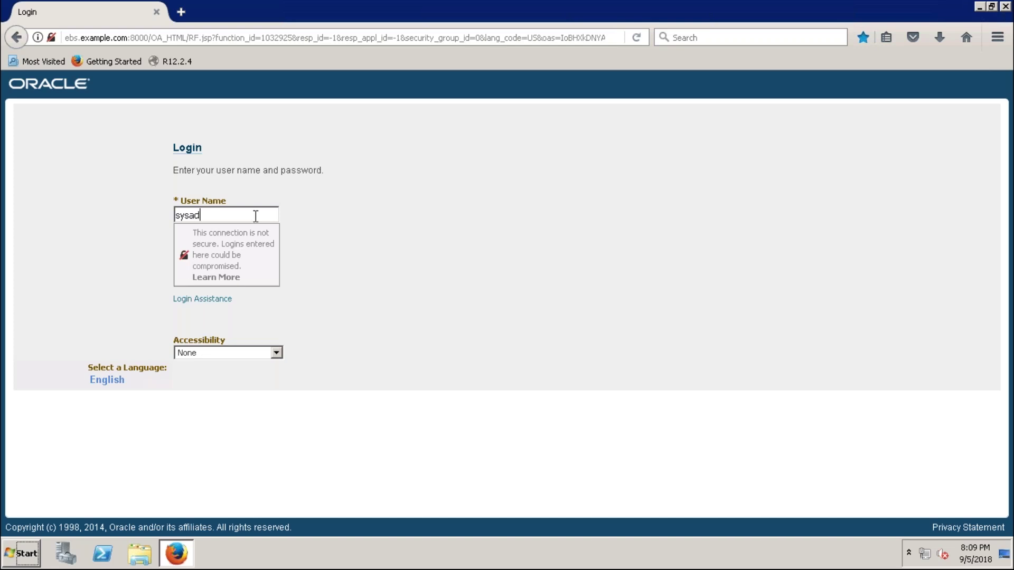
type("min")
key("Tab")
type("welcome")
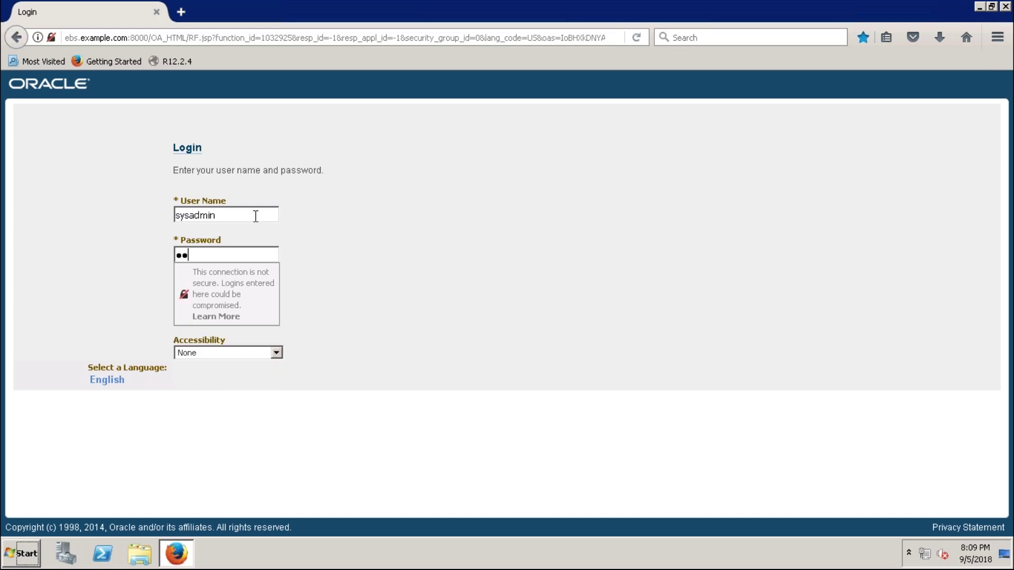
type("1")
left_click(414, 215)
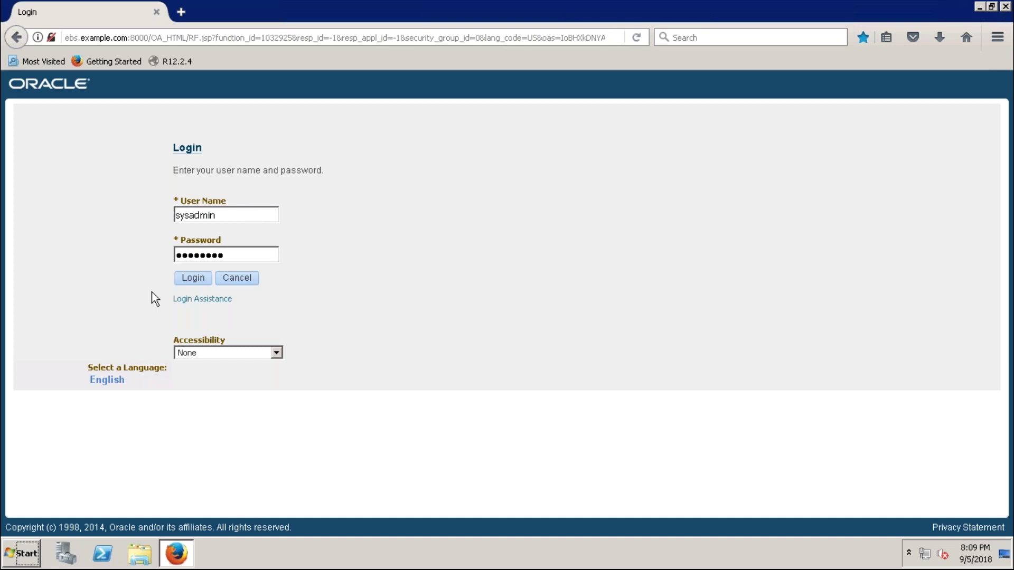
left_click(193, 279)
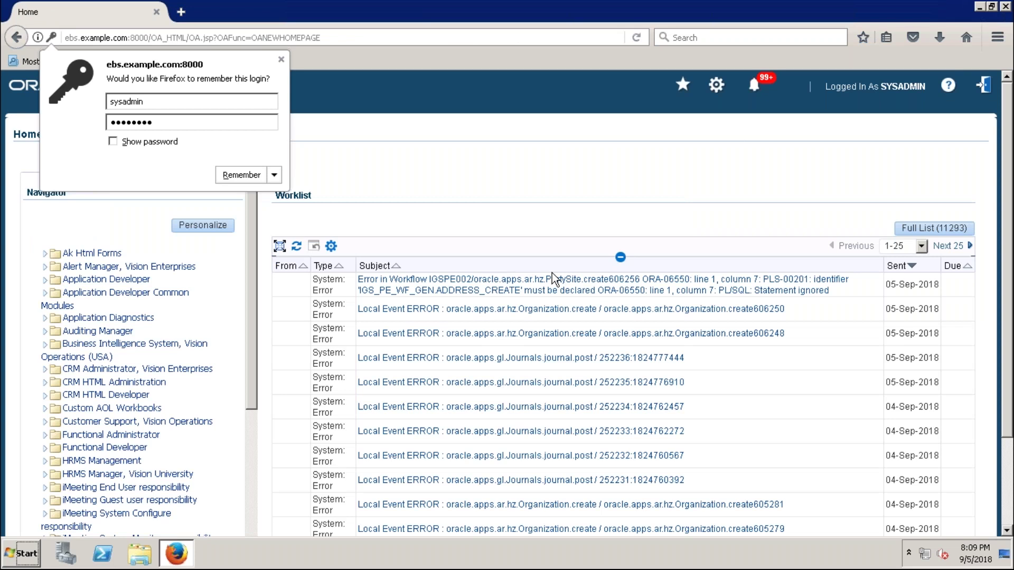
- Decline saving the login and highlight Purchasing, Vision Operations (USA) in the Navigator
left_click(534, 180)
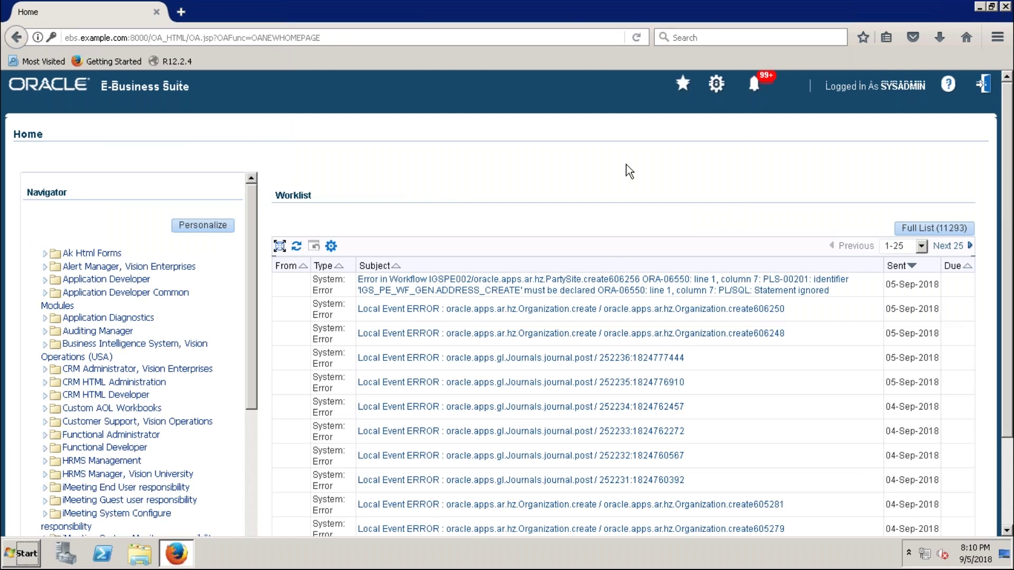
scroll(630, 171, "down", 1)
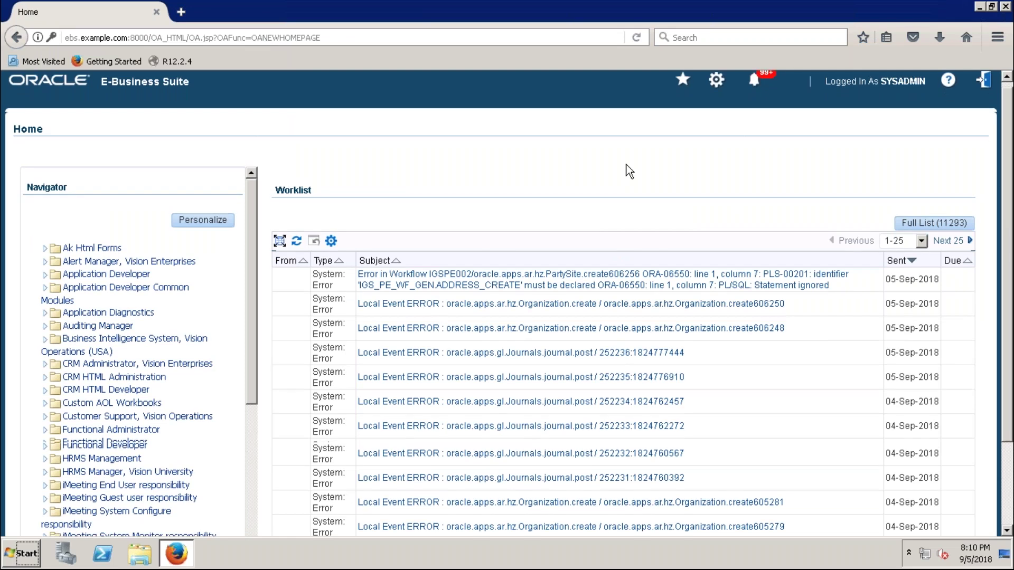
scroll(629, 171, "down", 3)
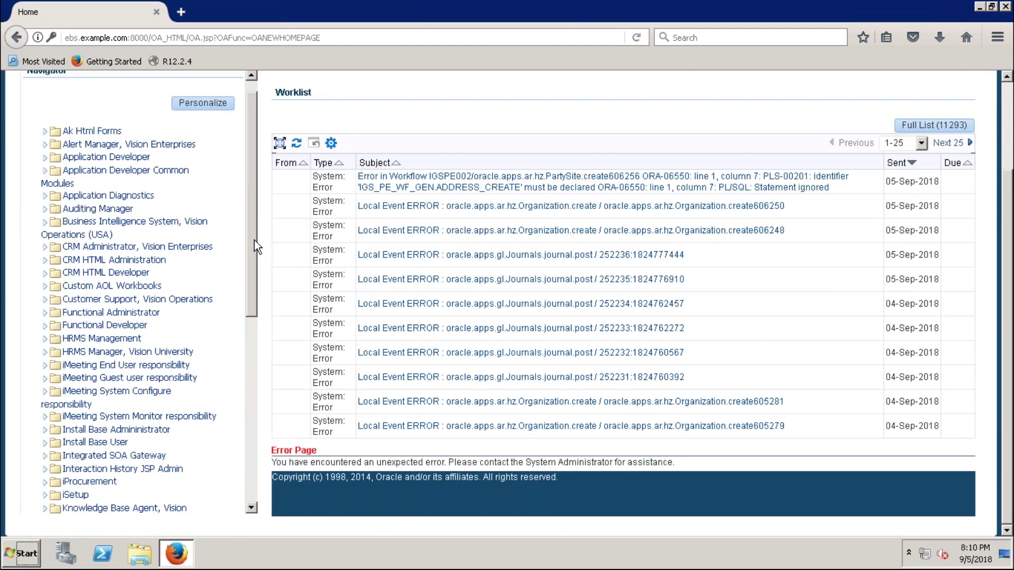
left_click_drag(255, 241, 258, 428)
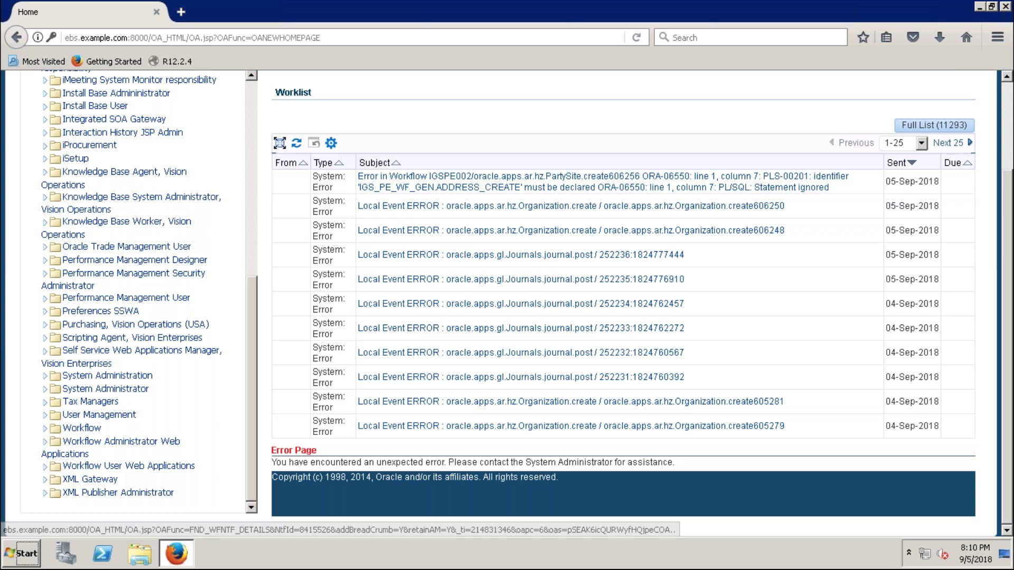
triple_click(135, 324)
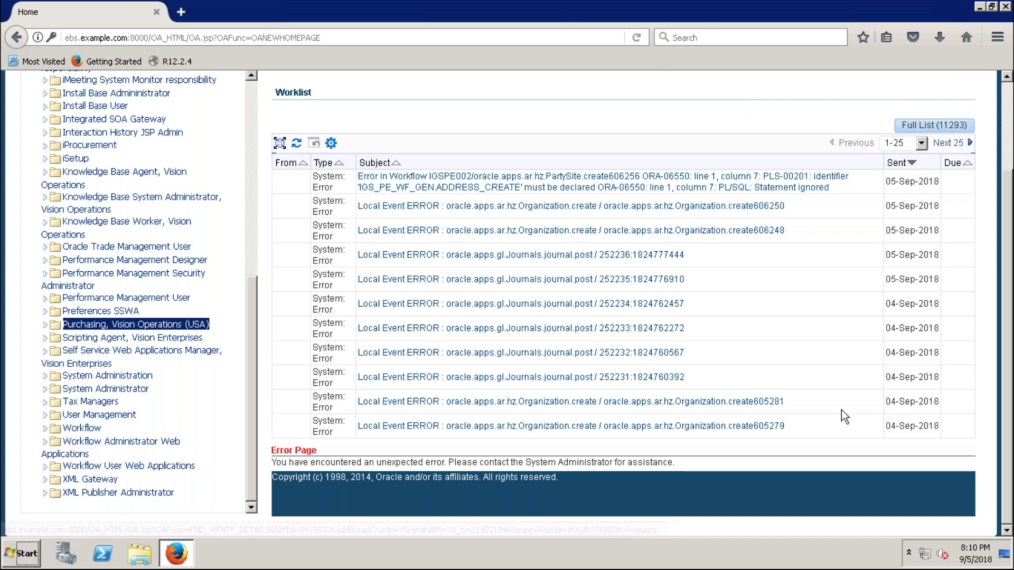
- Scroll the Navigator list and expand the User Management folder
scroll(842, 410, "up", 2)
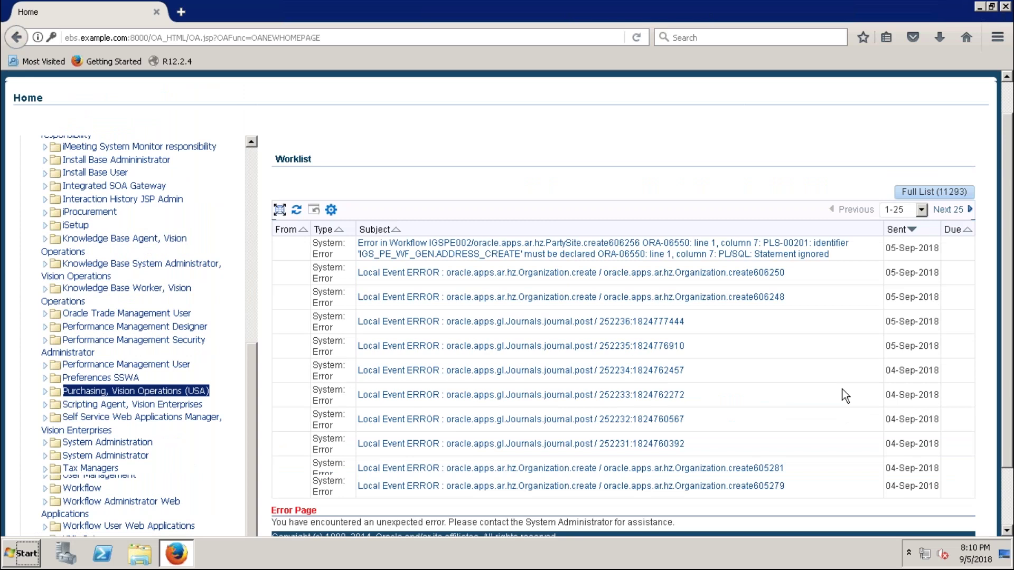
scroll(842, 390, "up", 1)
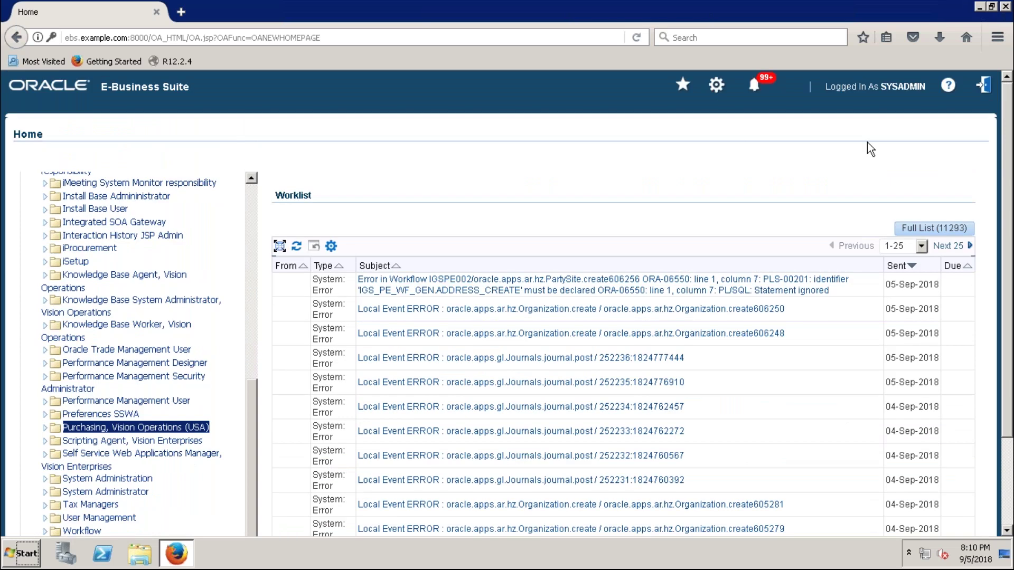
scroll(477, 172, "down", 1)
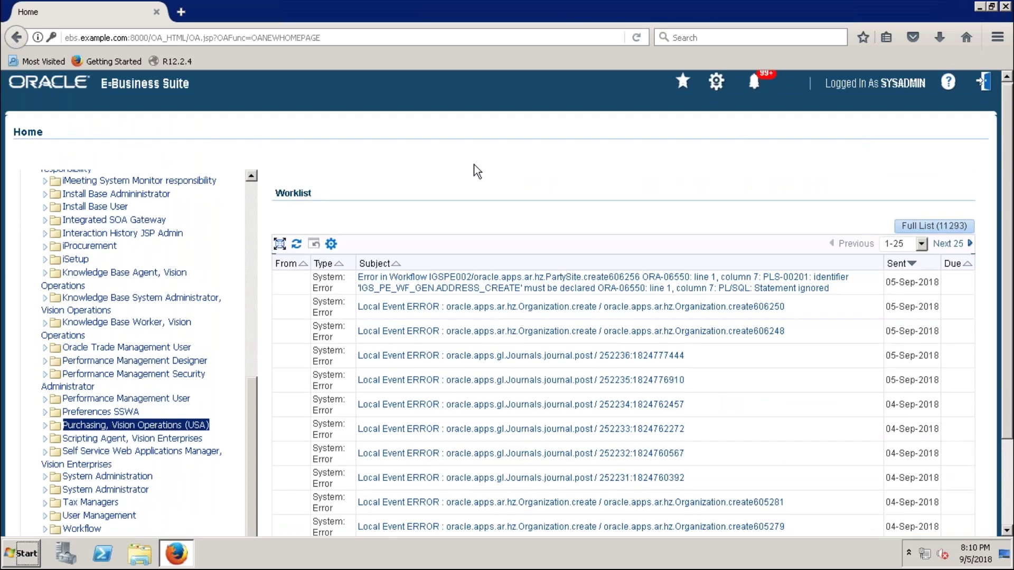
scroll(474, 164, "down", 3)
scroll(255, 527, "down", 1)
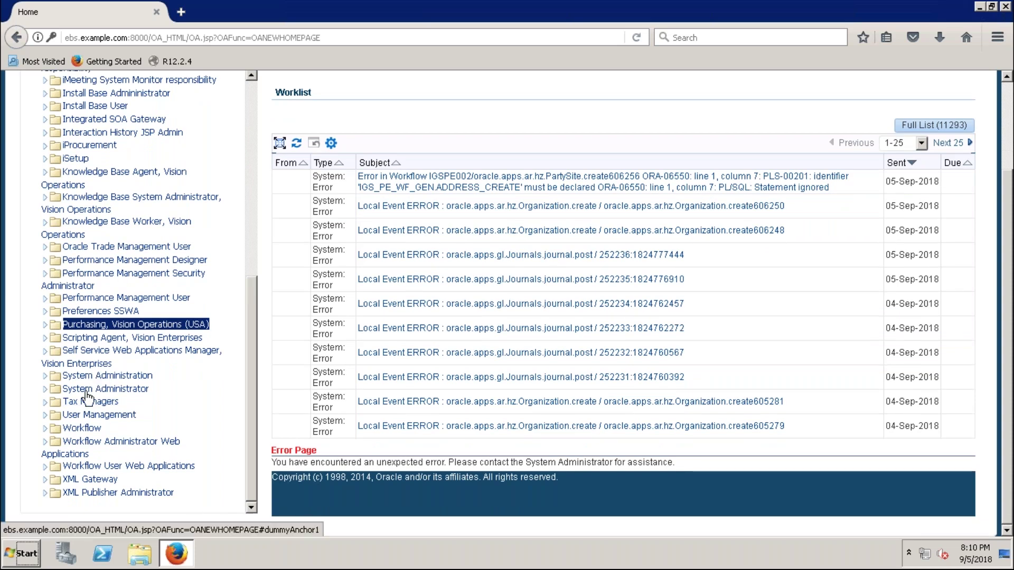
left_click(61, 417)
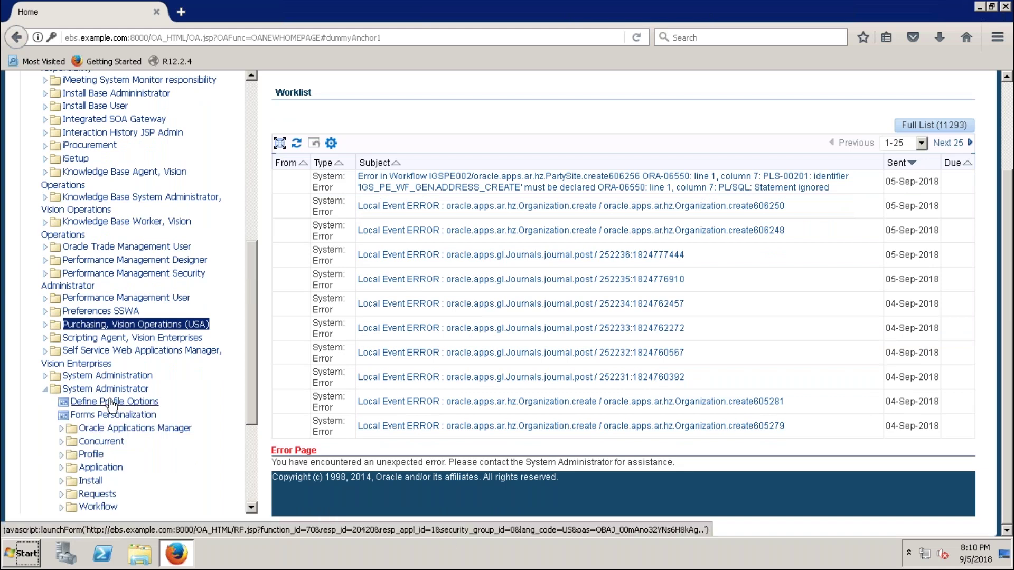
- Open Define Profile Options, then close the Profiles form
left_click(114, 403)
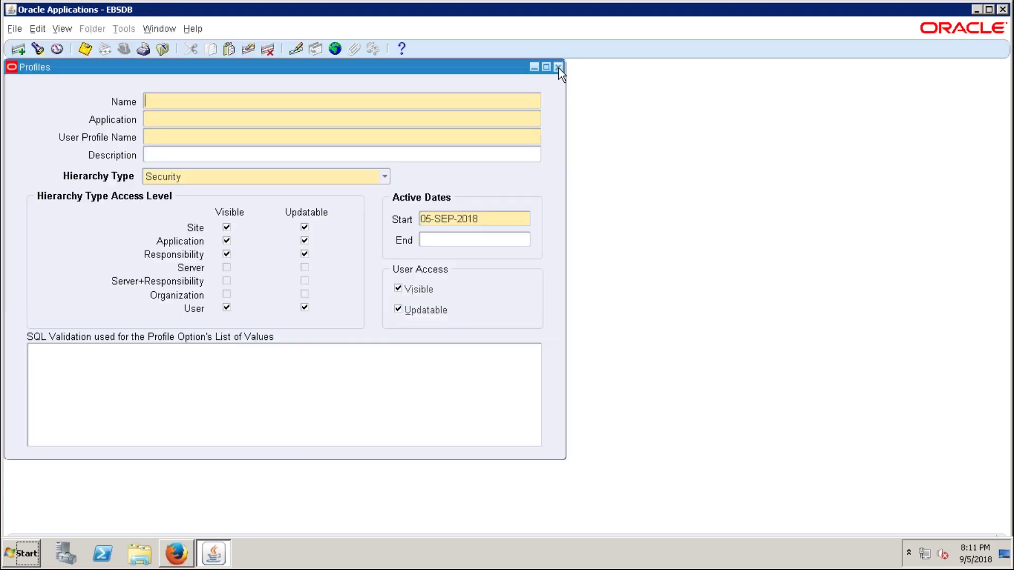
left_click(559, 68)
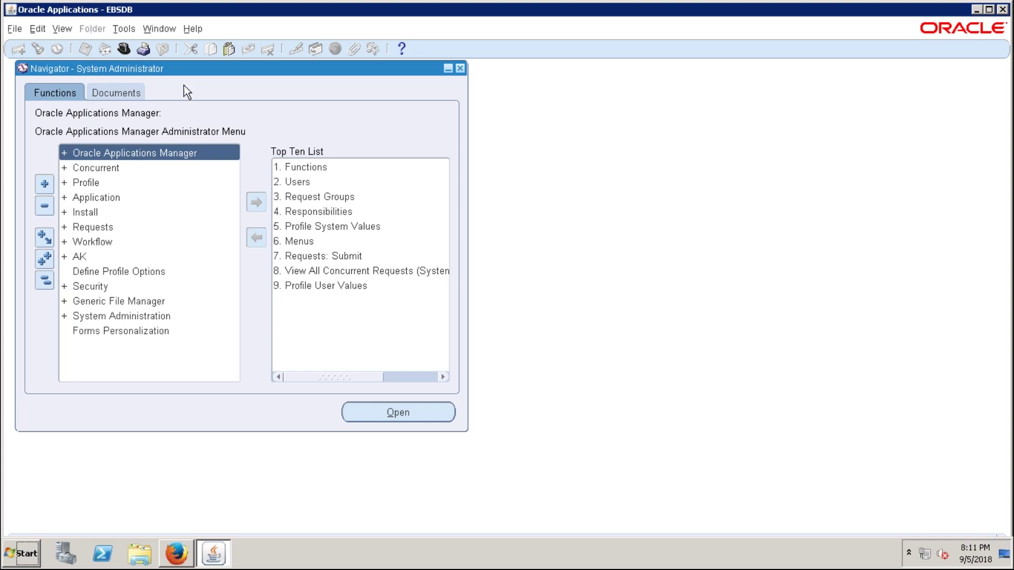
- Reposition the Navigator window and minimize the remote desktop session
left_click_drag(193, 75, 210, 88)
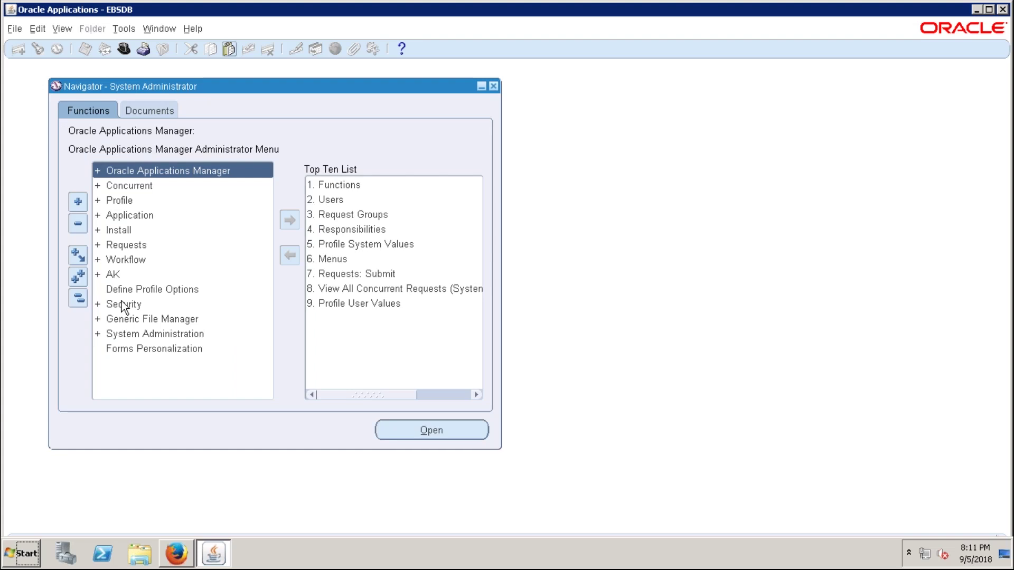
left_click_drag(214, 83, 158, 84)
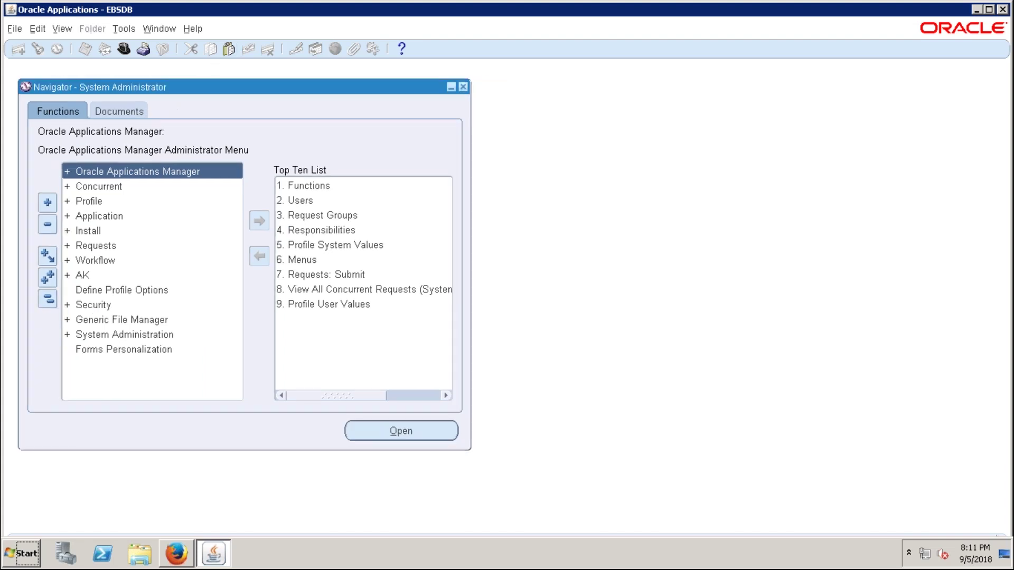
mouse_move(792, 10)
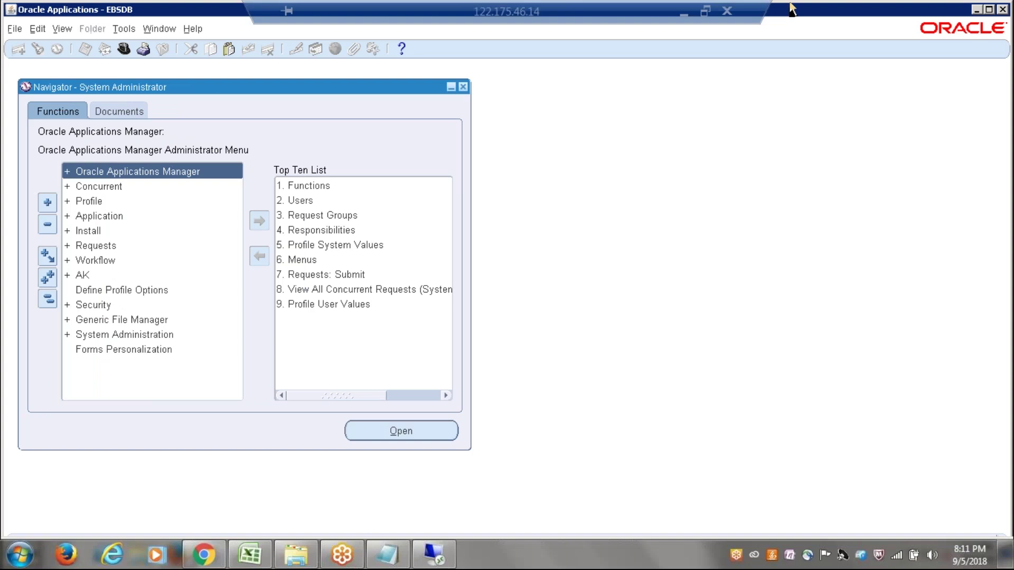
left_click(683, 14)
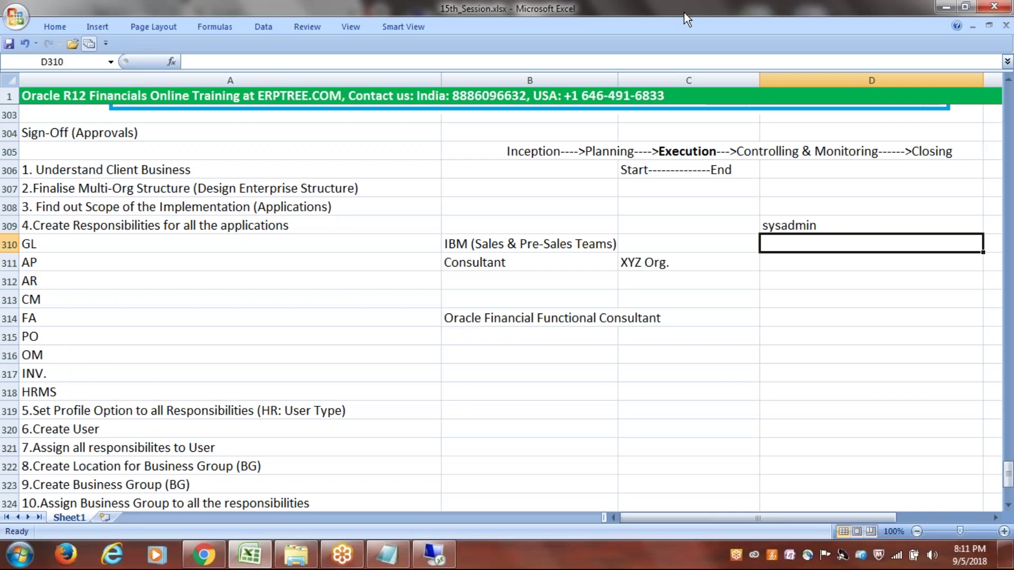
- Select the GL through INV responsibility cells and save 15th_Session.xlsx
left_click_drag(69, 244, 69, 386)
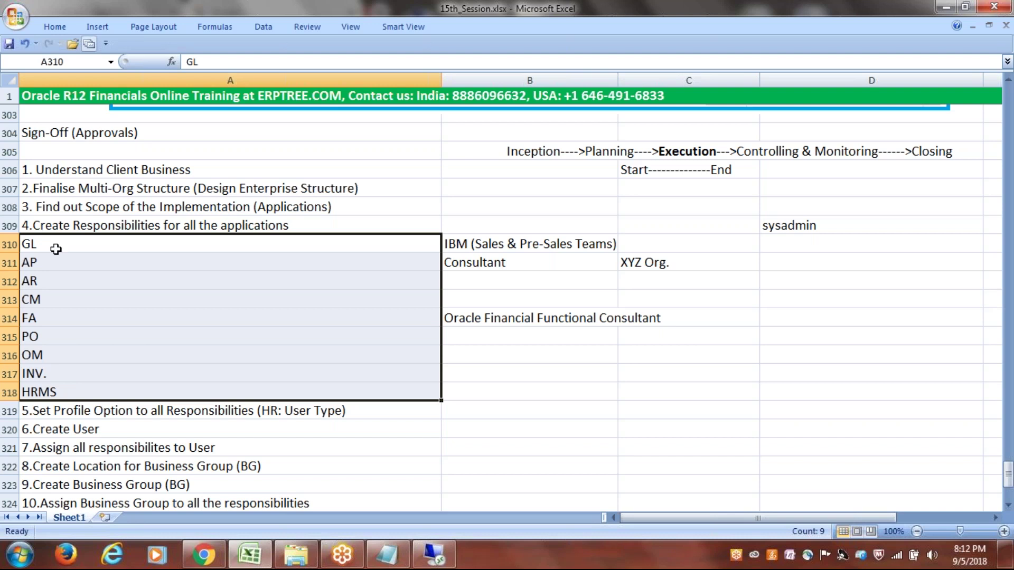
left_click(52, 249)
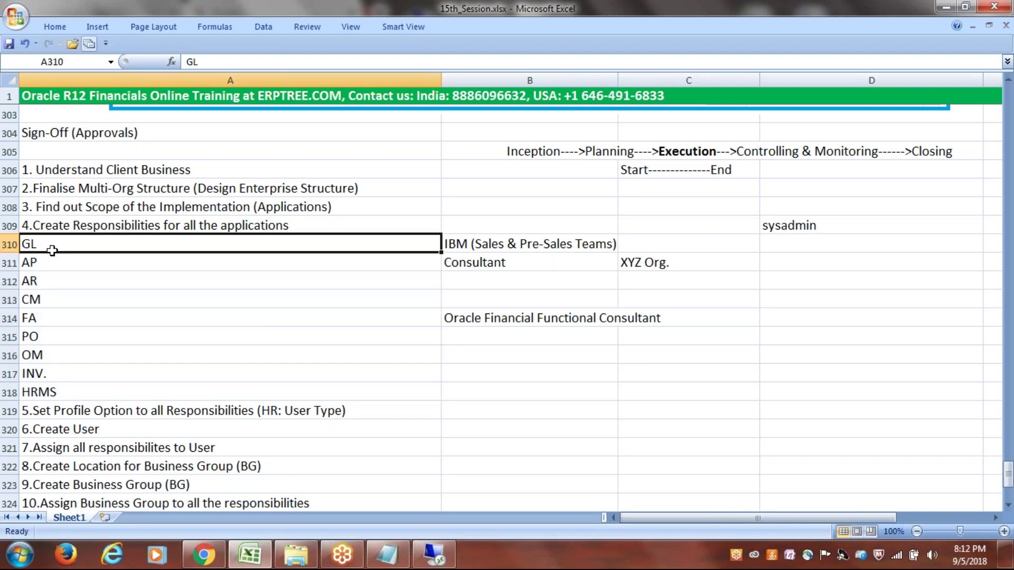
left_click_drag(52, 249, 72, 382)
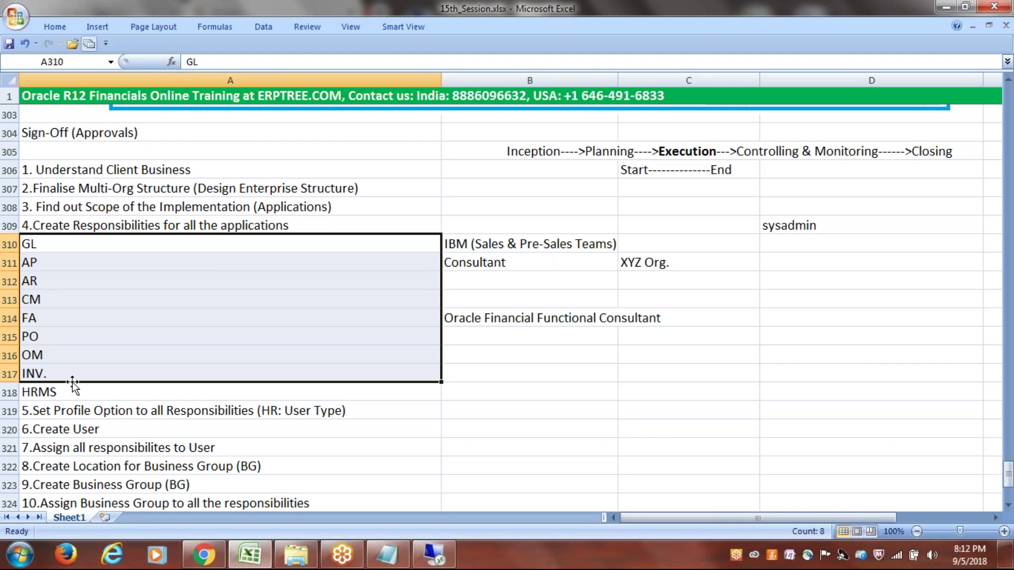
key("ctrl+s")
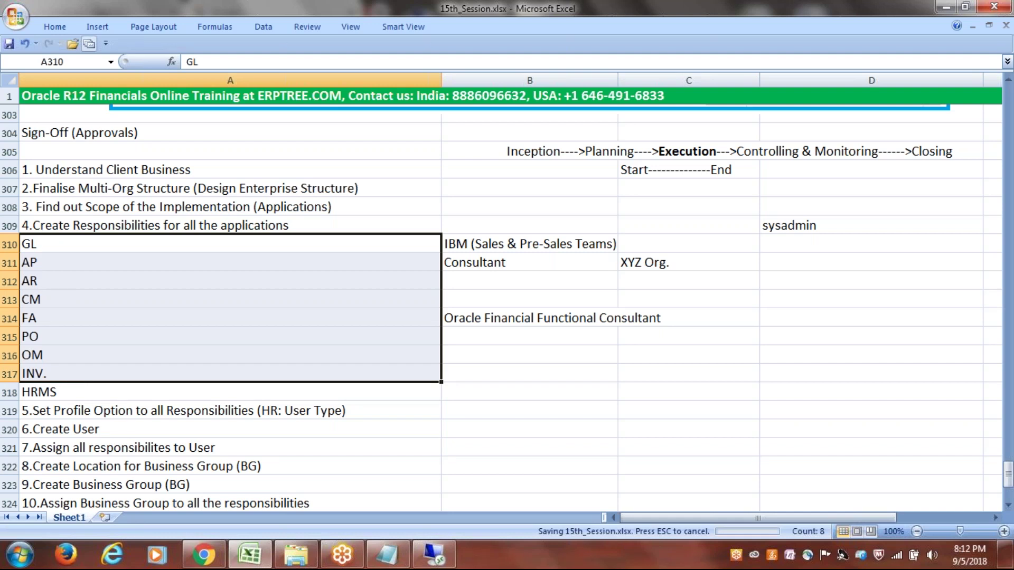
left_click(81, 240)
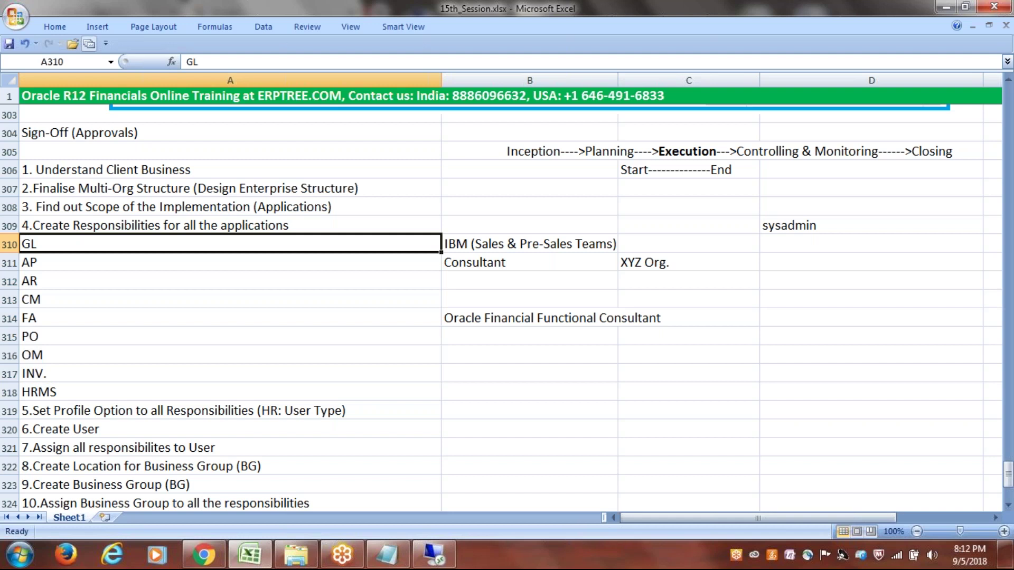
- In the remote session, open Security > Responsibility > Define from the System Administrator Navigator
left_click(441, 562)
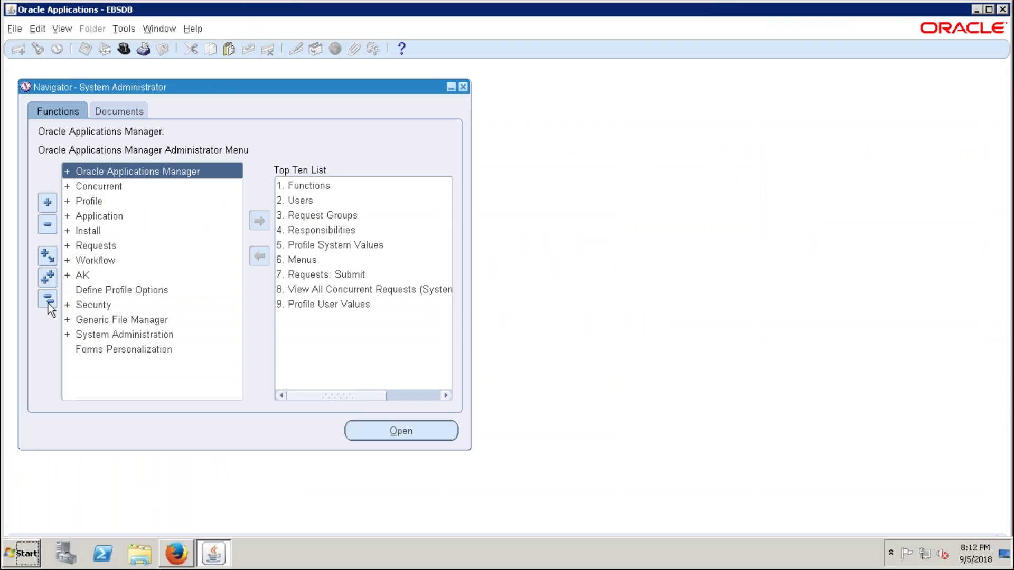
left_click(105, 306)
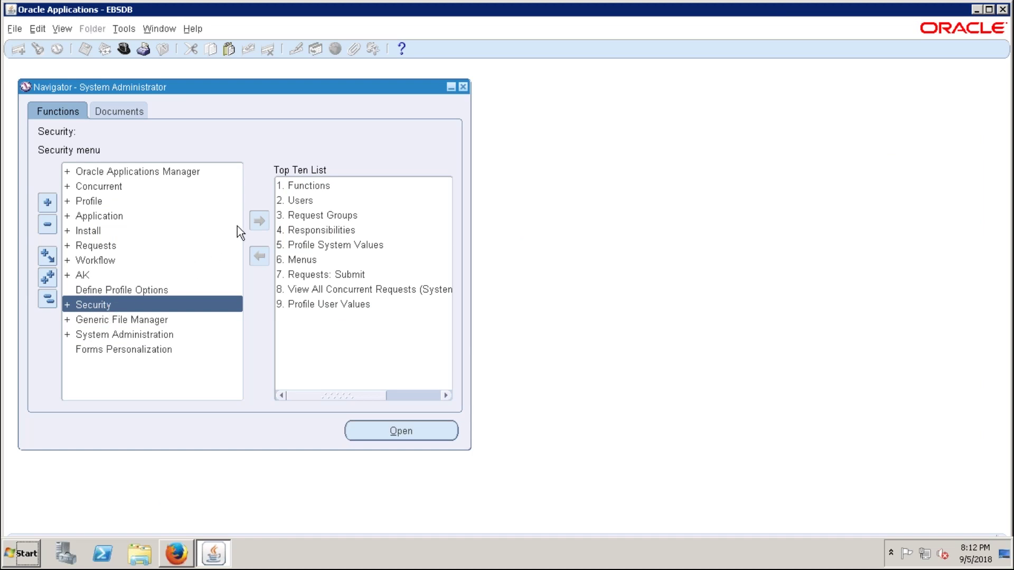
left_click_drag(285, 93, 307, 73)
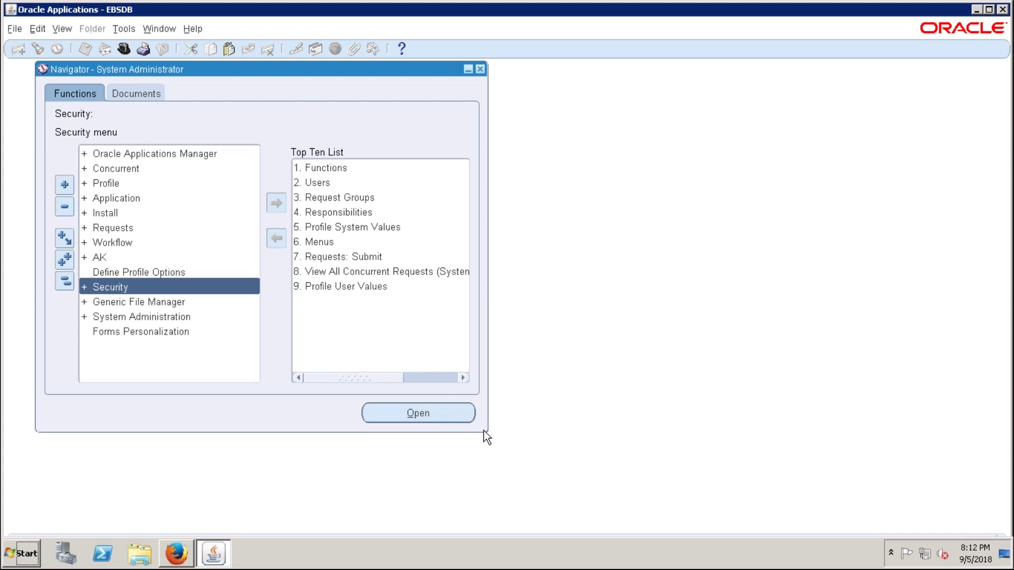
left_click(113, 289)
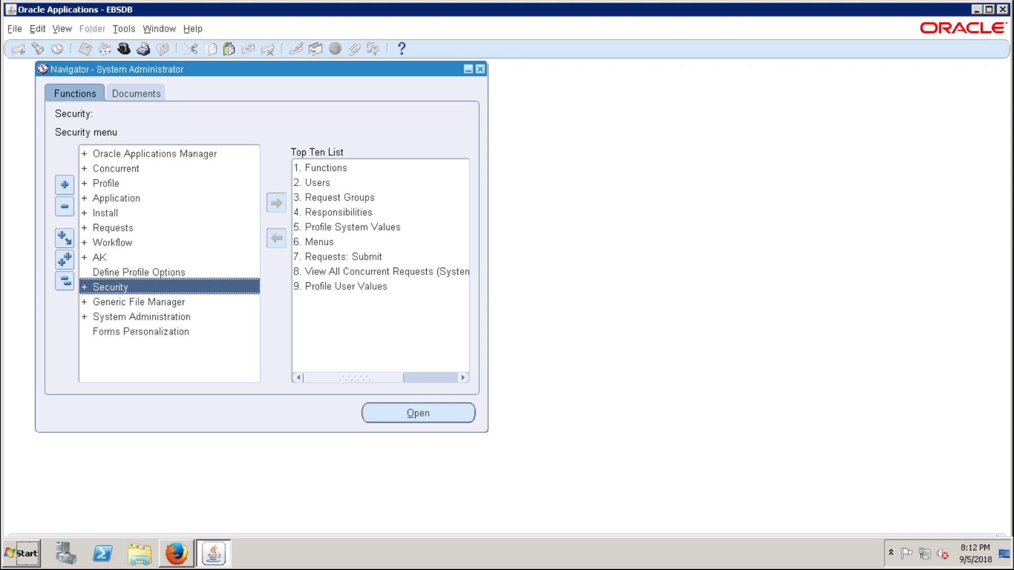
key("Return")
double_click(134, 316)
double_click(138, 330)
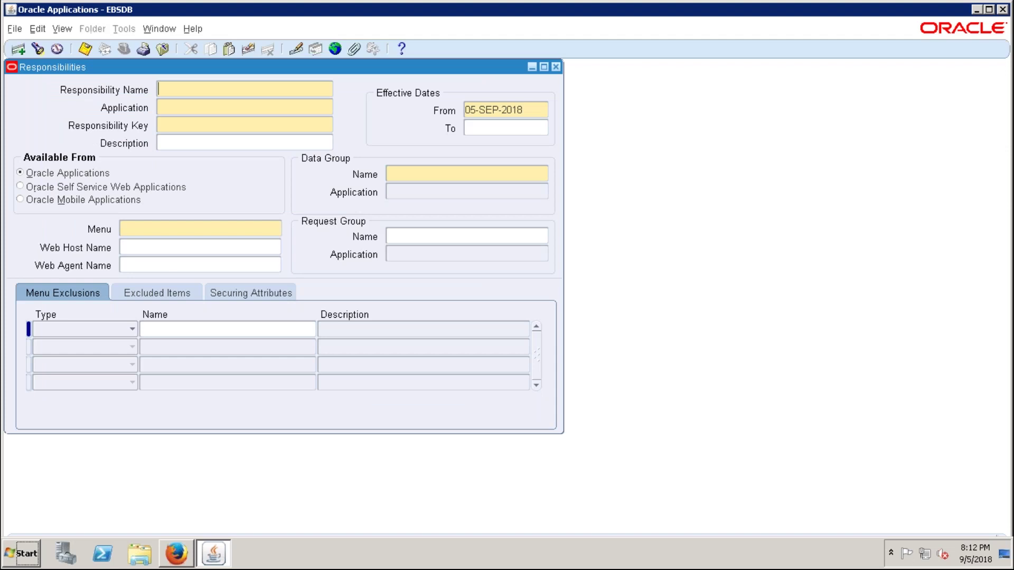
left_click_drag(220, 73, 385, 115)
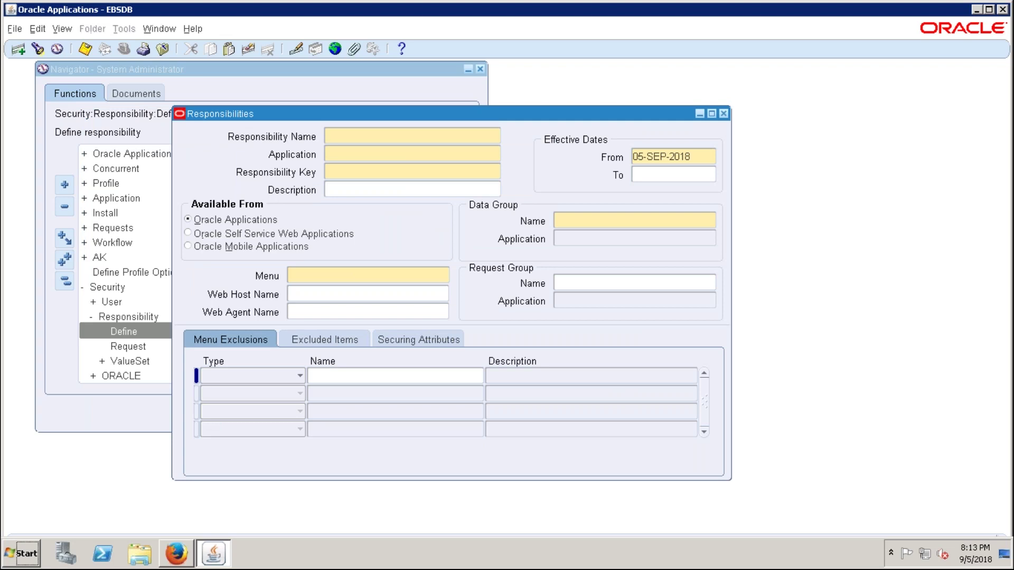
- Enter 'E-ERPTREE General Ledger Super User' as the Responsibility Name, dismissing the Java update alert
type("E-ERPTREE")
type("general Ledger")
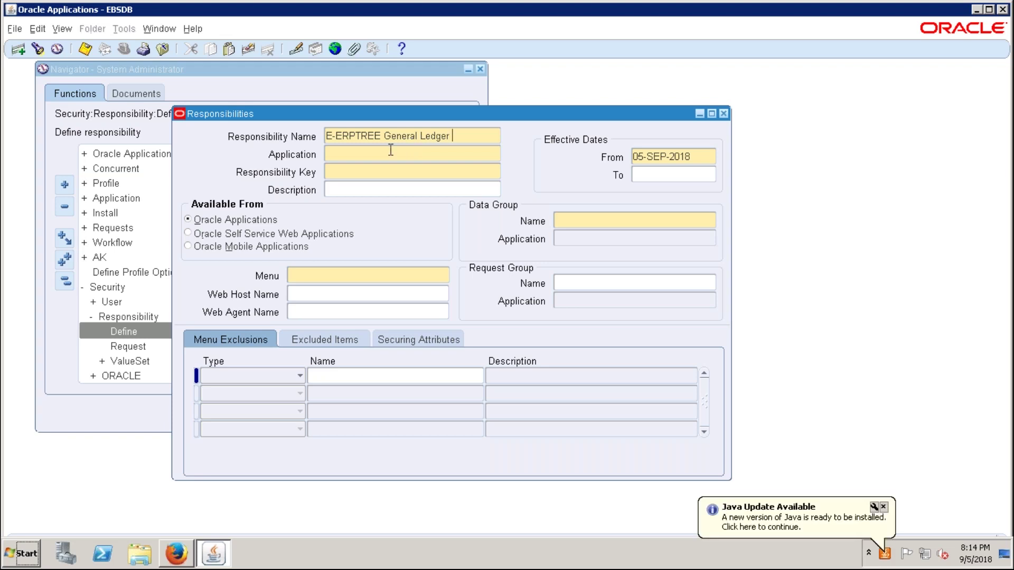
left_click(883, 508)
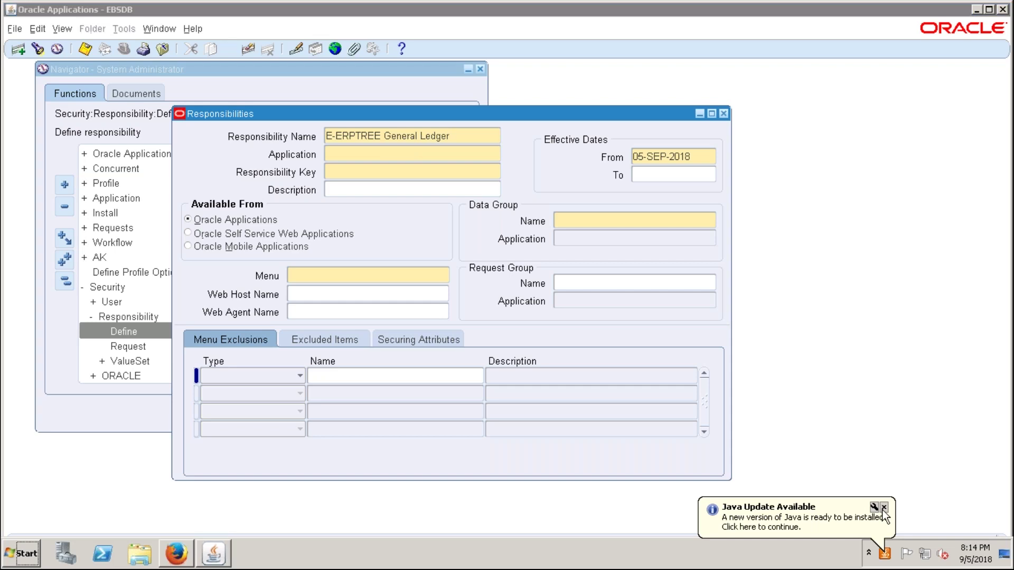
left_click(883, 508)
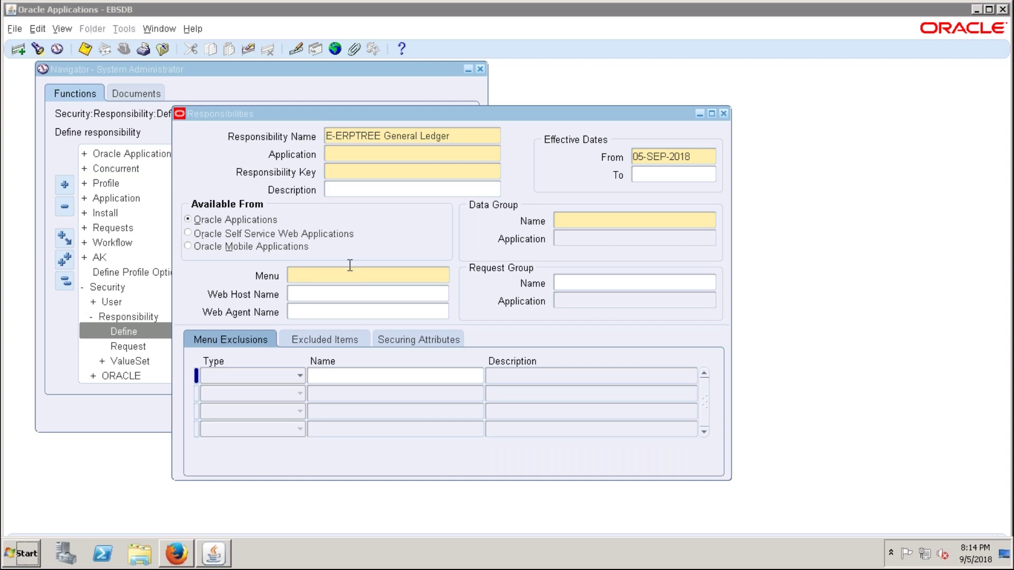
left_click(466, 135)
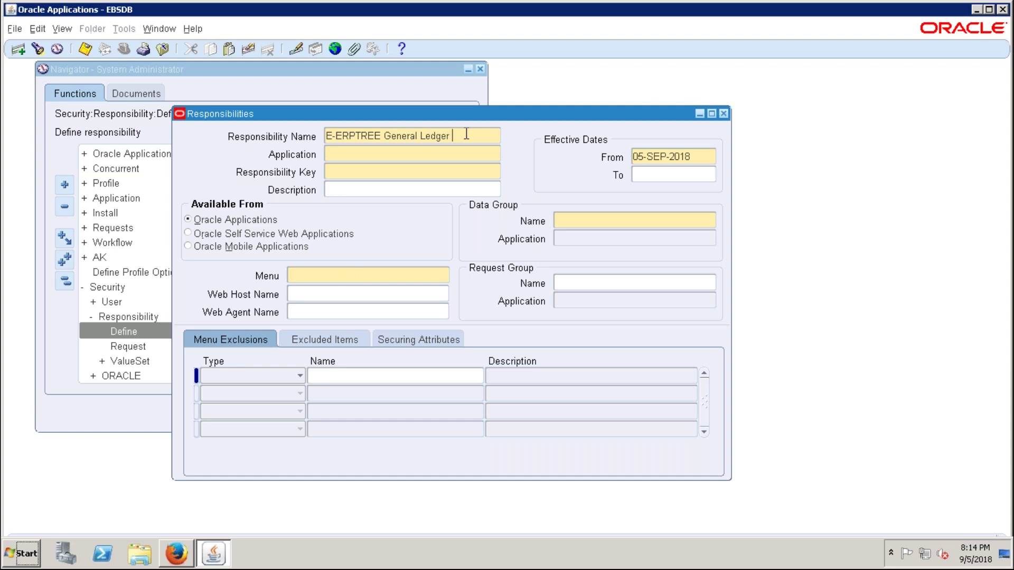
type("Super User")
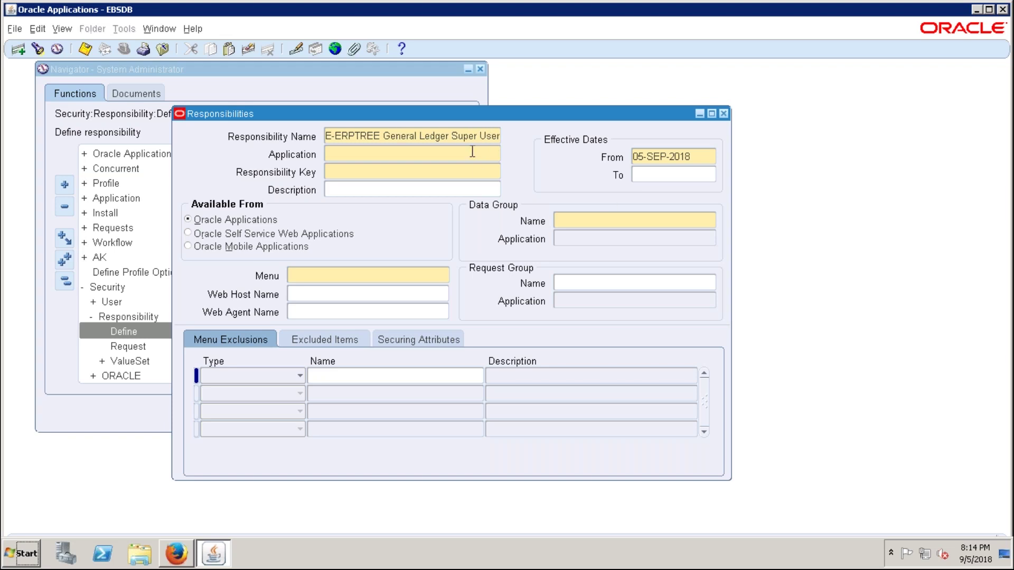
left_click(420, 152)
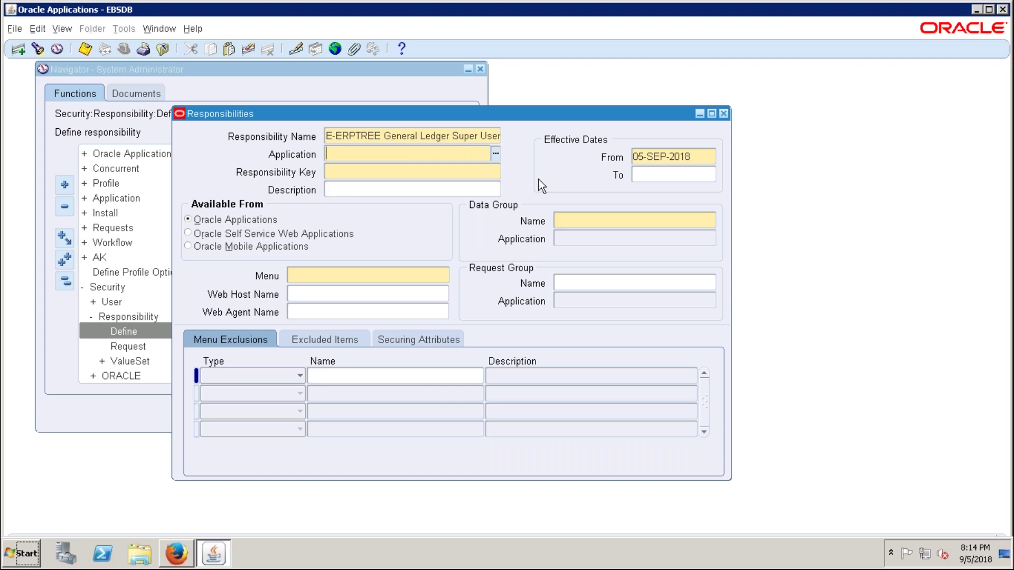
- Set the application to General Ledger and the responsibility key to E-ERPTREE_GL
type("general")
key("Tab")
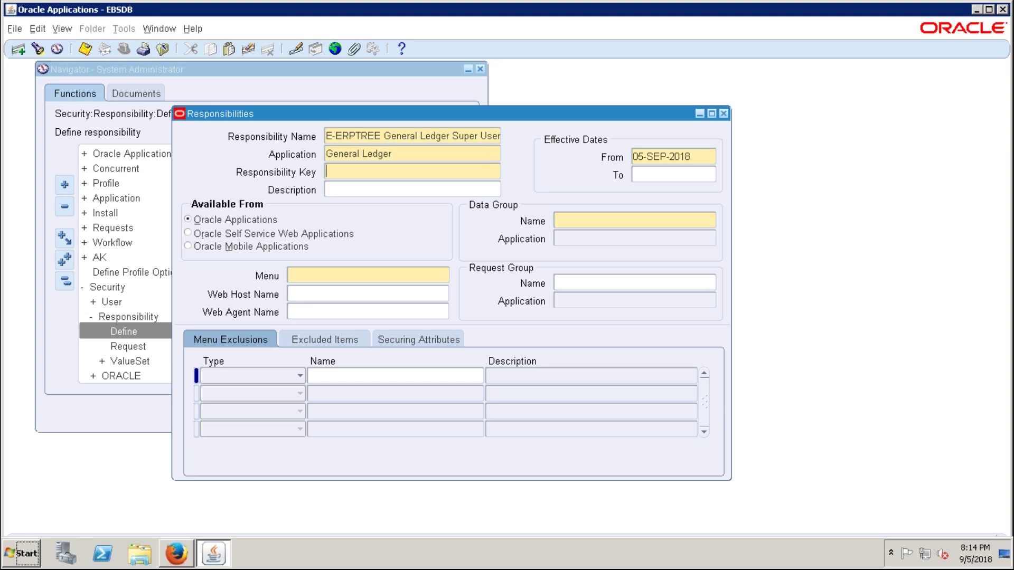
type("E-ERPTREE_")
type("GL")
key("Tab")
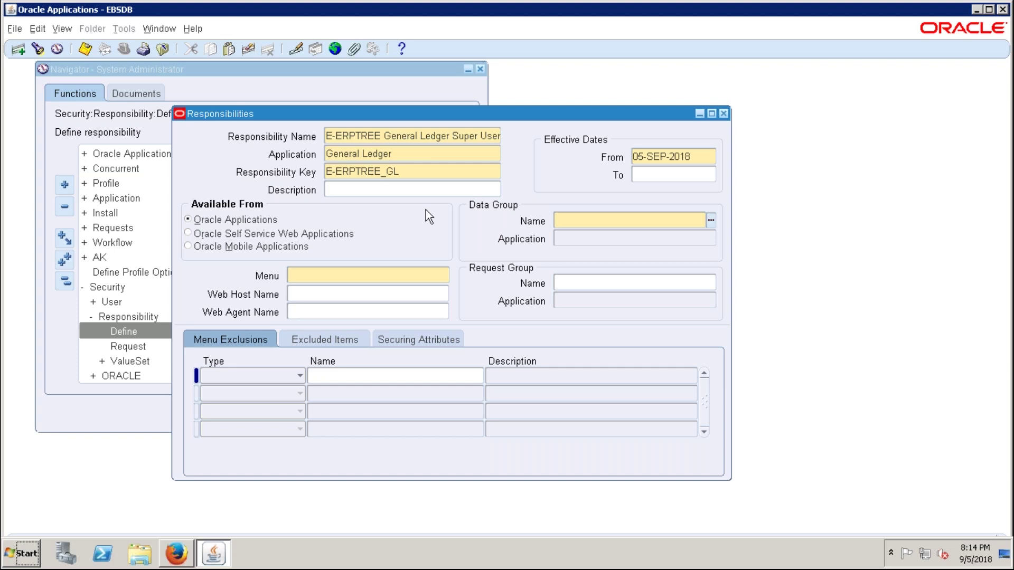
- Set the data group to Standard for General Ledger and begin entering the GL menu
type("Standard")
key("Tab")
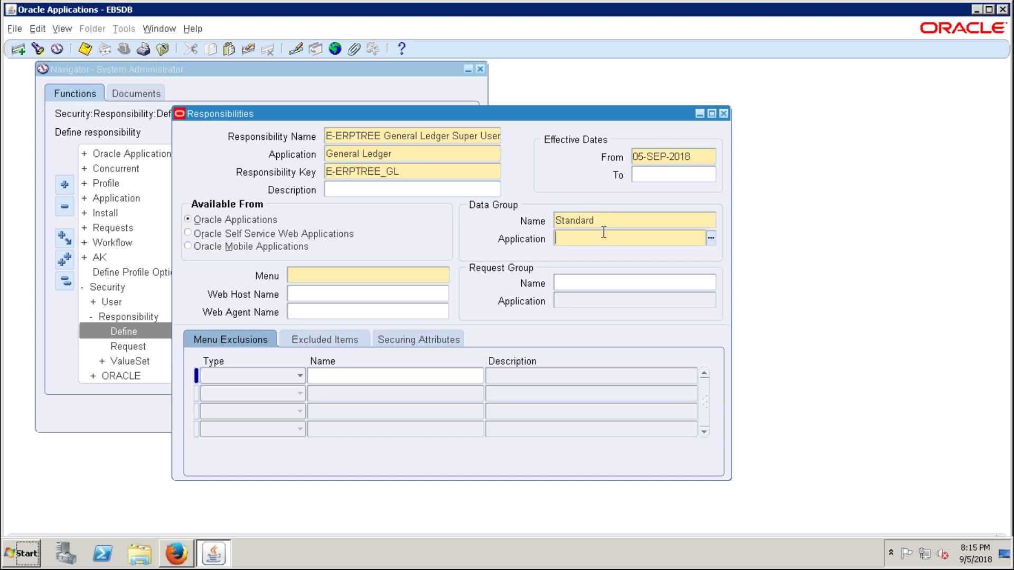
type("gener")
key("Tab")
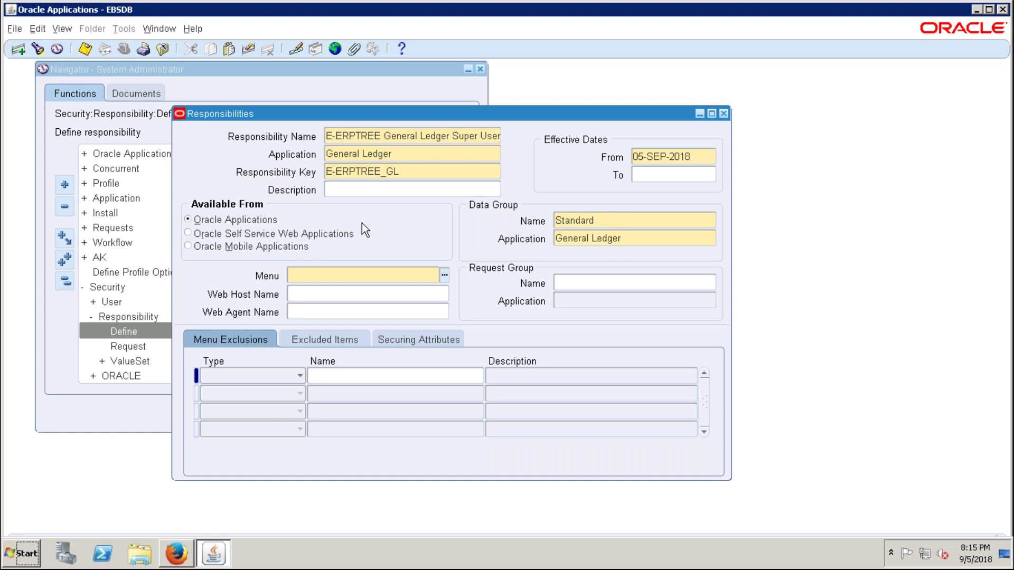
left_click_drag(305, 118, 314, 92)
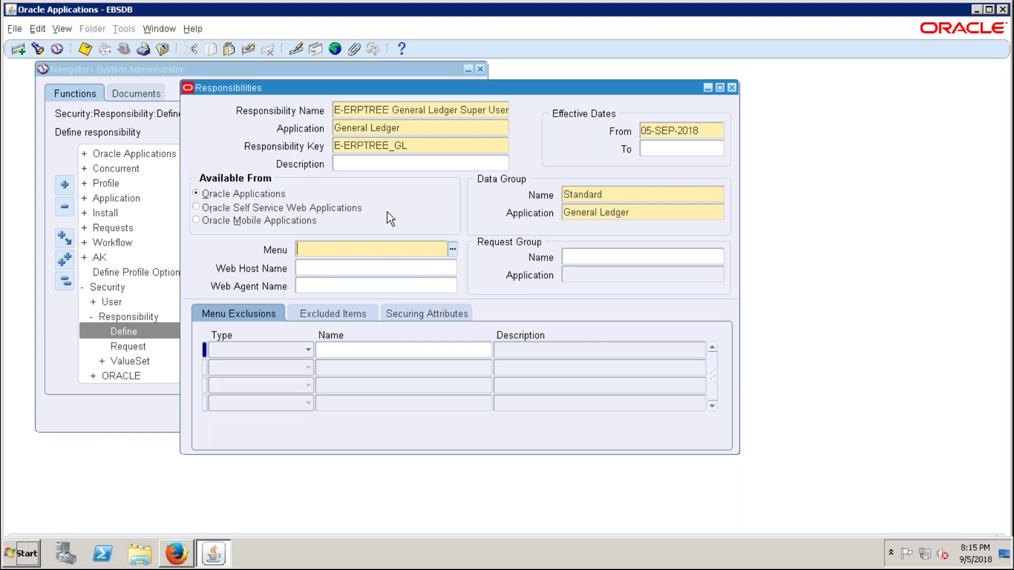
type("GL")
- Choose GL_SUPERUSER as the responsibility's menu
type("_SU")
key("Tab")
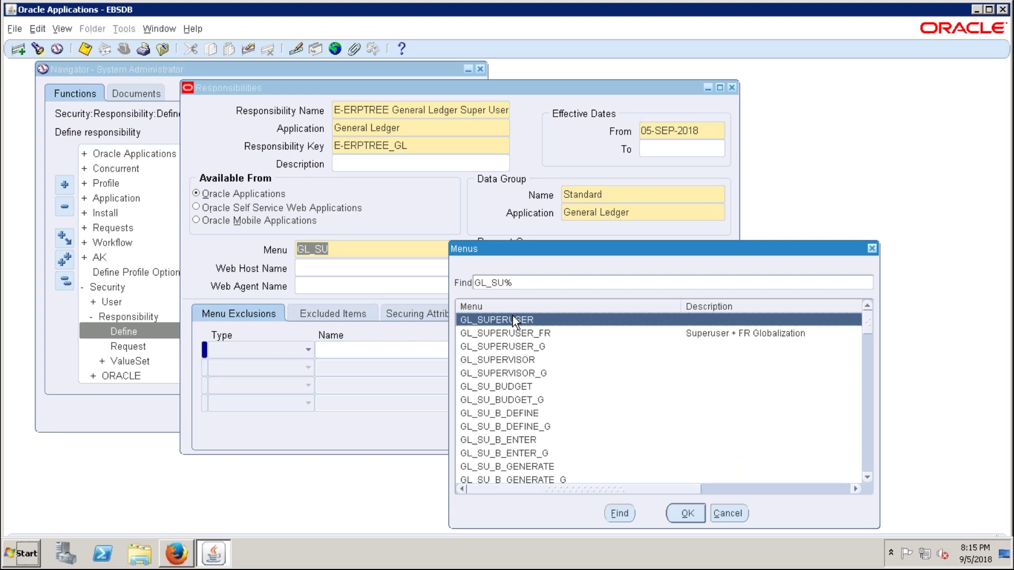
double_click(514, 320)
key("Tab")
key("Tab")
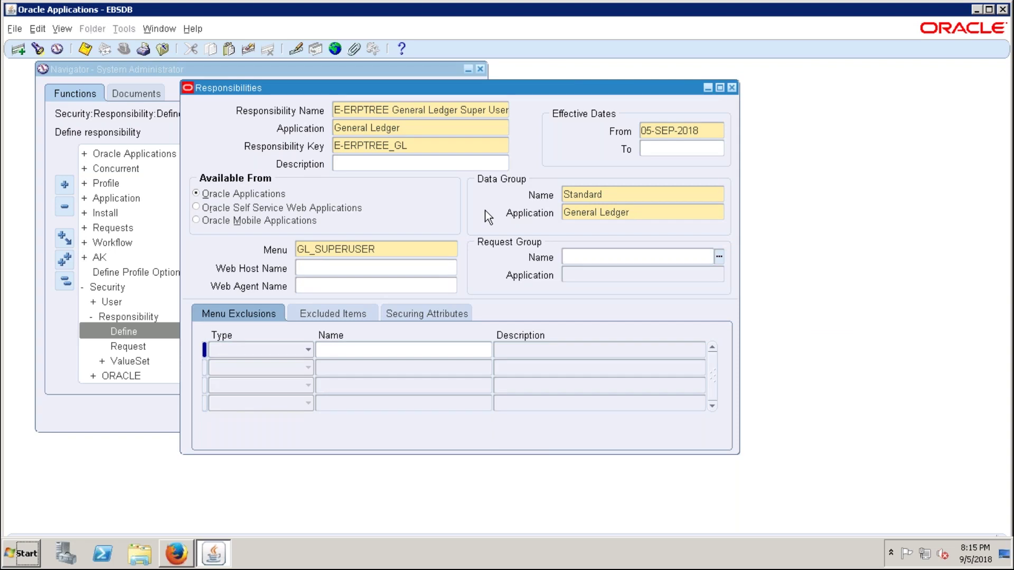
- Pick GL Concurrent Program Group as the request group, confirming its General Ledger application
type("GL C")
key("Tab")
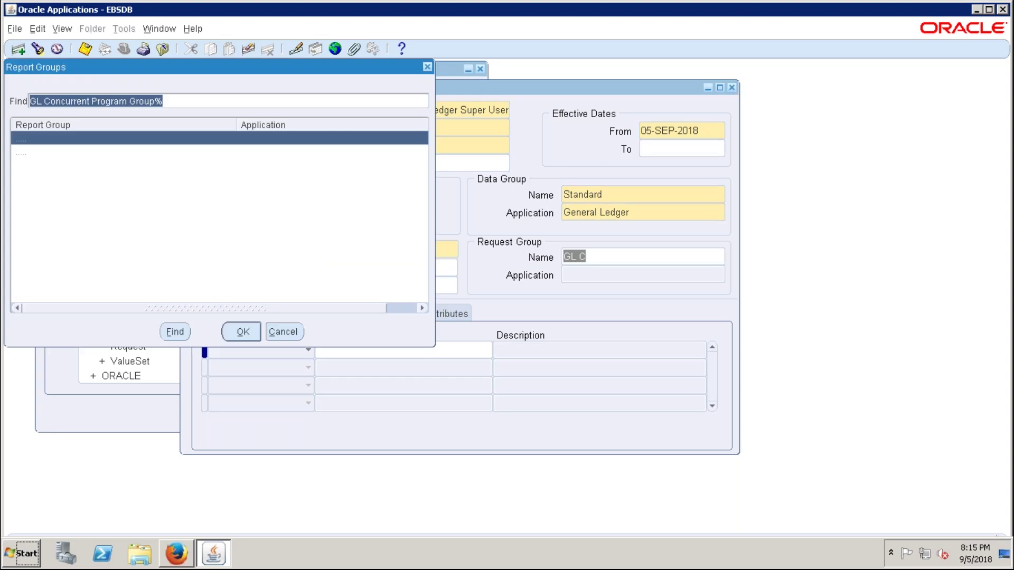
left_click(230, 442)
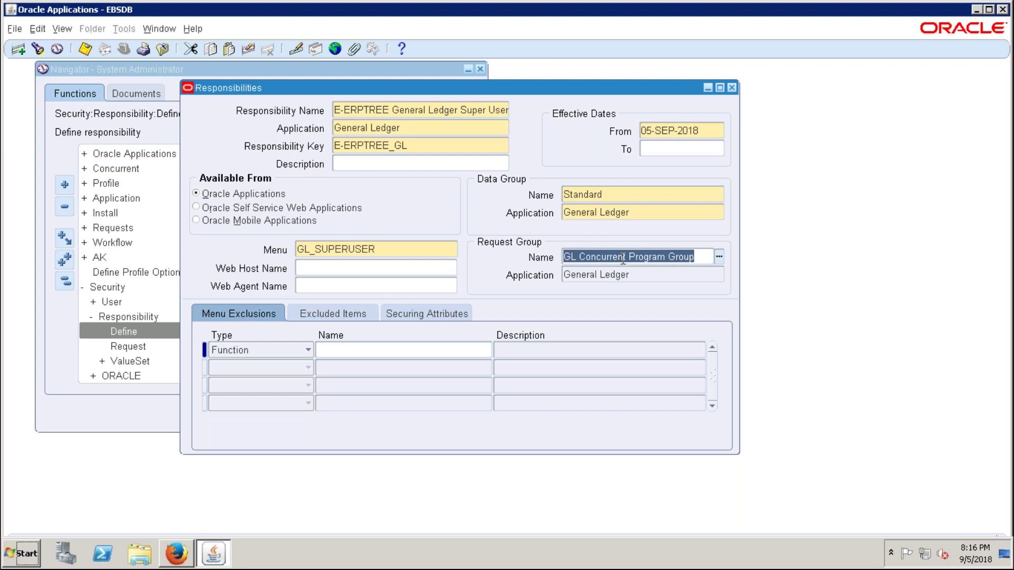
left_click(609, 320)
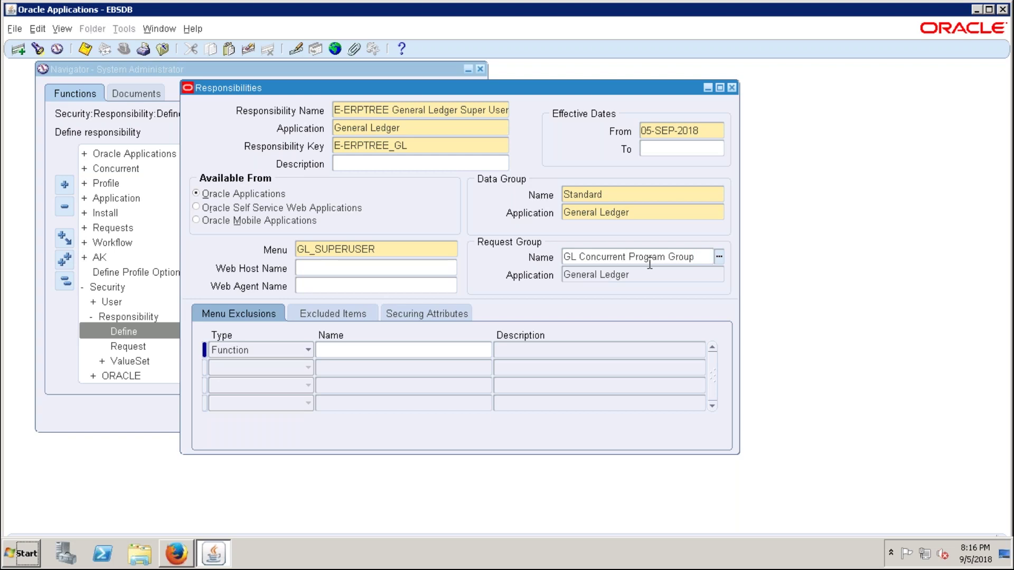
key("Tab")
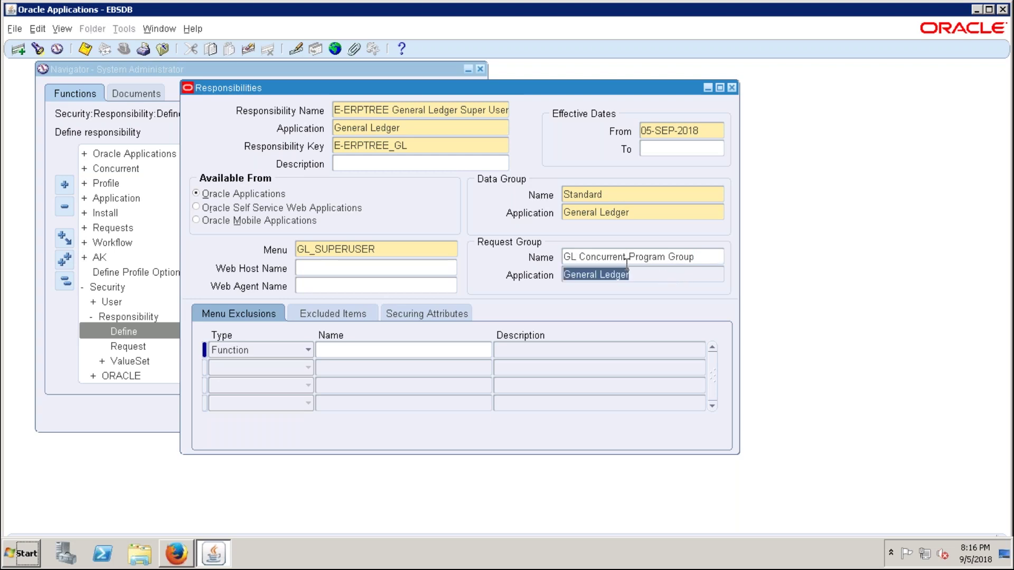
key("shift+Tab")
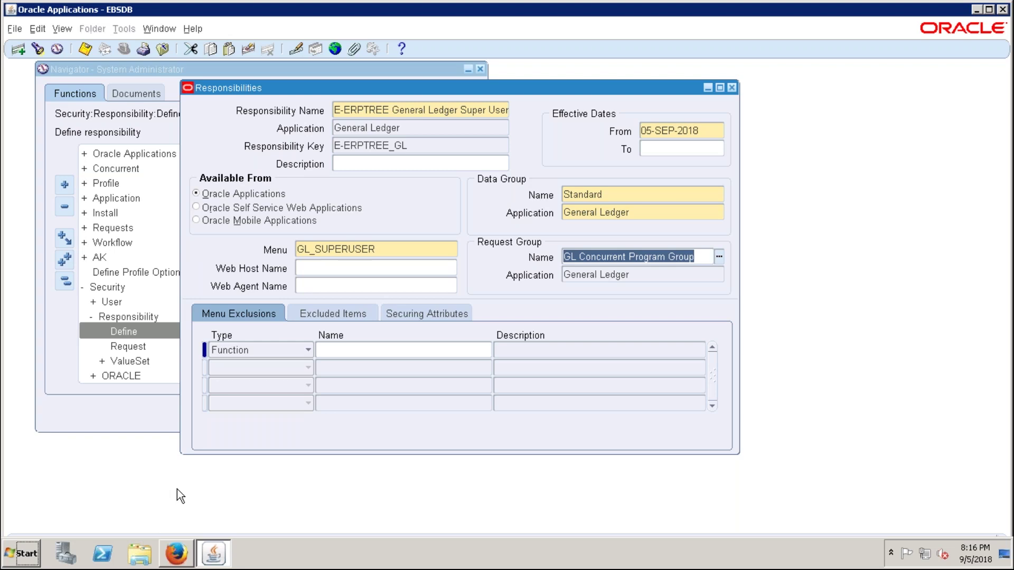
left_click(416, 111)
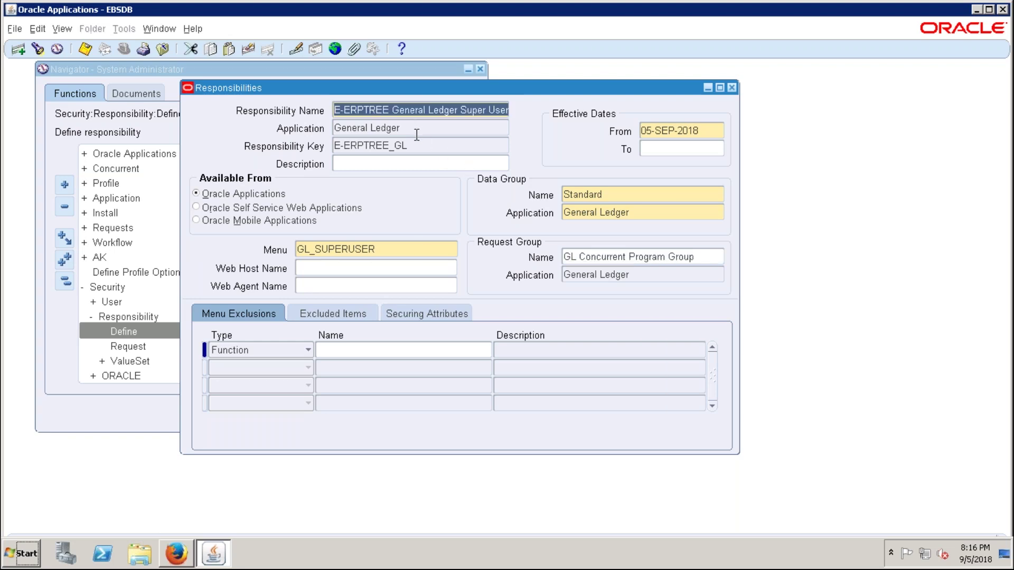
left_click_drag(334, 91, 304, 95)
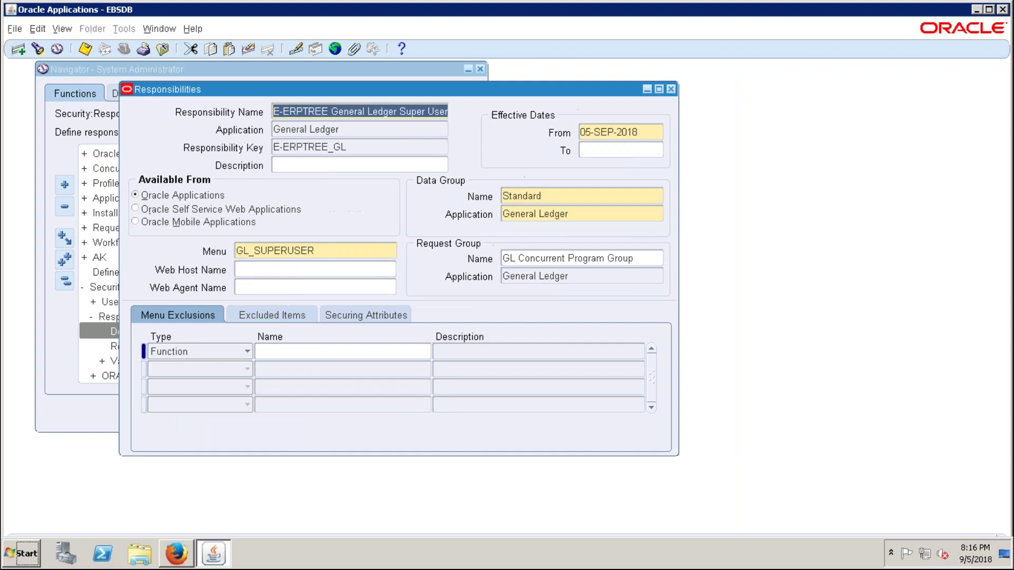
left_click(355, 128)
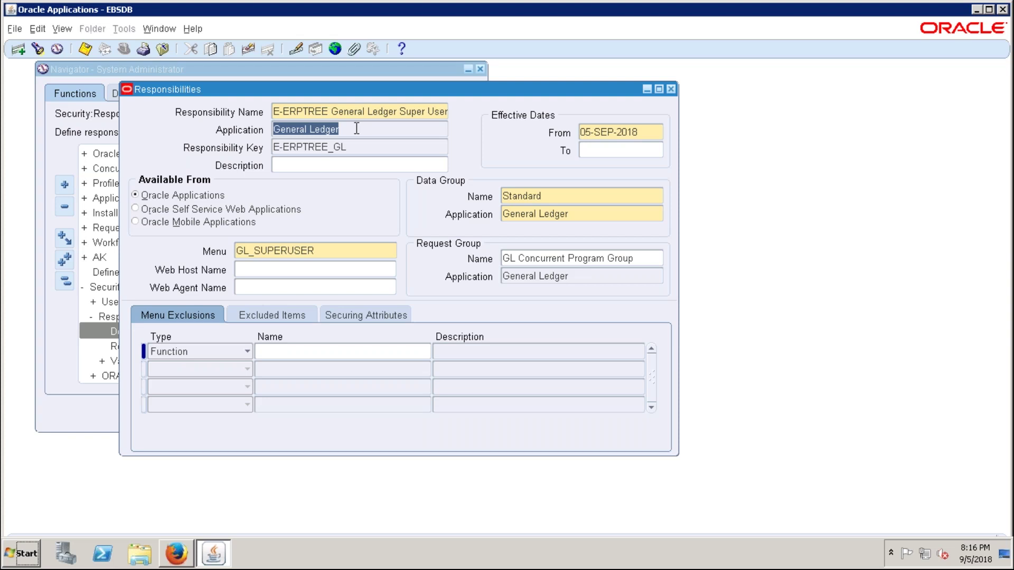
left_click(341, 132)
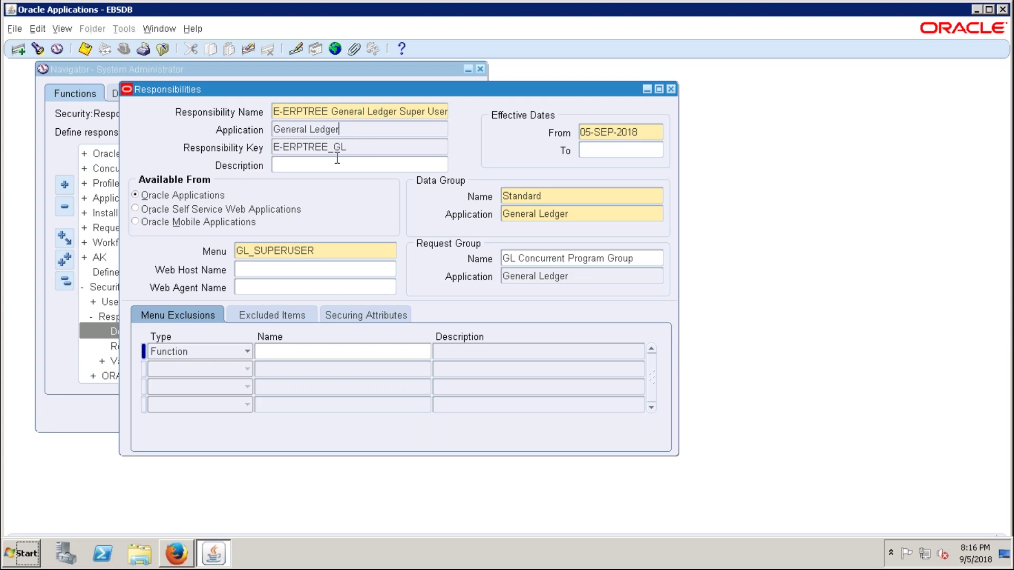
left_click_drag(236, 88, 230, 87)
key("shift+Tab")
key("alt+Tab")
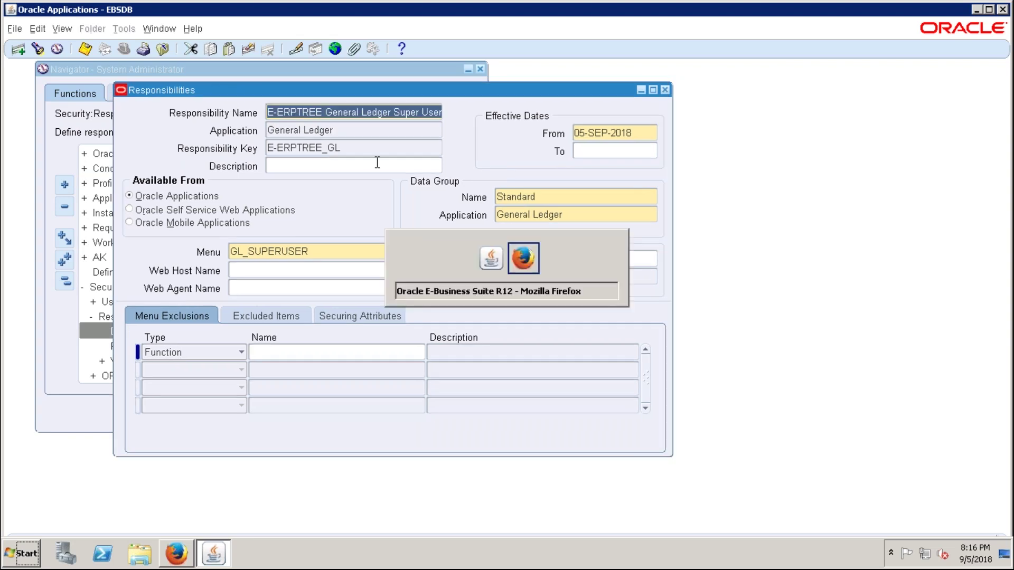
key("alt+Tab")
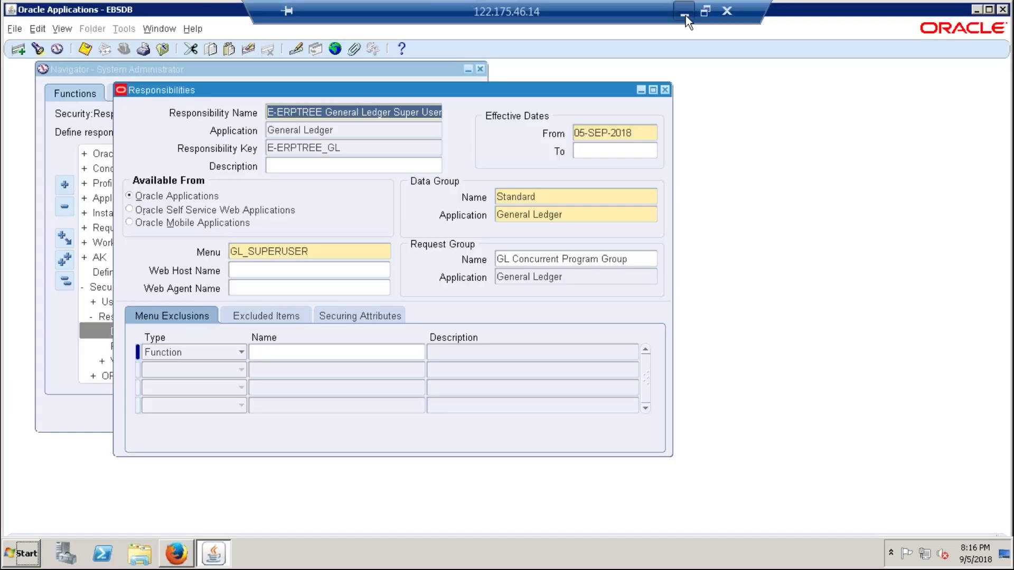
left_click(686, 15)
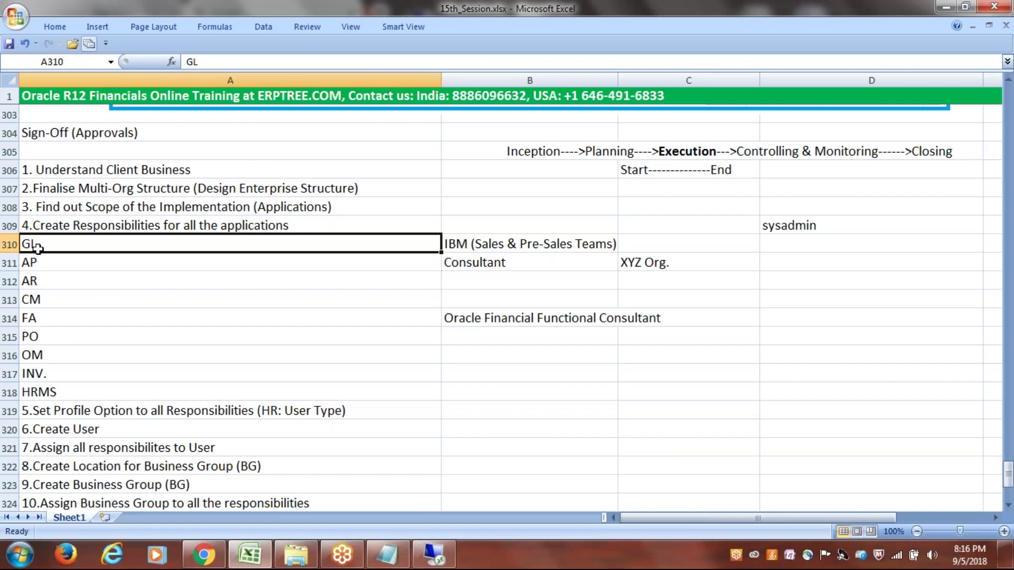
key("Down")
left_click(434, 555)
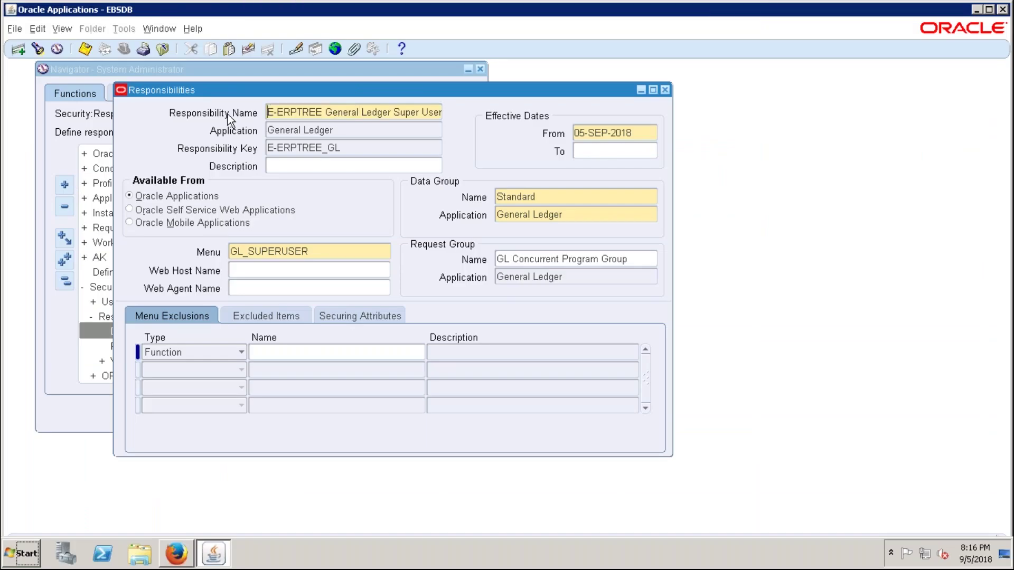
- Start a new responsibility record named E-ERPTREE Accounts Payable Super User
left_click(19, 50)
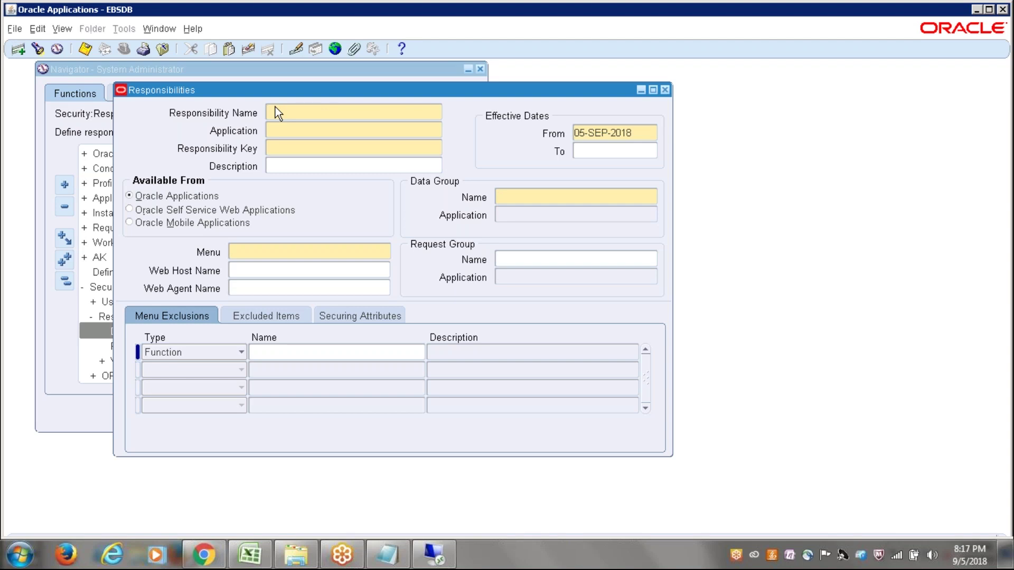
type("E-ERP")
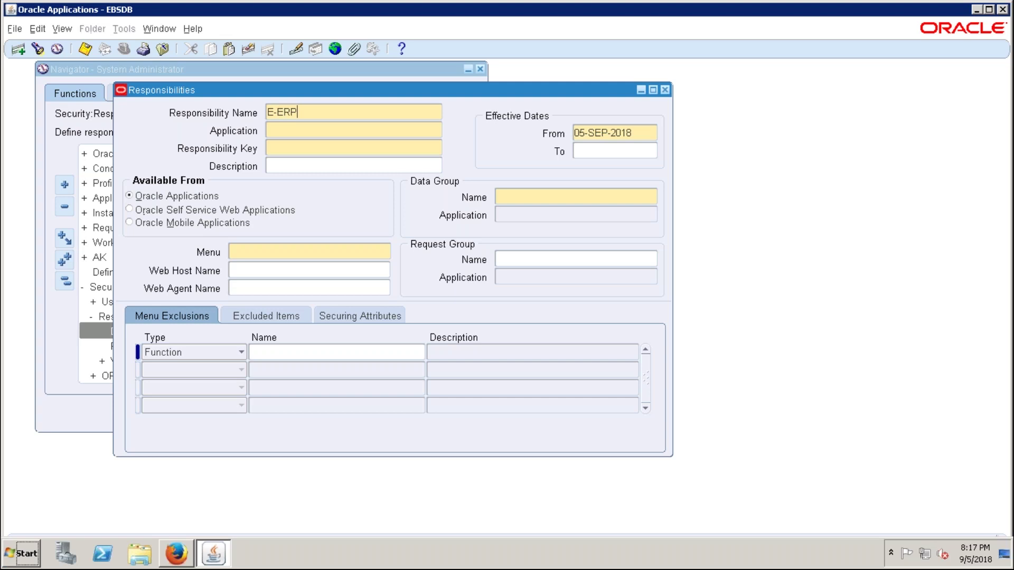
type("TREE Accounts Payable ")
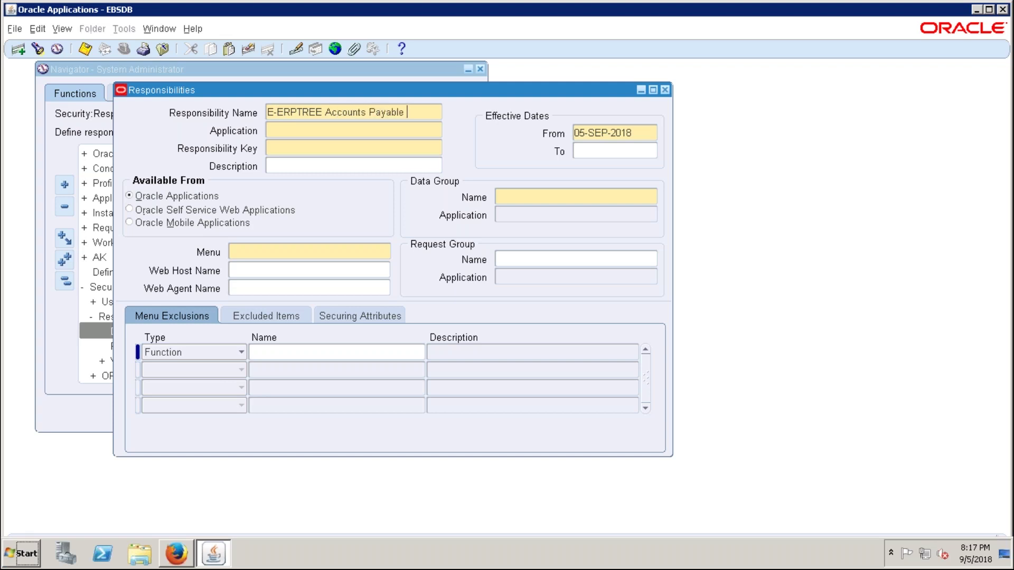
type("Super User")
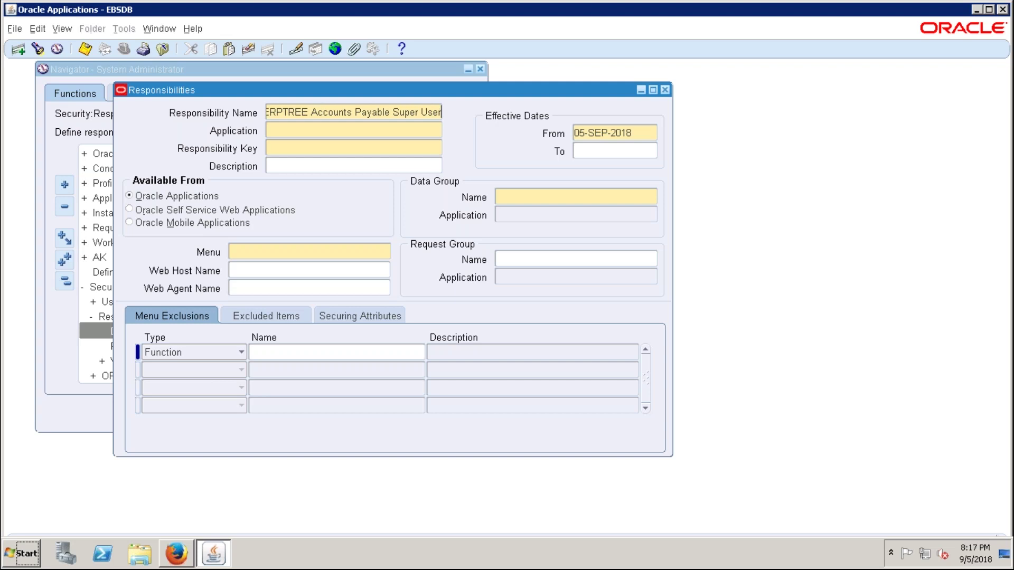
key("Tab")
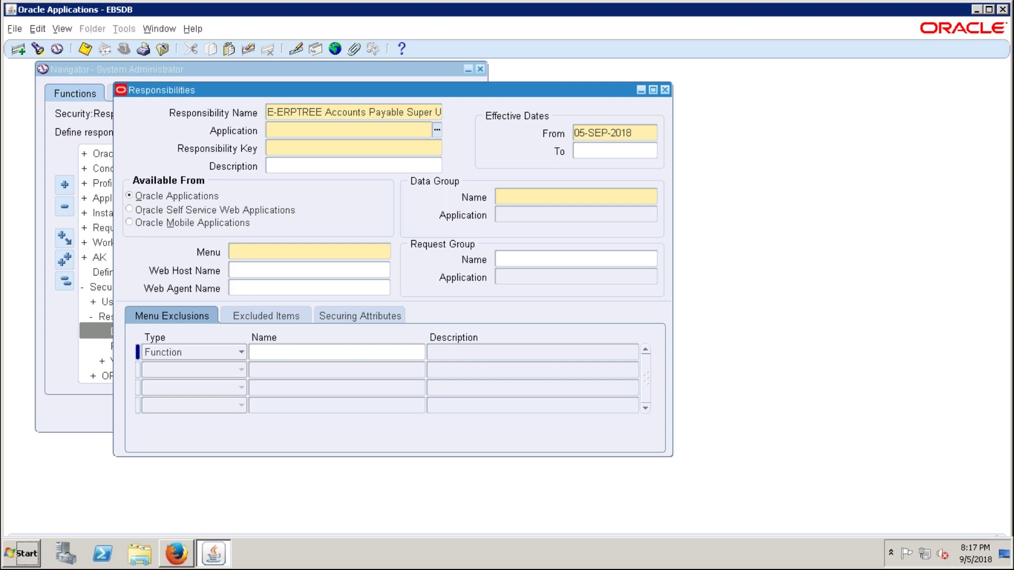
- Set the application to Payables and the responsibility key to E-ERPTREE_AP
type("pay")
key("Tab")
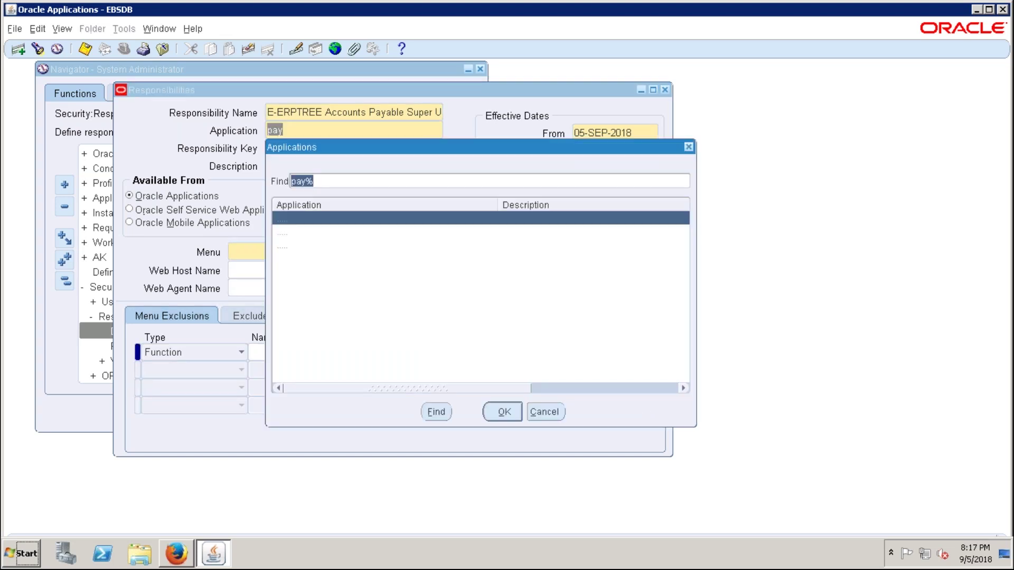
left_click(513, 414)
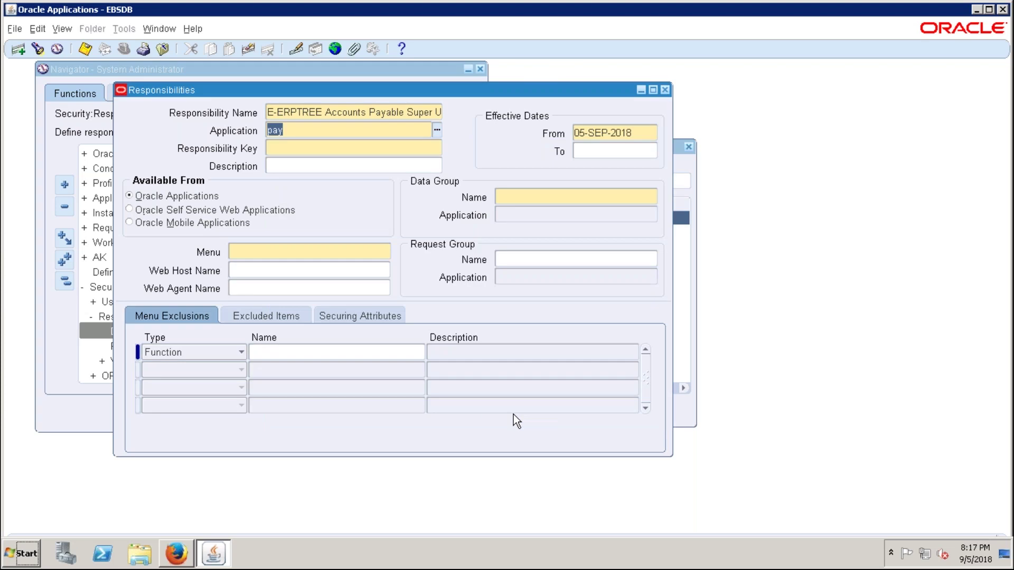
type("E-ERPTREE")
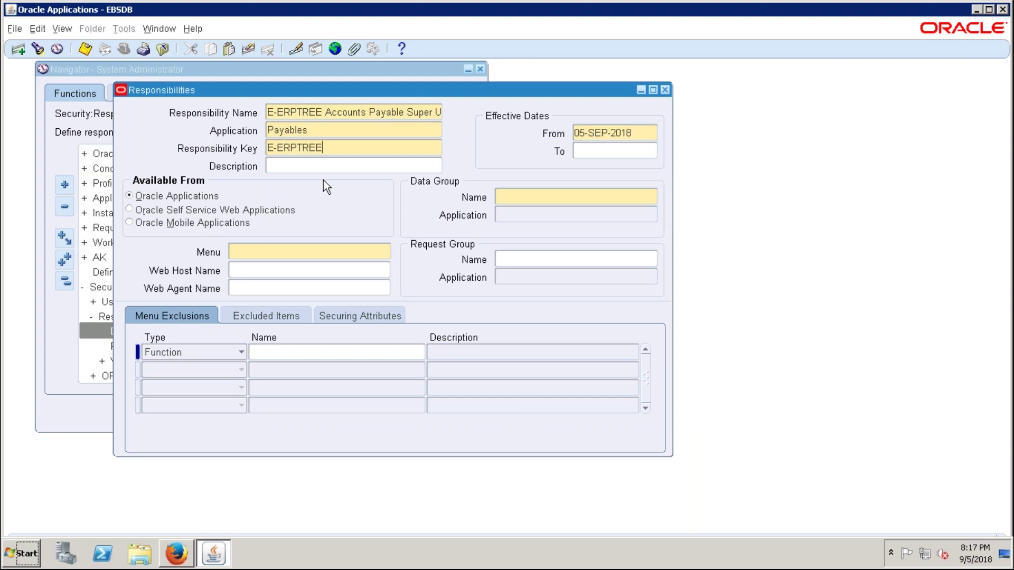
type("_AP")
- Set the data group to Standard with Payables as its application
left_click(500, 199)
type("Standard")
key("Tab")
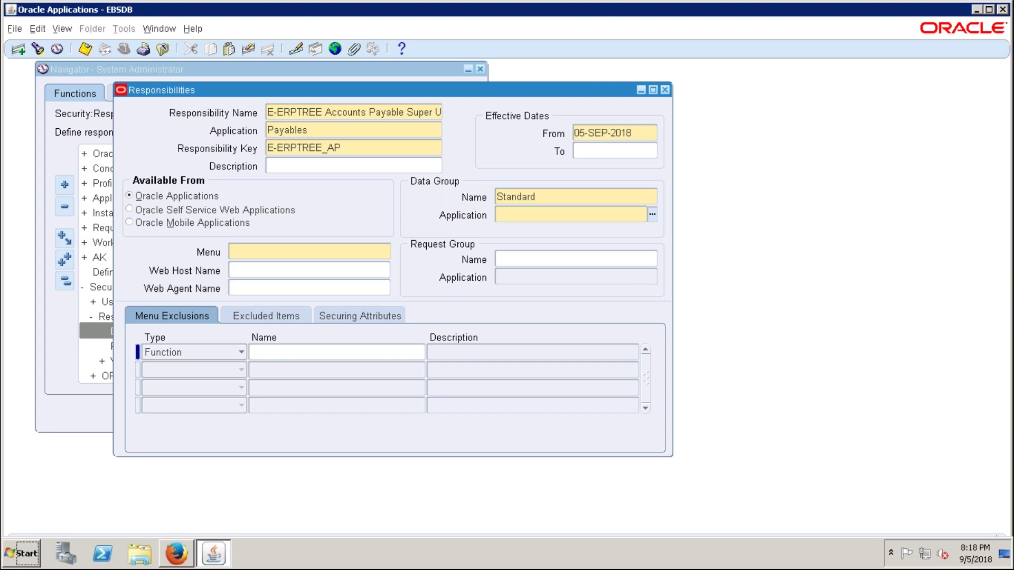
type("pay")
key("Tab")
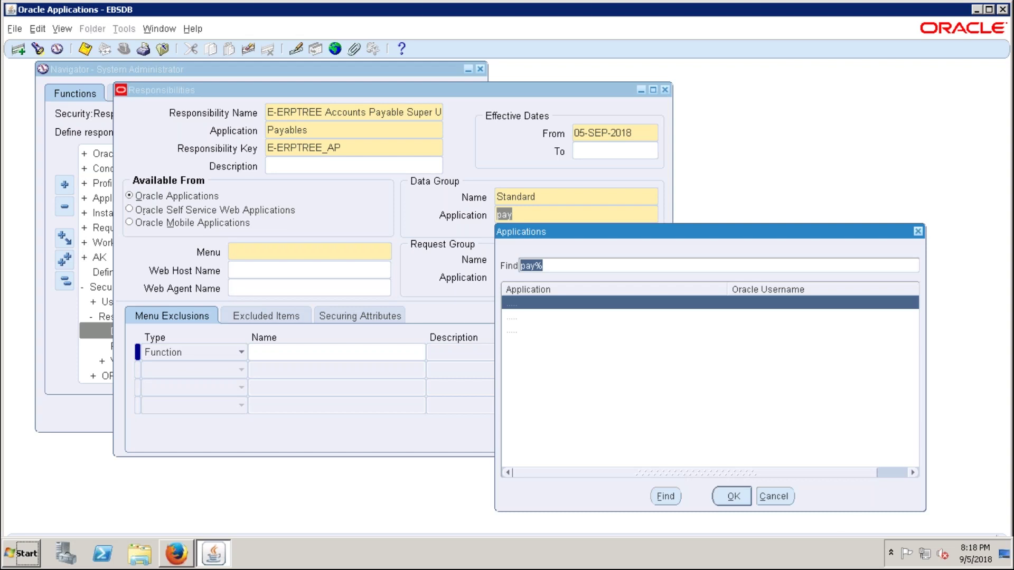
double_click(601, 302)
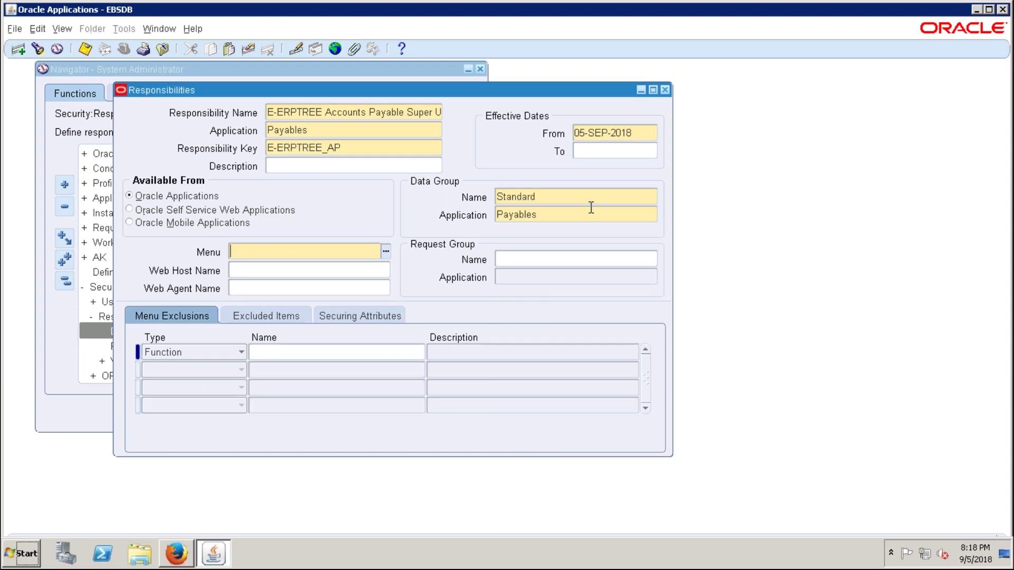
left_click(587, 215)
- Choose AP_NAVIGATE_GUI12 as the responsibility's menu
left_click(231, 252)
type("AP_NAV")
key("Tab")
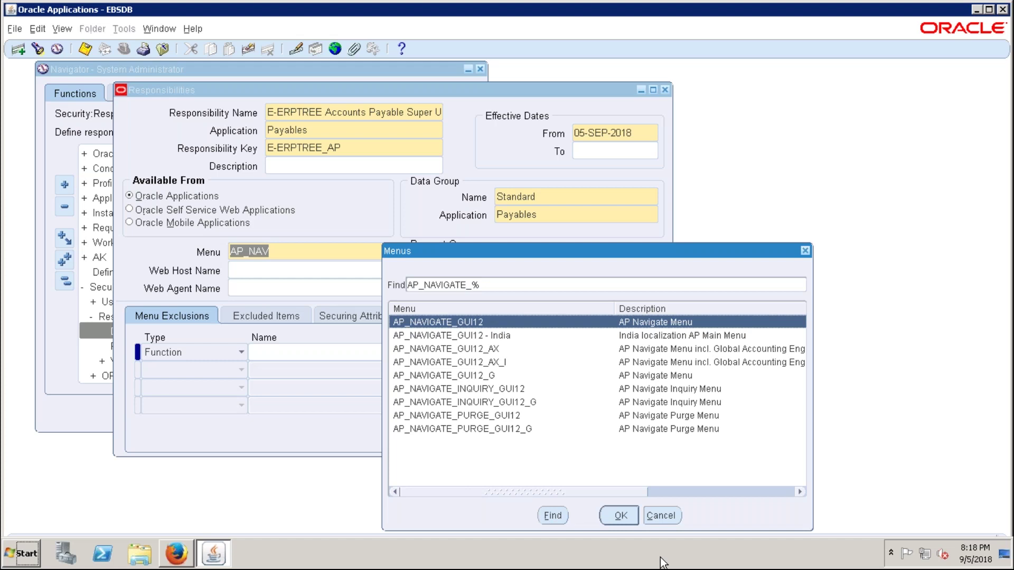
key("Return")
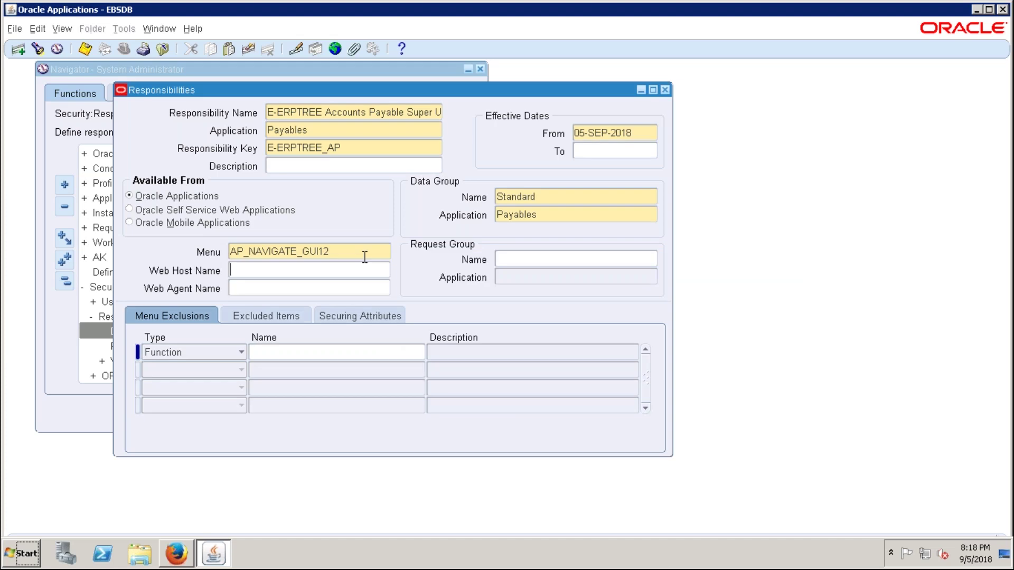
left_click(364, 256)
- Review the AP_NAVIGATE_GUI12 menu name, then start typing 'All Rep' as the request group
left_click_drag(230, 252, 245, 252)
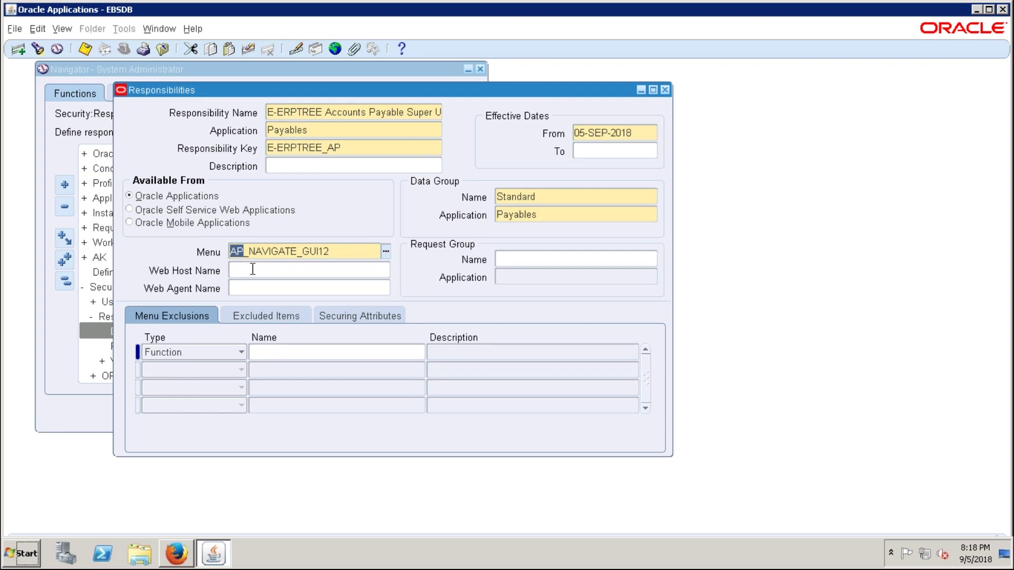
left_click(238, 253)
left_click_drag(249, 252, 296, 253)
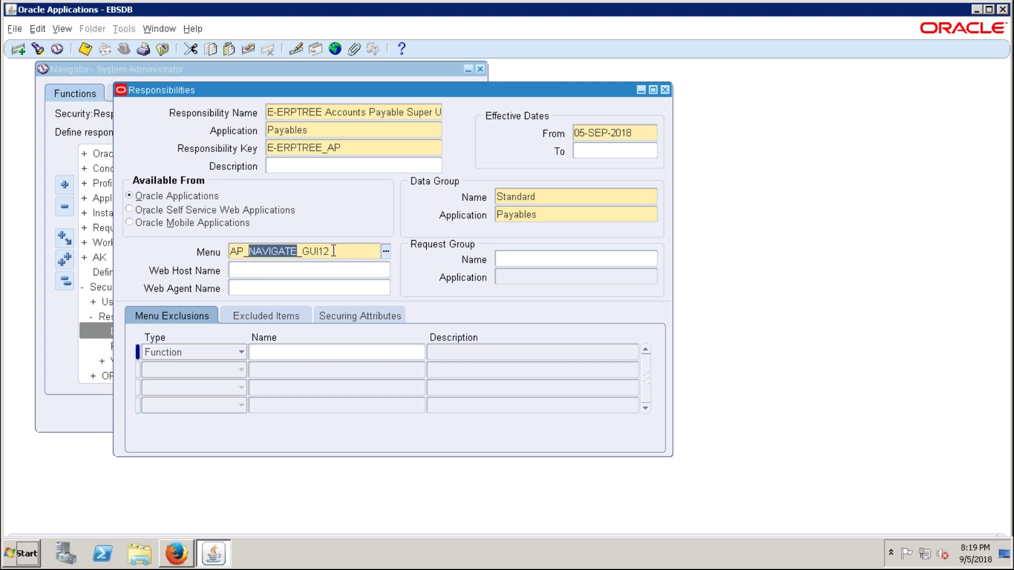
left_click(304, 251)
left_click_drag(303, 251, 319, 251)
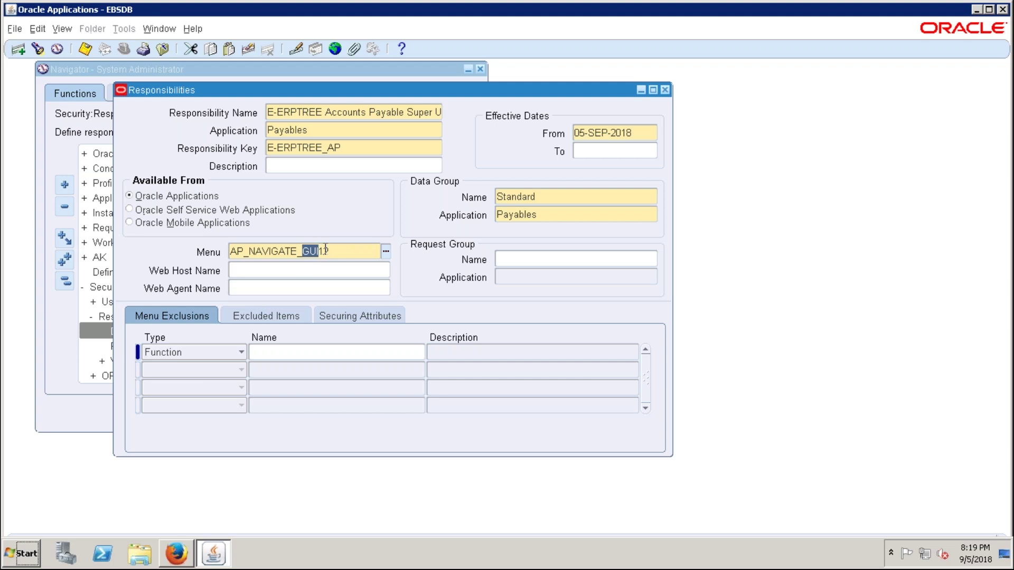
mouse_move(234, 90)
left_mouse_down()
mouse_move(395, 142)
mouse_move(229, 112)
mouse_move(248, 93)
left_mouse_up()
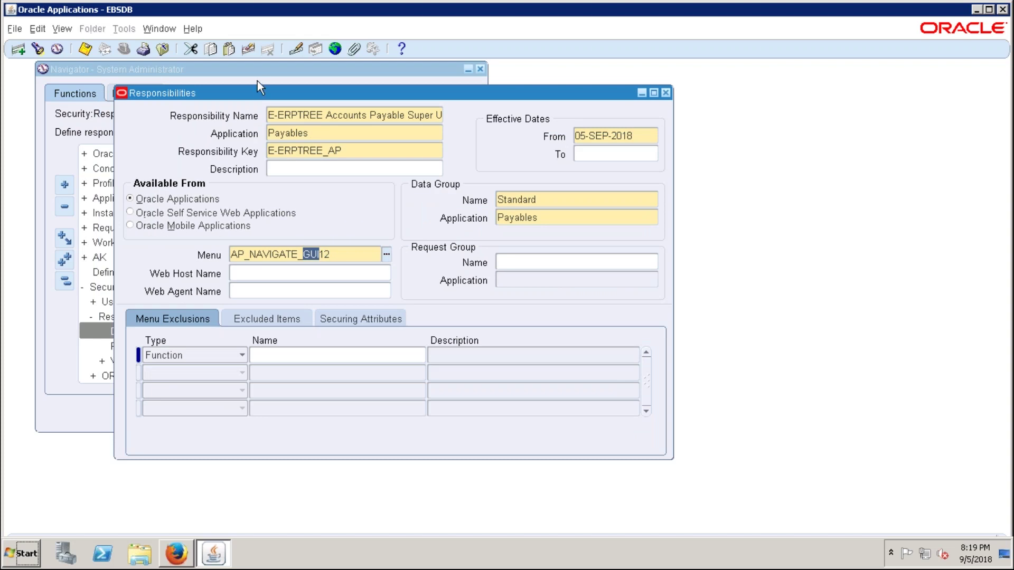
left_click_drag(262, 91, 275, 92)
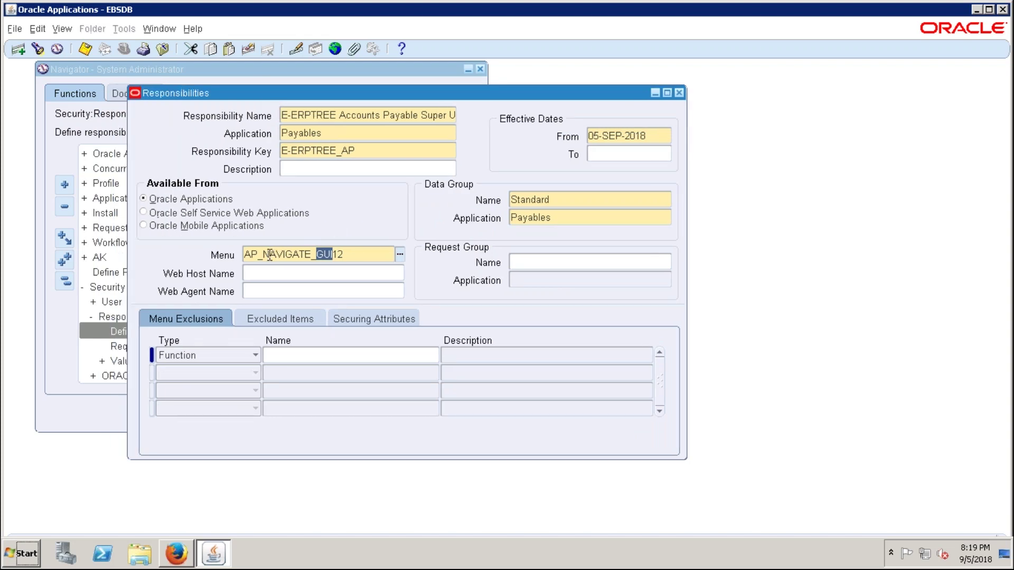
left_click(360, 254)
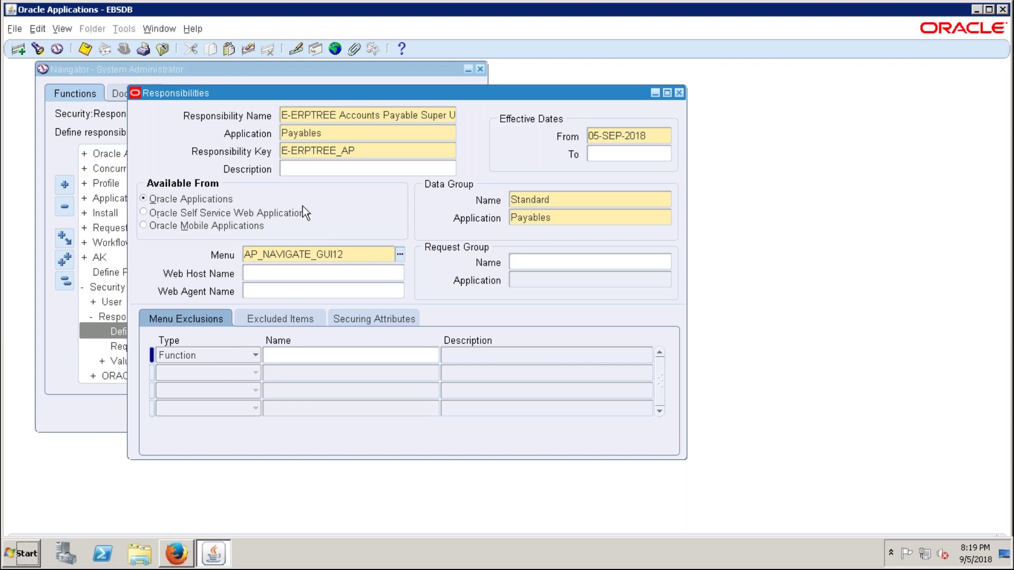
left_click_drag(238, 90, 232, 91)
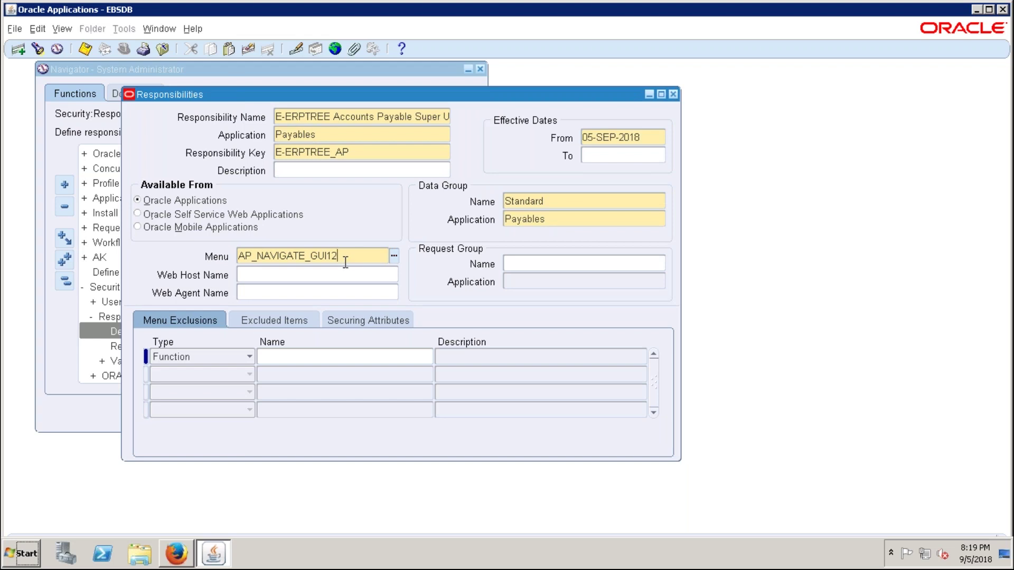
left_click(534, 263)
type("A")
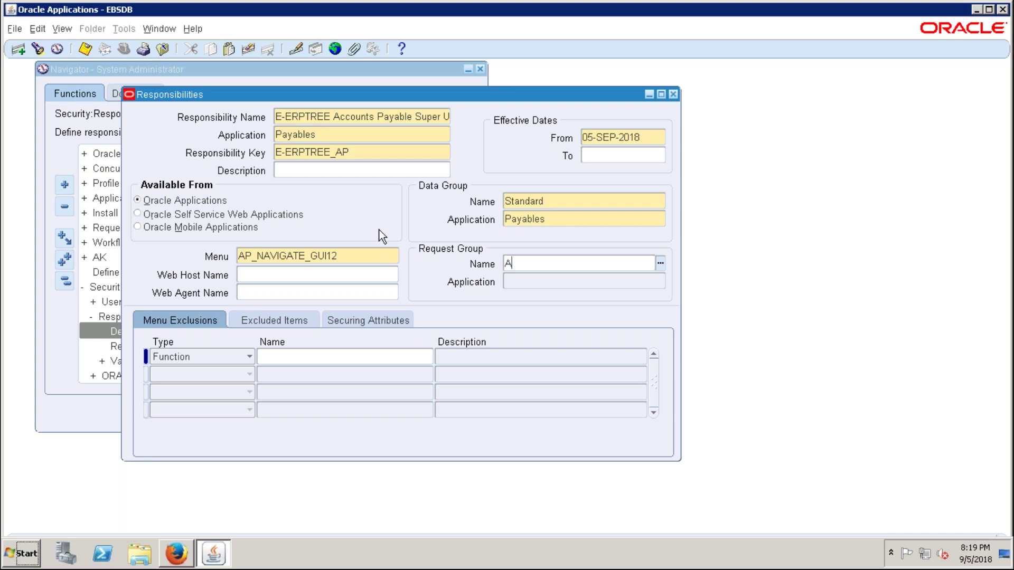
type("ll Rep")
- Pick the All Reports request group for Payables and select the E-ERPTREE_AP key
key("Tab")
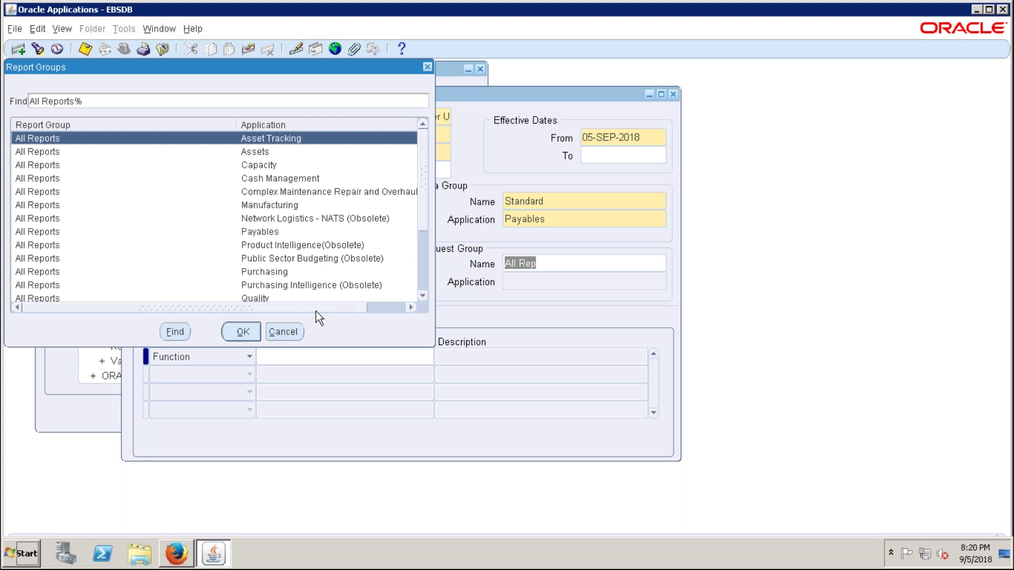
left_click(263, 234)
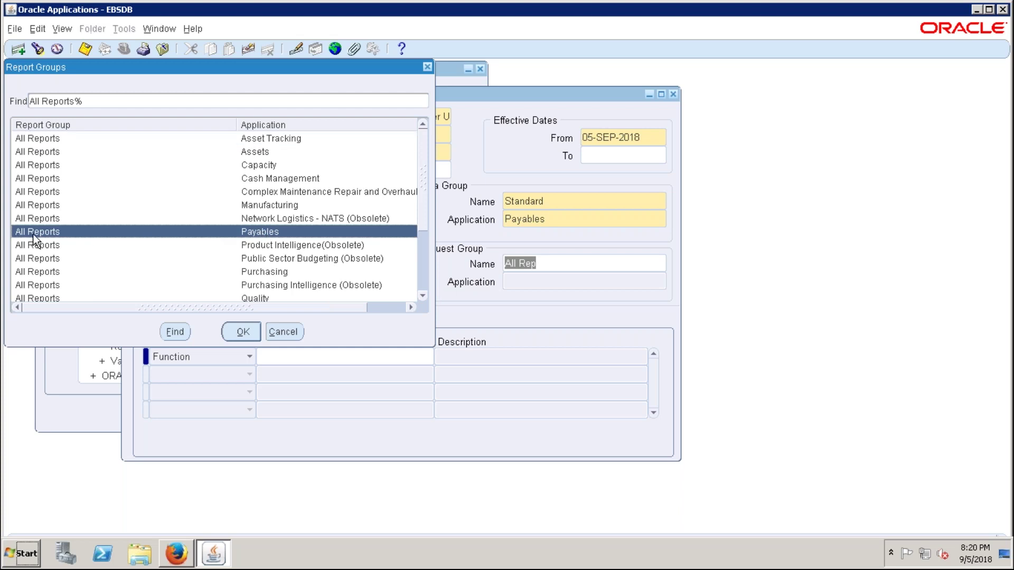
left_click(240, 333)
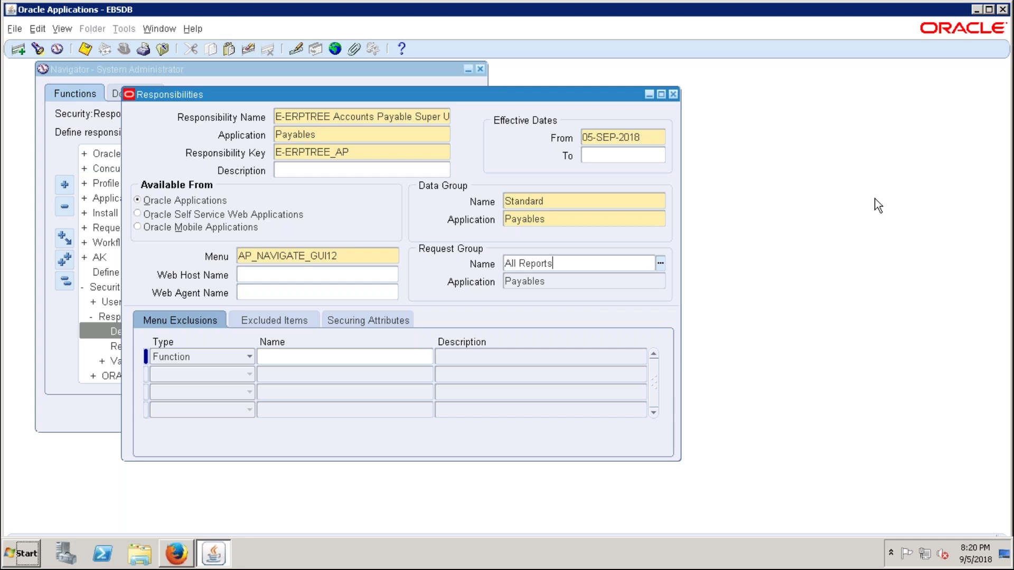
left_click(372, 153)
left_click(372, 152)
double_click(372, 152)
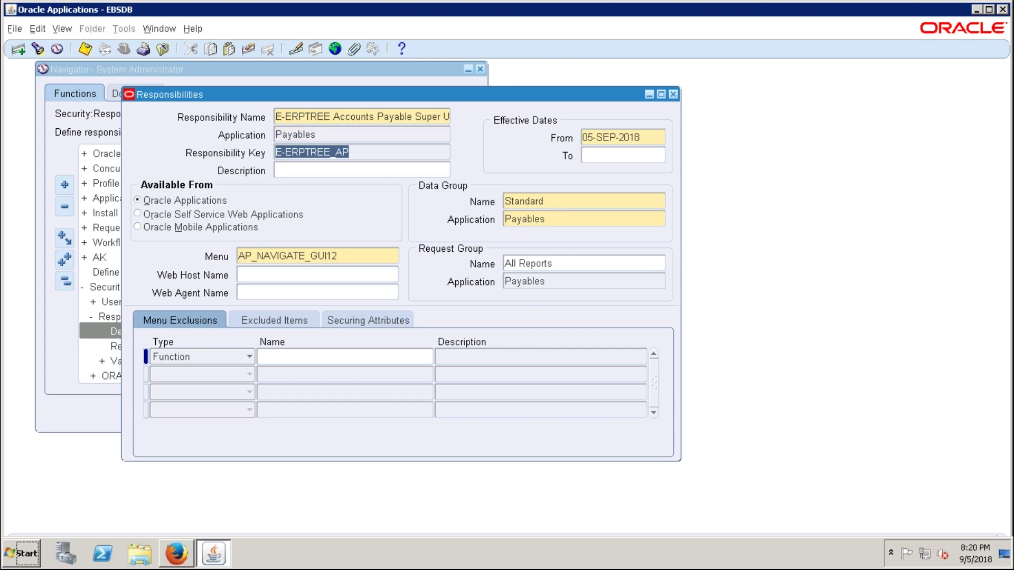
- Clear the form for a new responsibility and minimize the remote session to show the checklist
left_click(352, 122)
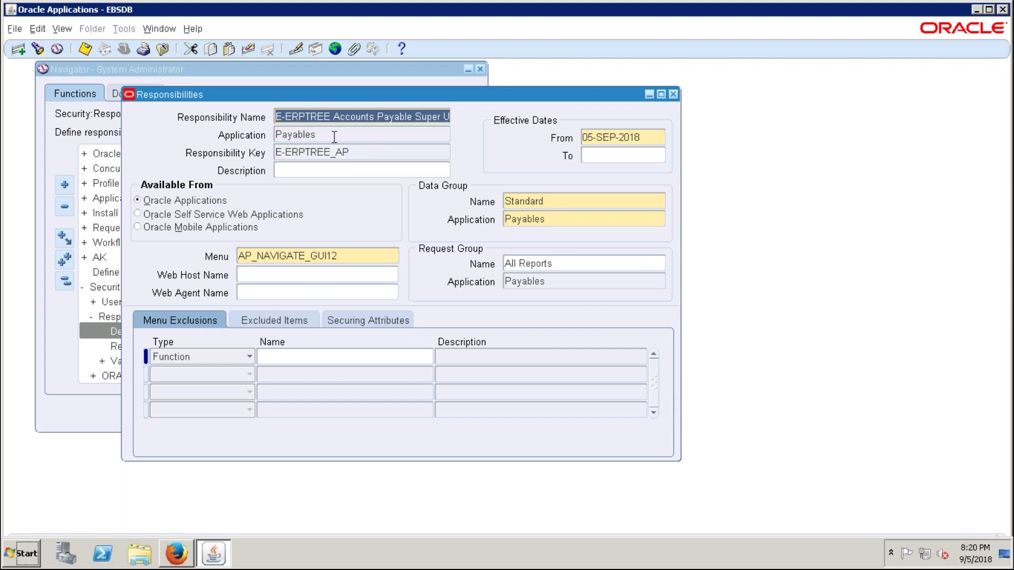
left_click(21, 50)
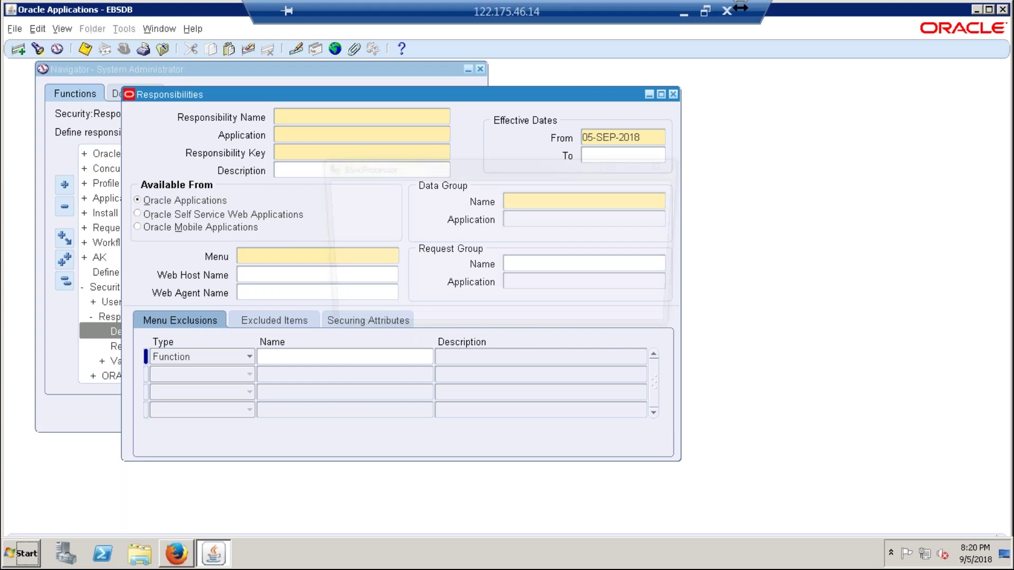
left_click(684, 12)
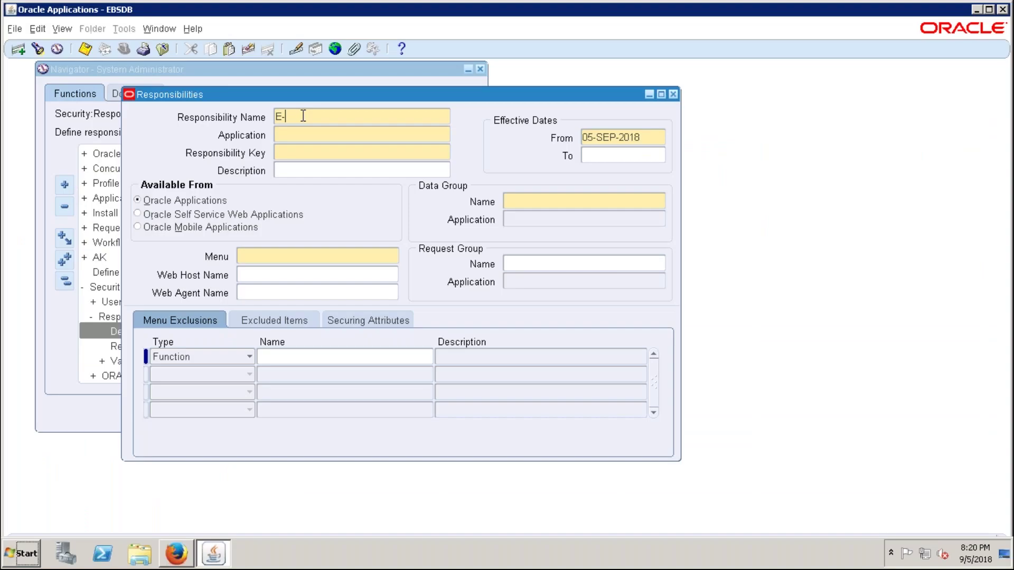
- Name the new responsibility E-ERPTREE Accounts Receivable Super User
type("ERPTREE Accounts Receivable Super User")
key("Tab")
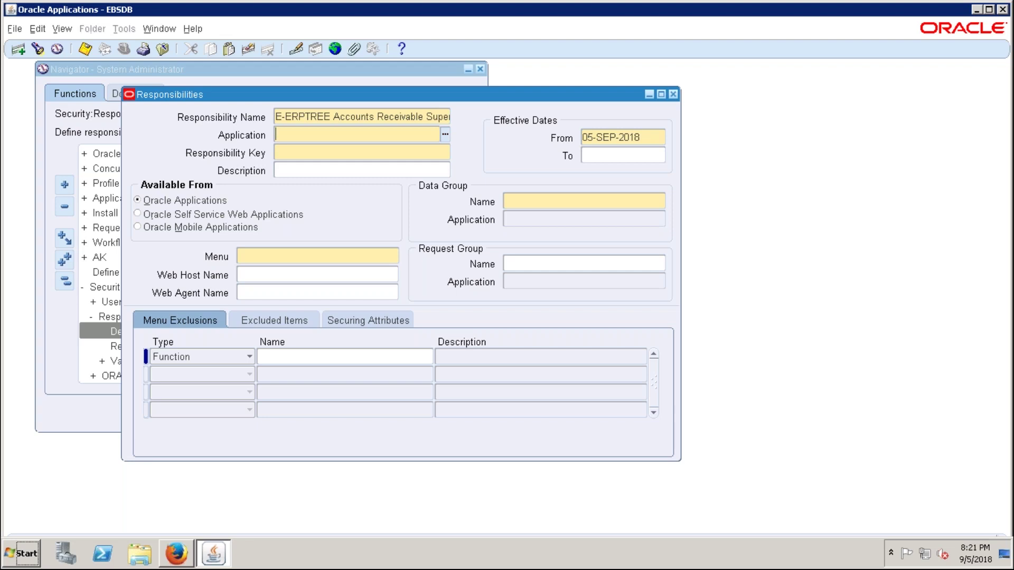
- Set the application to Receivables and the responsibility key to E-ERPTREE_AR
type("Receivables")
key("Tab")
type("E-")
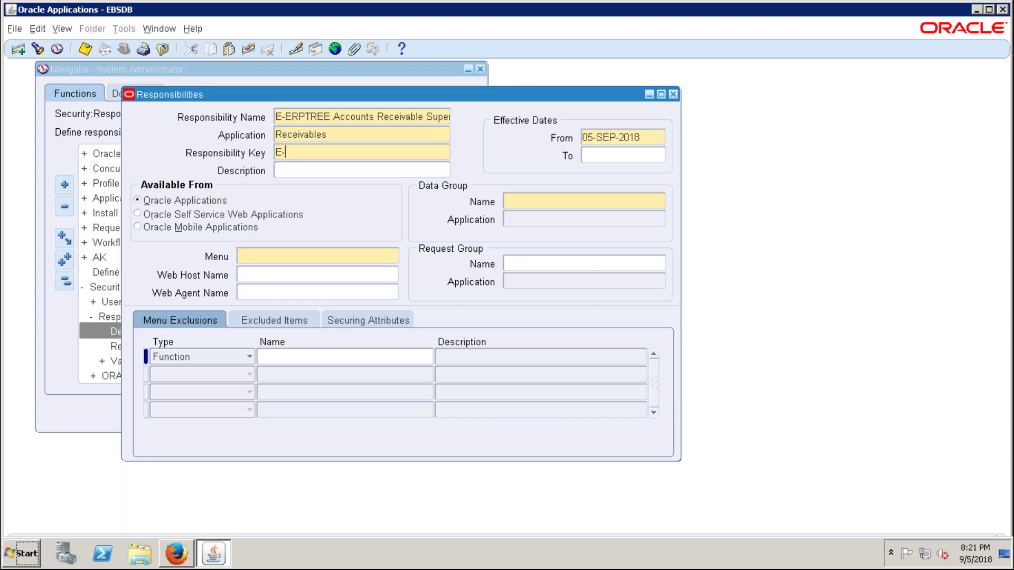
type("ERPTREE_AR")
left_click(528, 201)
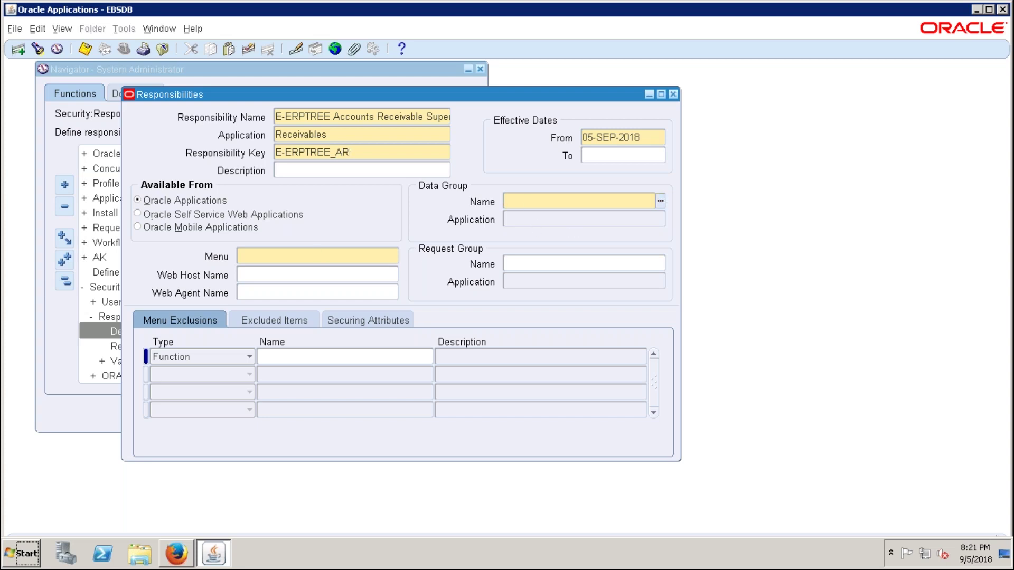
- Set the data group to Standard for Receivables and the menu to AR_NAVIGATE_GUI
type("STAND")
key("Tab")
type("RE")
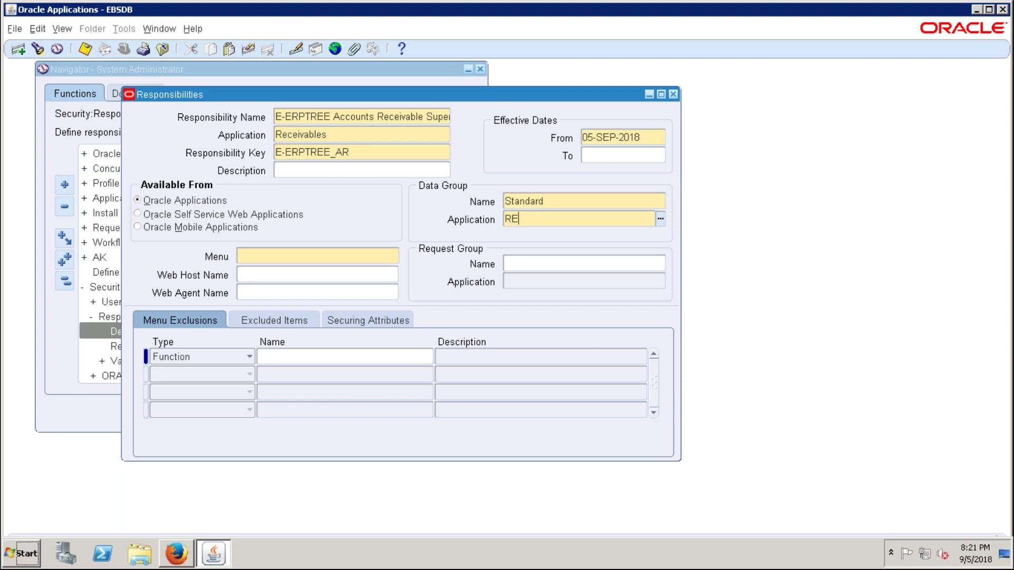
key("Tab")
type("AR_N")
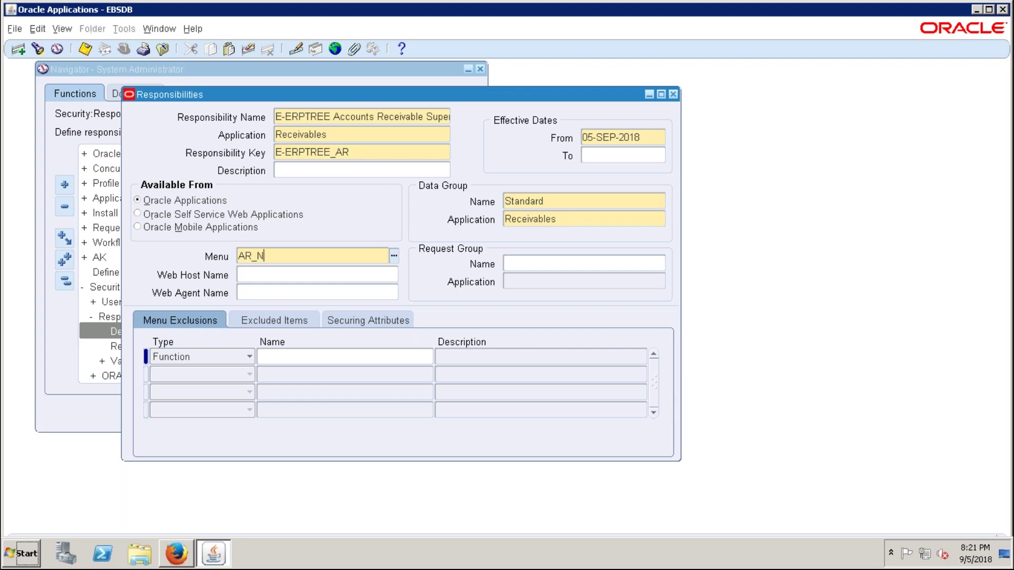
type("AVIGATE_")
key("Tab")
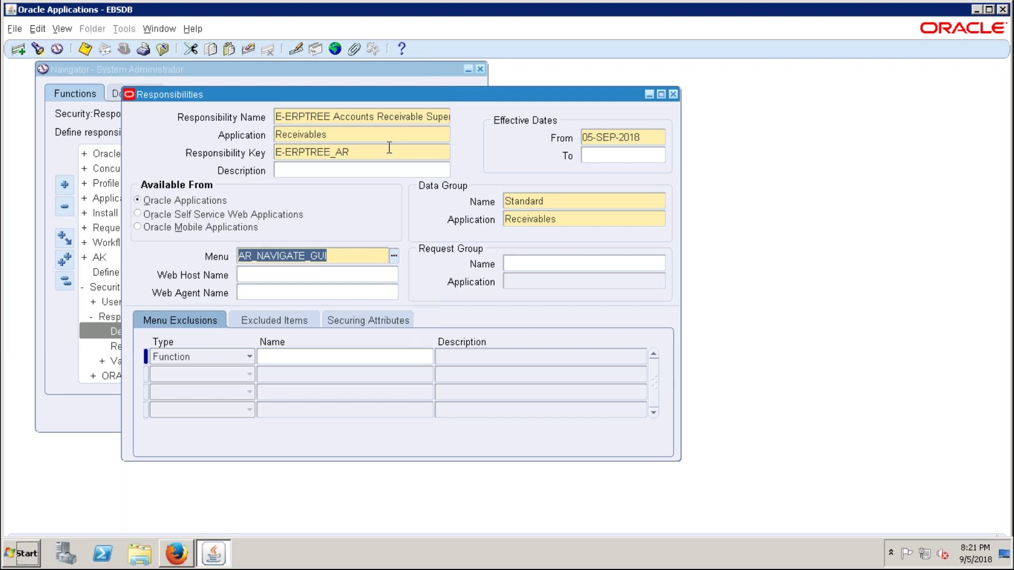
left_click(573, 264)
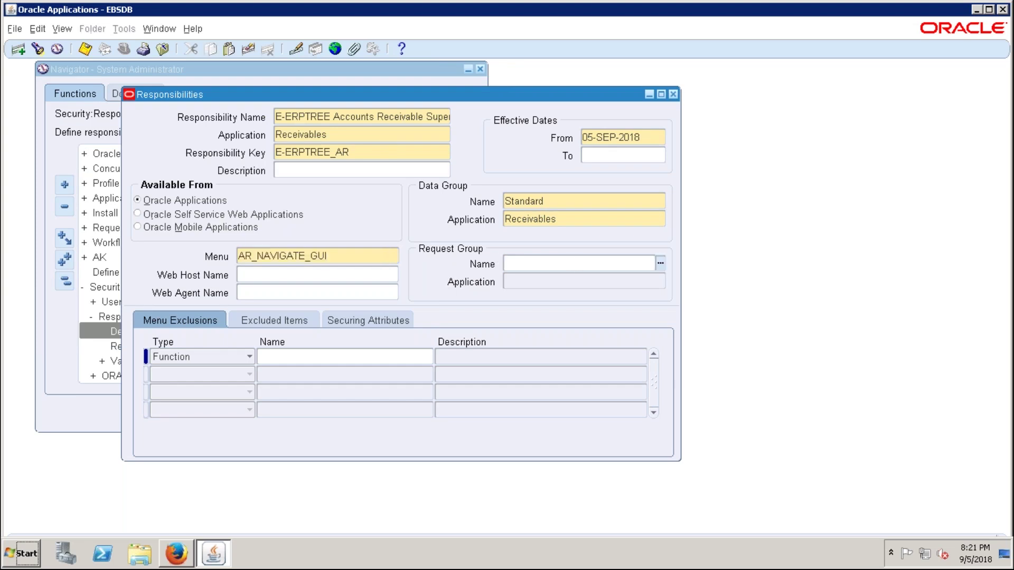
- Set the request group to Receivables All and review the menu and request group values
type("RECE")
key("Tab")
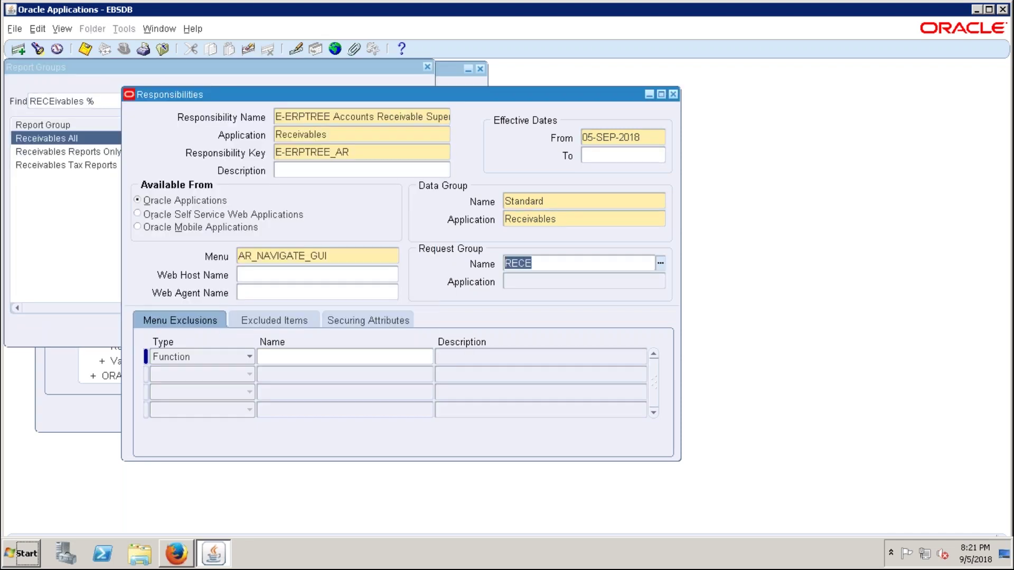
key("Return")
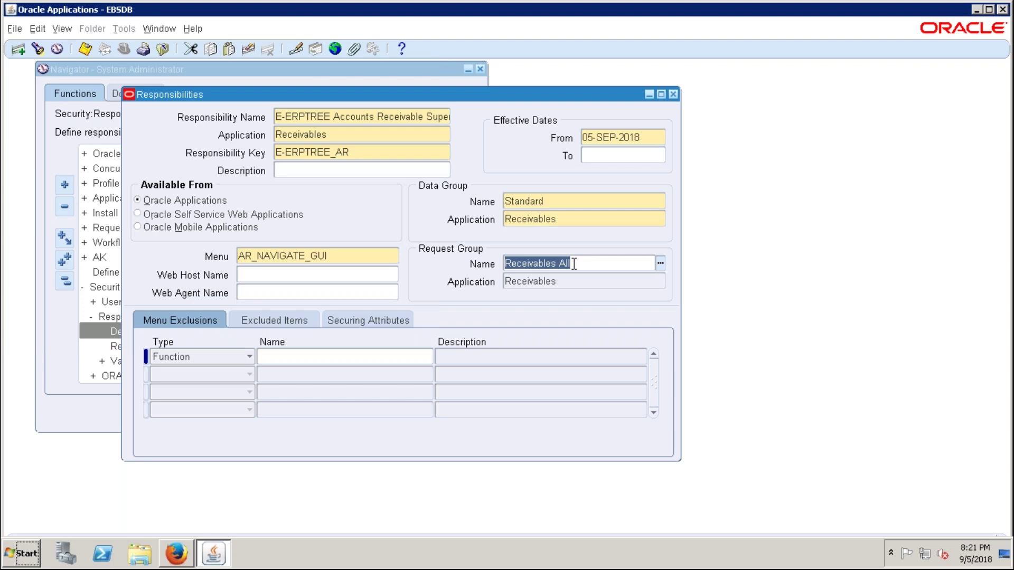
left_click(574, 263)
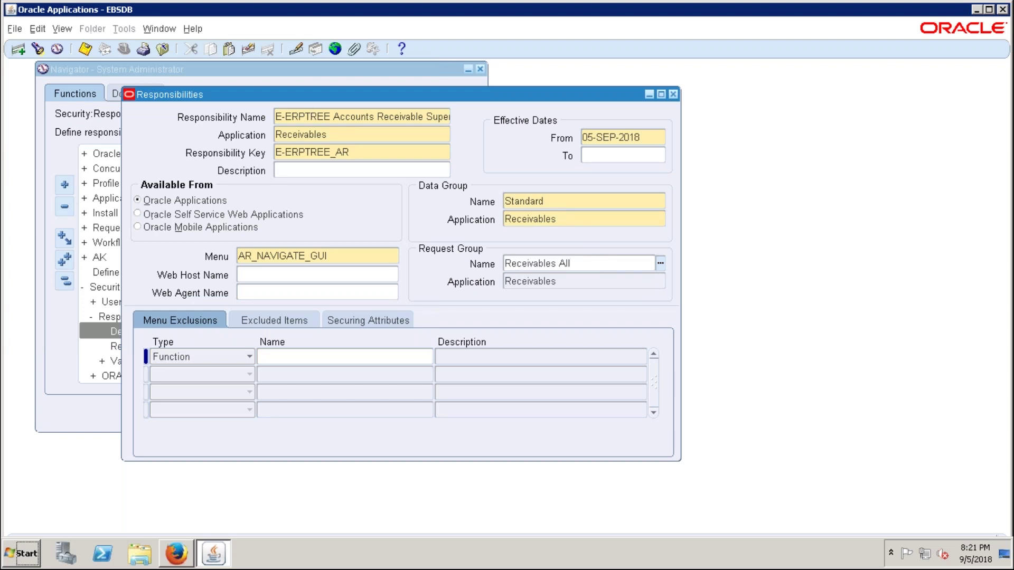
left_click(317, 169)
left_click(343, 260)
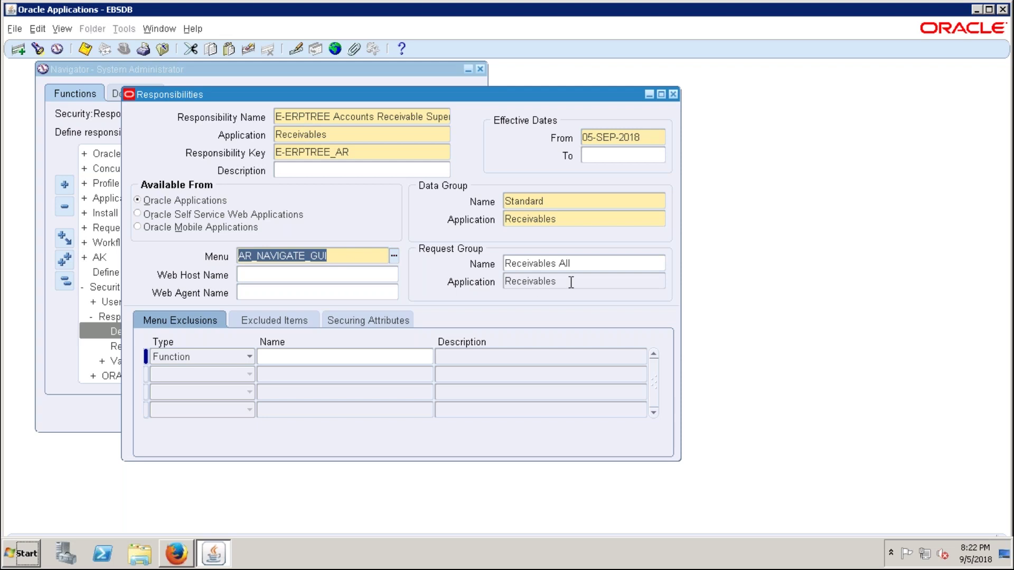
left_click(585, 264)
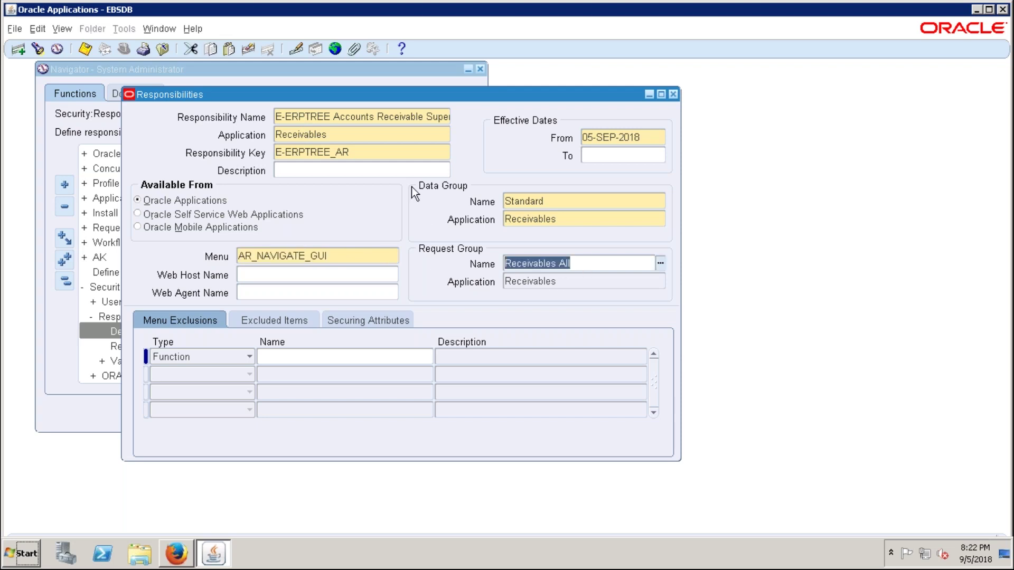
left_click(351, 170)
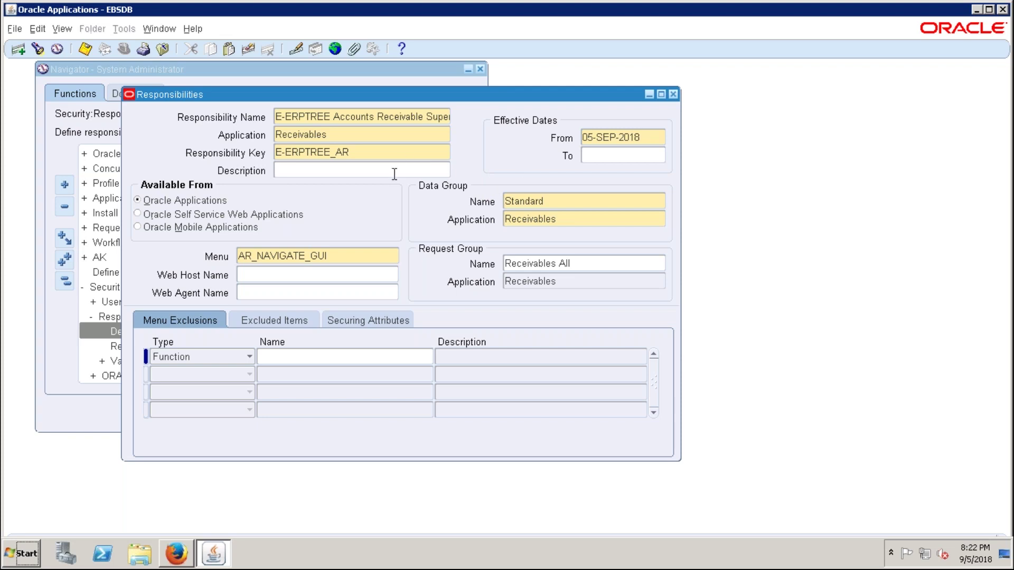
- Save the Accounts Receivable responsibility, start a new record, and minimize the remote session
key("ctrl+s")
mouse_move(688, 14)
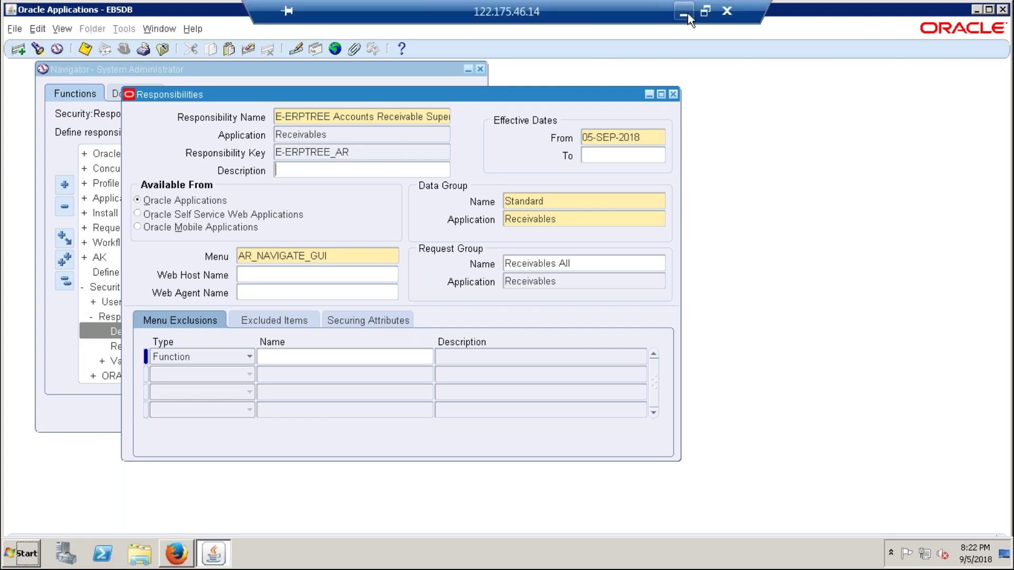
left_click(684, 11)
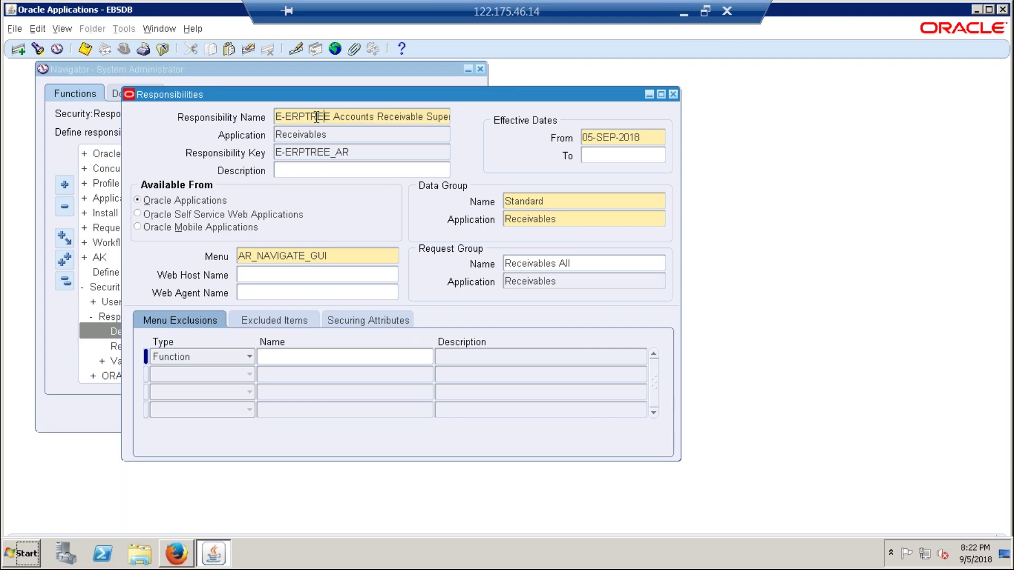
double_click(312, 135)
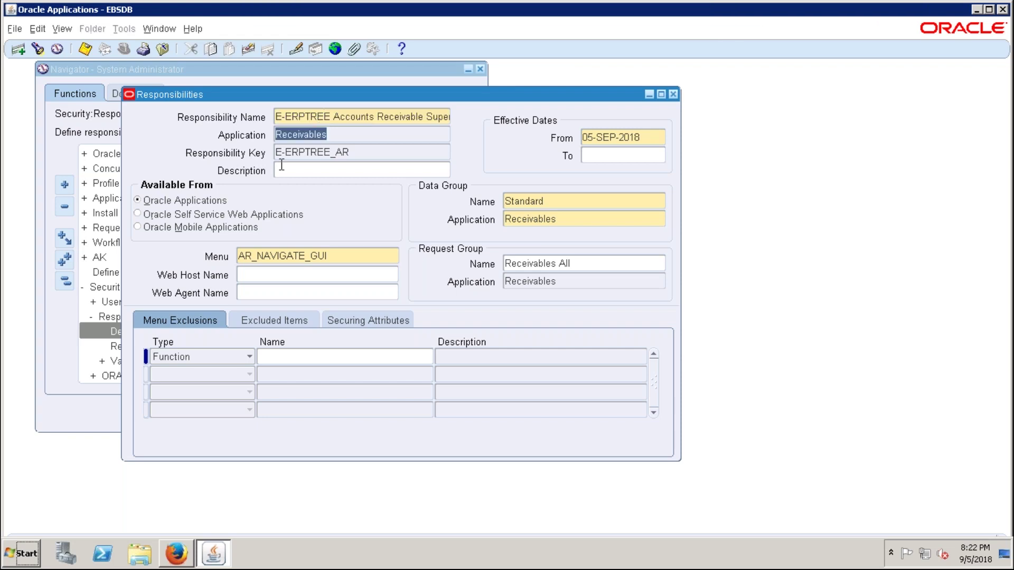
left_click(335, 133)
left_click(18, 50)
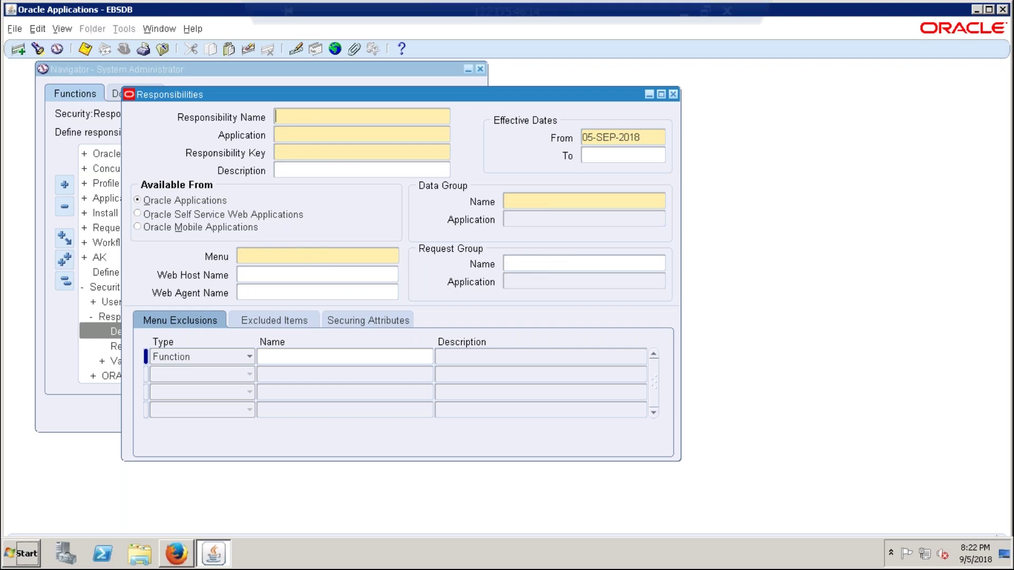
left_click(683, 13)
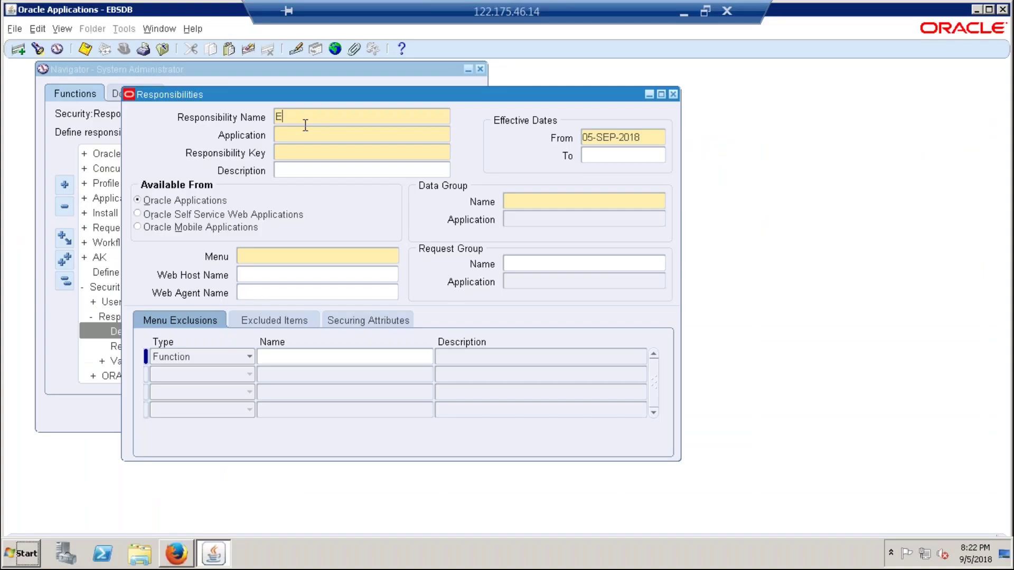
- Enter the responsibility name 'E-ERPTREE Cash Management Super User' with application Cash Management
type("-ERPTRE C")
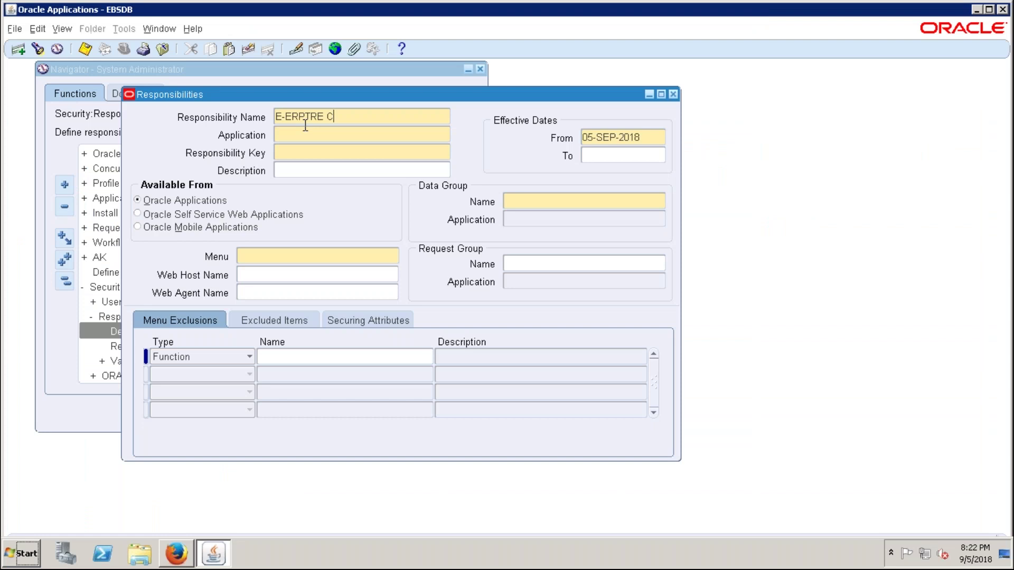
type("ash Manage")
type("ment Super User")
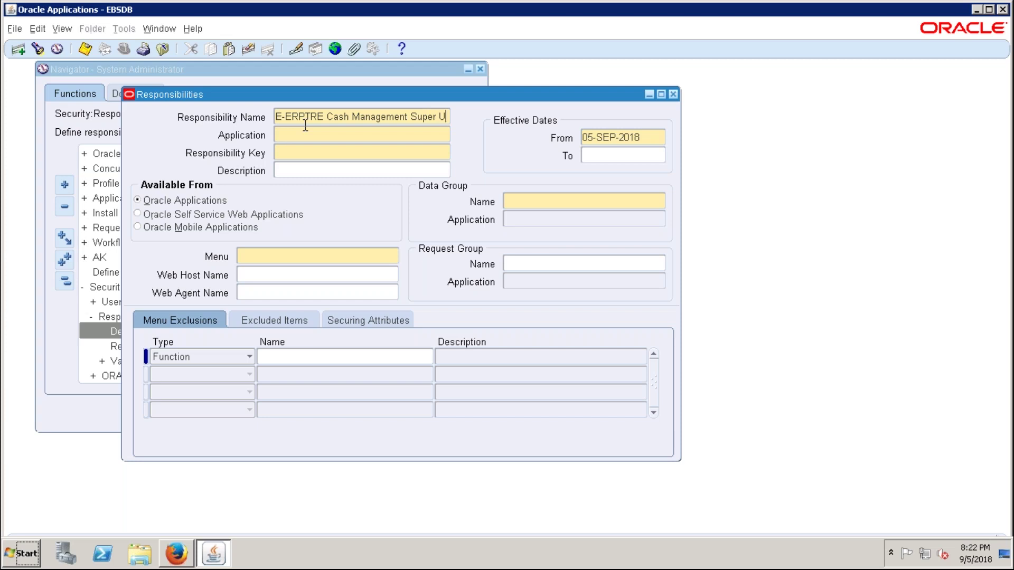
key("Tab")
type("cash m")
key("Tab")
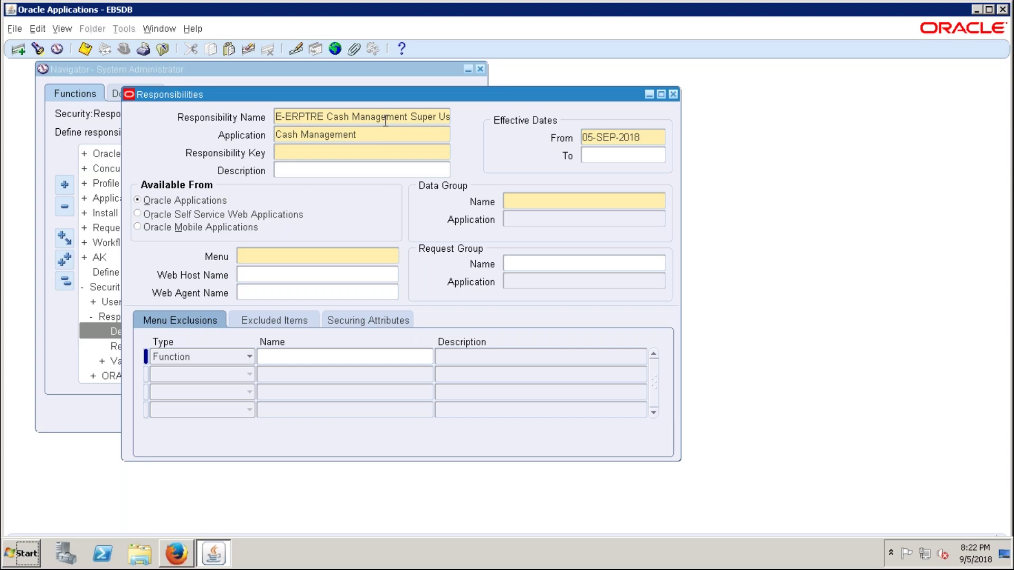
- Correct the name's spelling and start the responsibility key with E-ERPTREE_
left_click(323, 116)
type("E")
key("Tab")
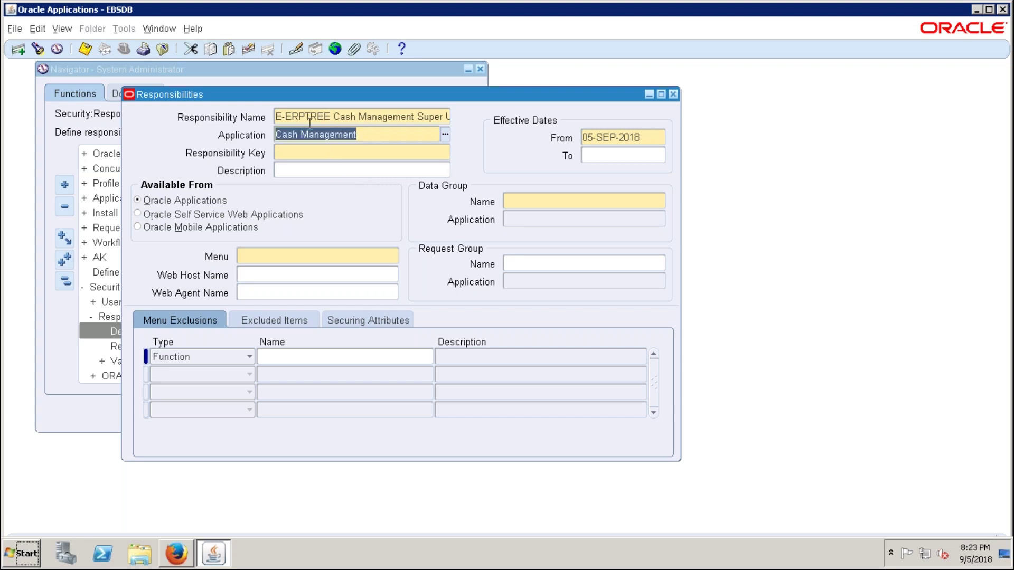
left_click(349, 153)
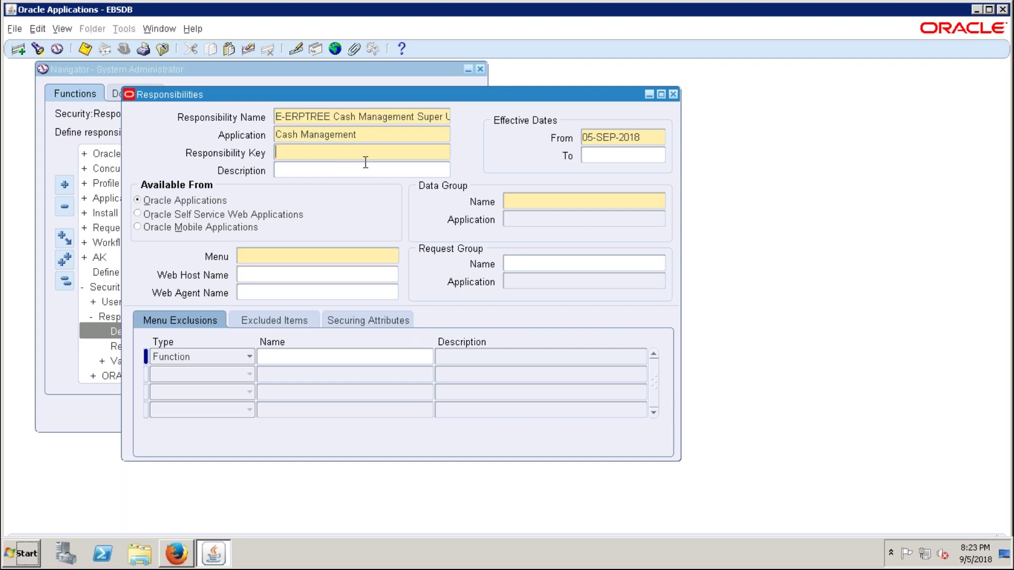
type("E-ERPTREE_")
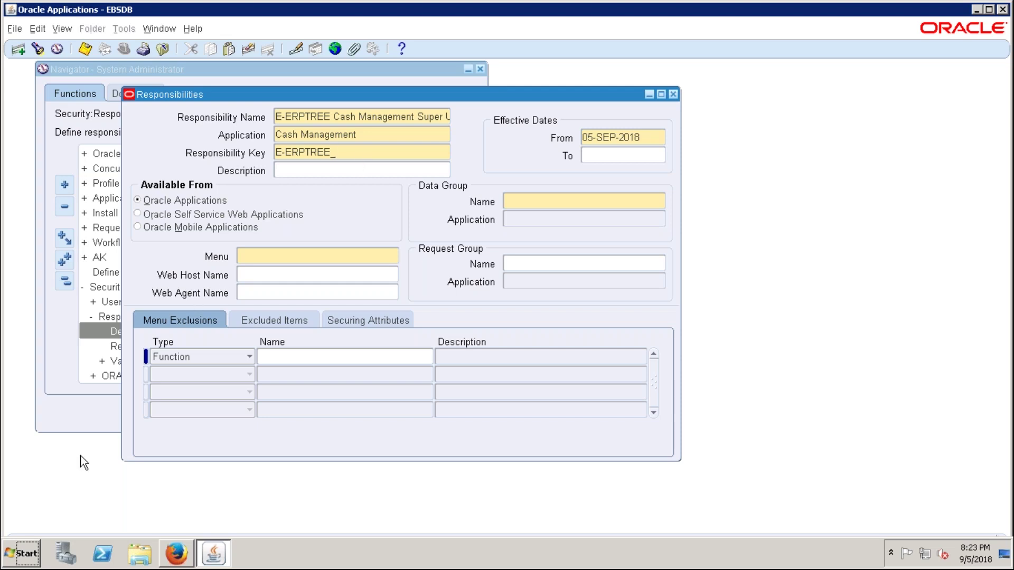
left_click(21, 557)
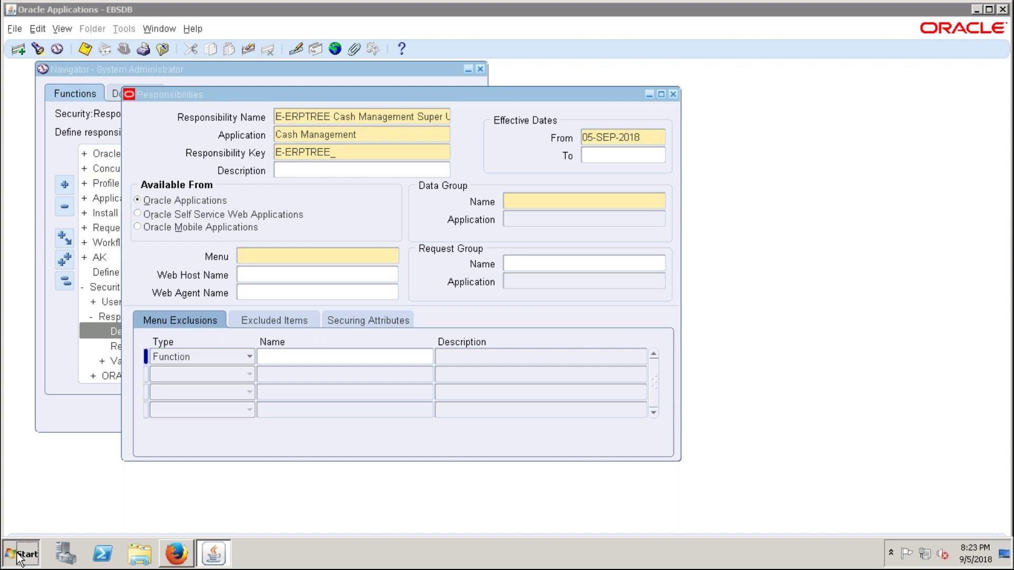
- Write a correctly spelled 'Cost Management' in a new Notepad note, then return to Oracle
left_click(56, 204)
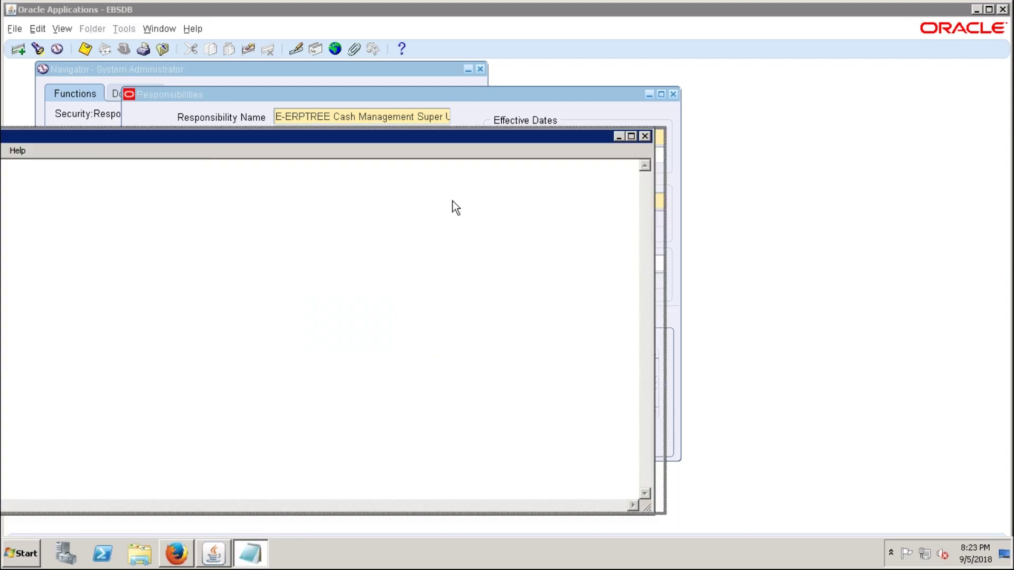
type("Cost Managment")
left_click(508, 281)
type("e")
left_click(583, 285)
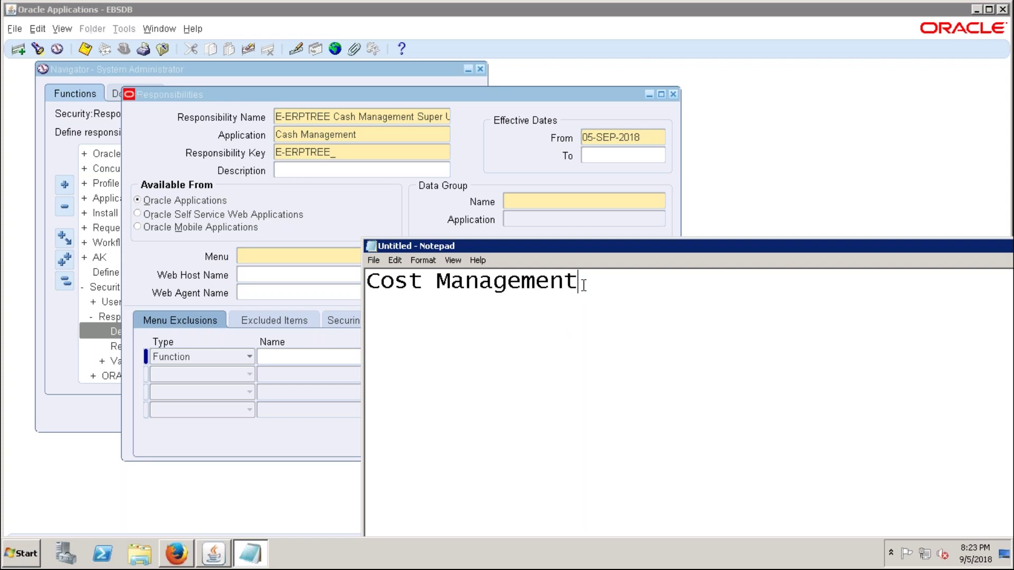
left_click_drag(582, 283, 357, 292)
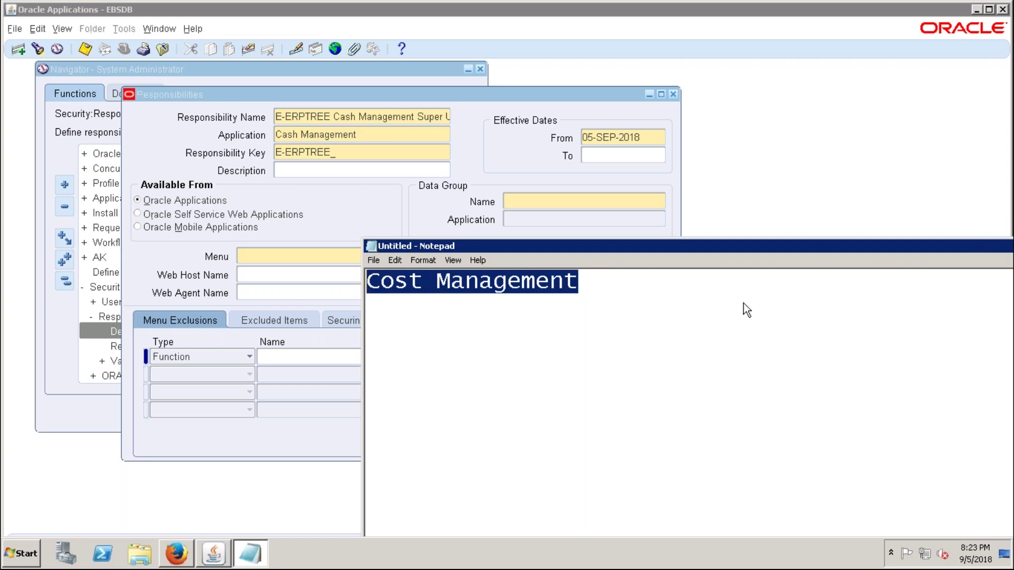
key("alt+Tab")
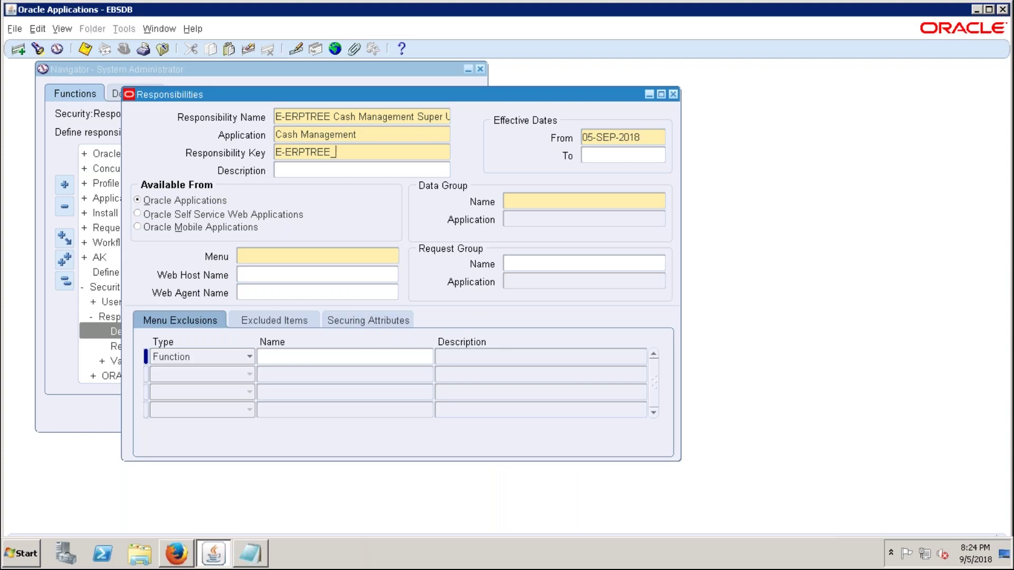
- Finish the key as E-ERPTREE_CE and set data group Standard for Cash Management
type("CE")
left_click(505, 199)
type("sta")
key("Tab")
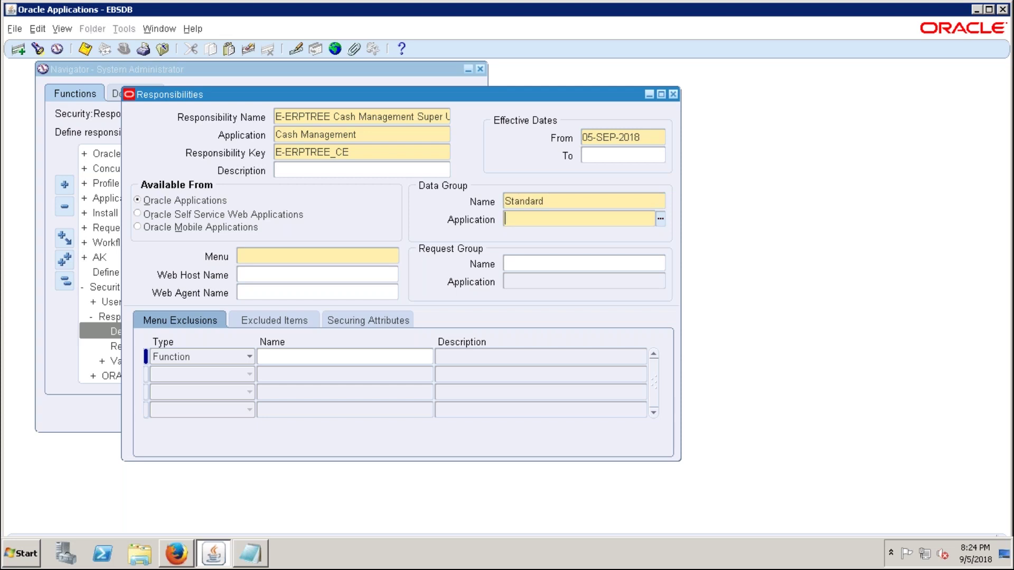
type("cash m")
key("Tab")
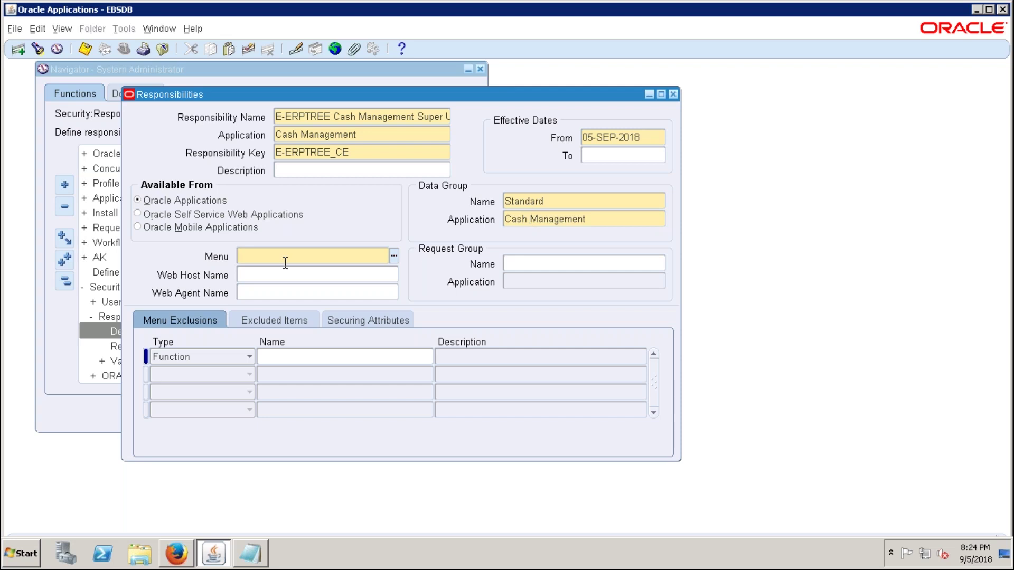
- Choose CE_SUPERUSER as the responsibility's menu
type("CE_S")
key("Tab")
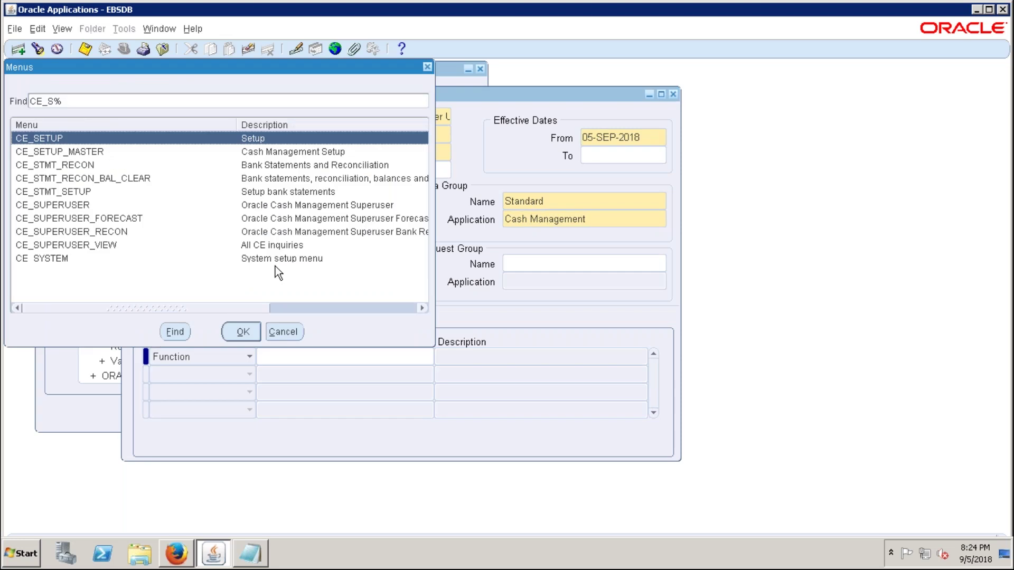
left_click(85, 207)
left_click(239, 332)
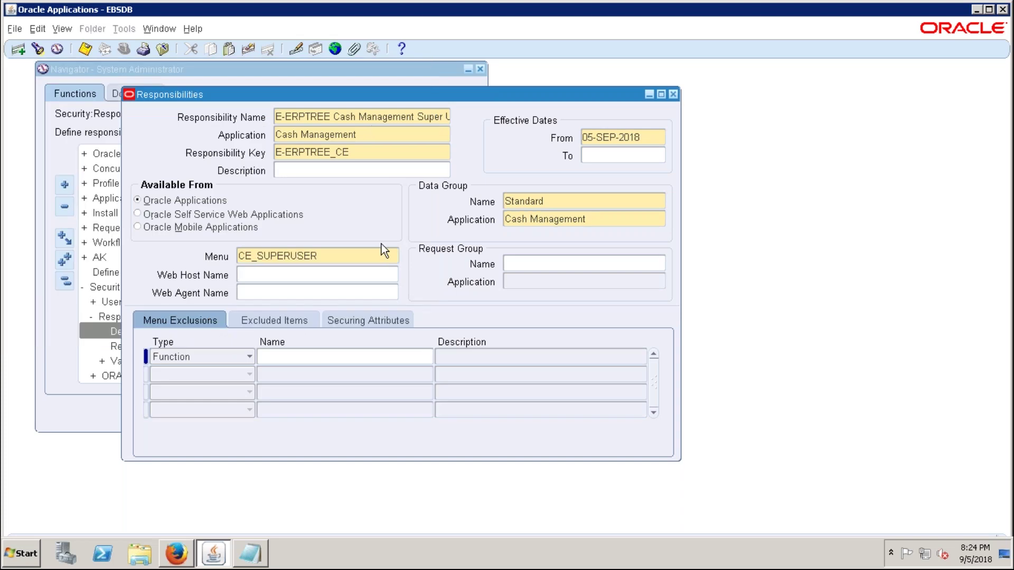
left_click(355, 256)
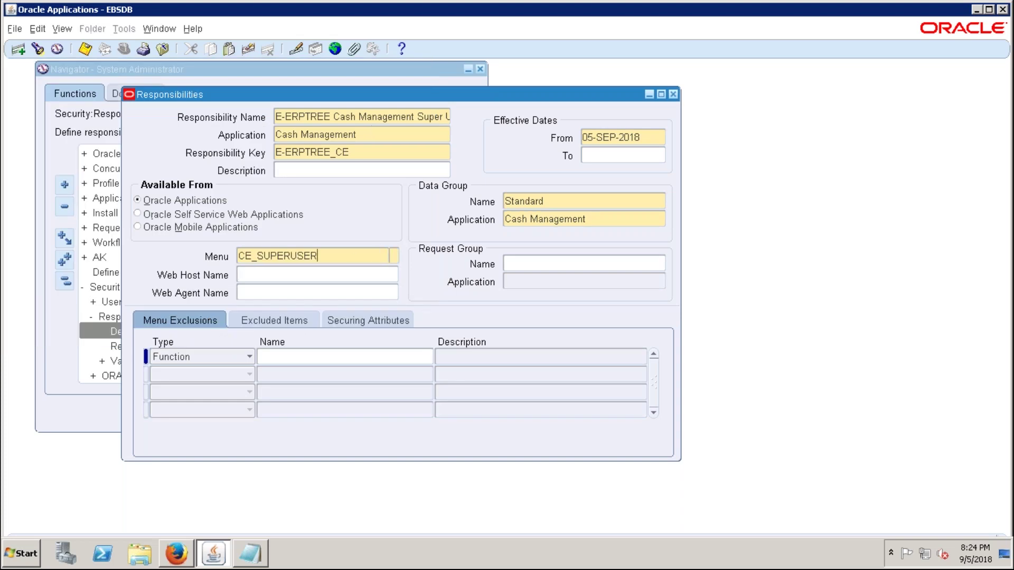
- Set the request group to All Reports for Cash Management
left_click(543, 262)
type("All RE")
key("Tab")
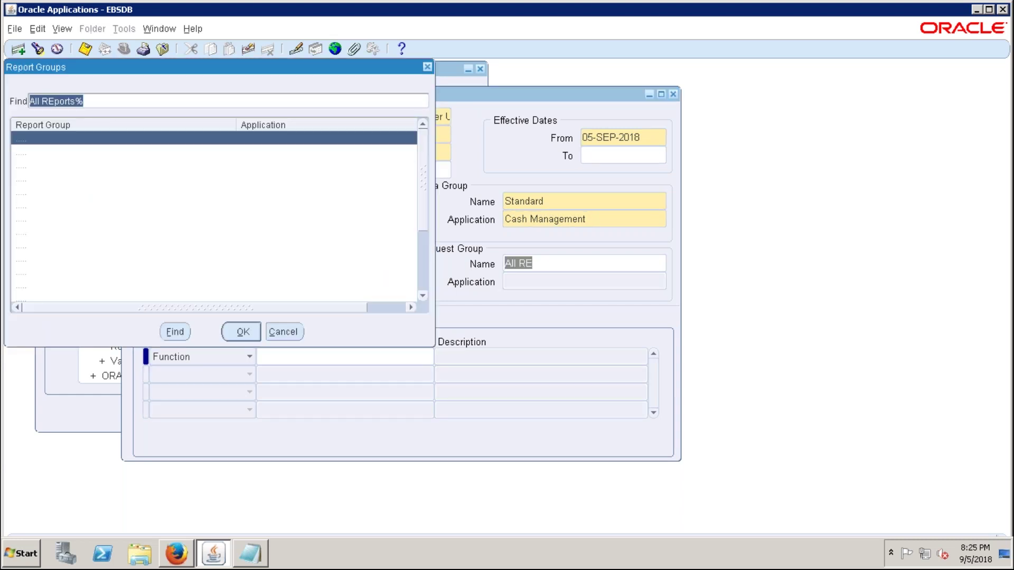
left_click(273, 181)
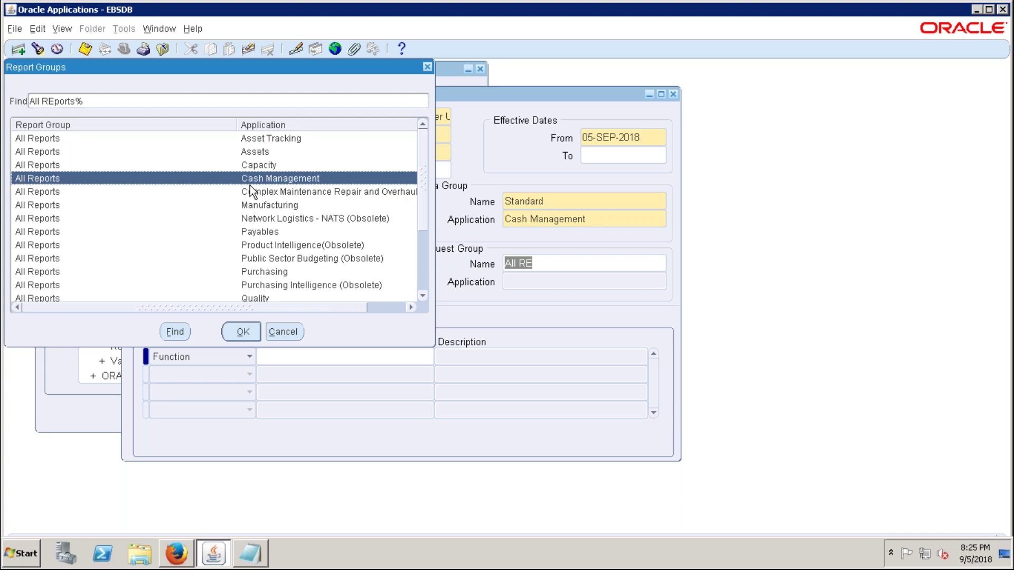
left_click(242, 332)
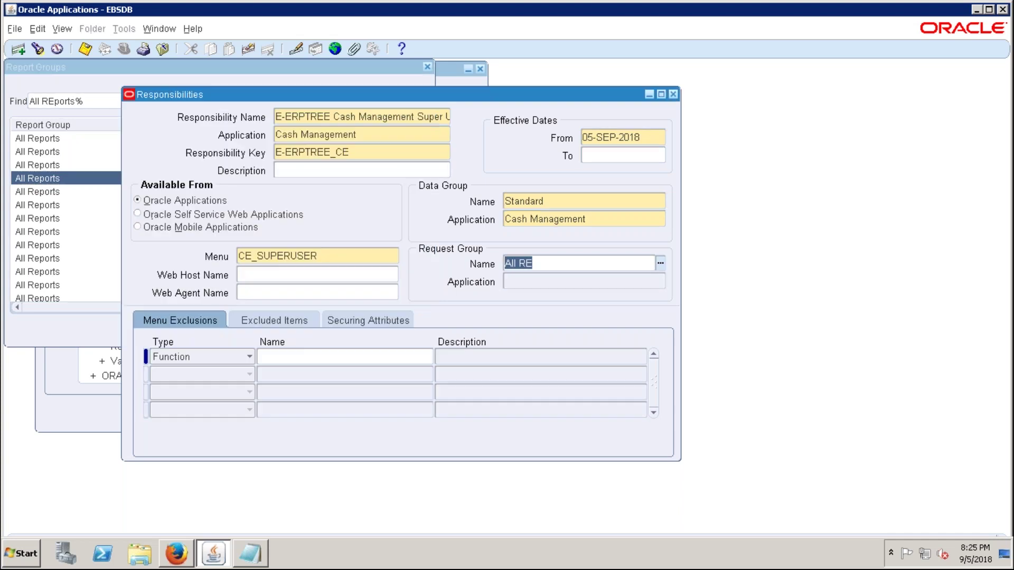
left_click(369, 134)
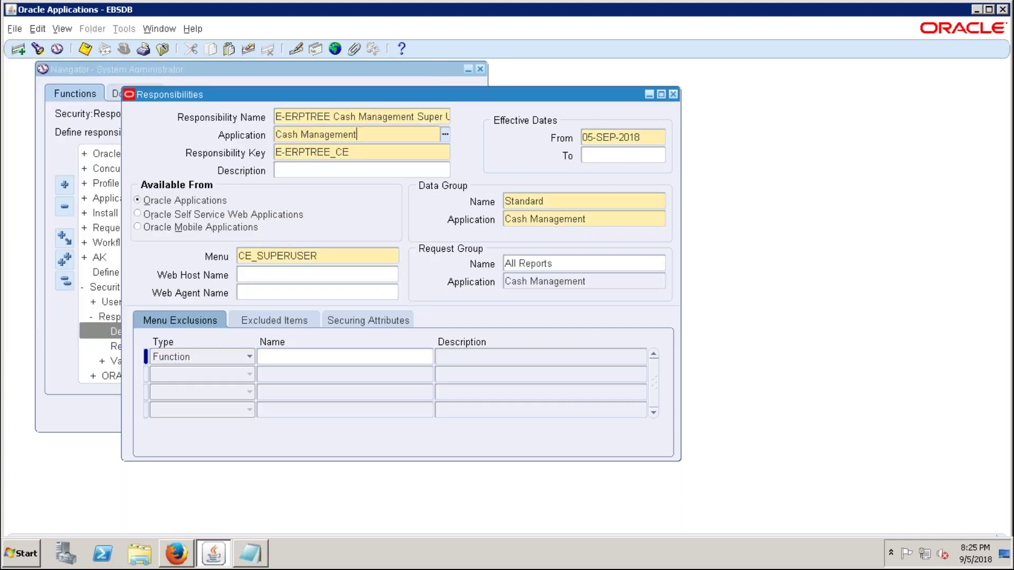
- Save the Cash Management responsibility and start a new blank record
key("ctrl+s")
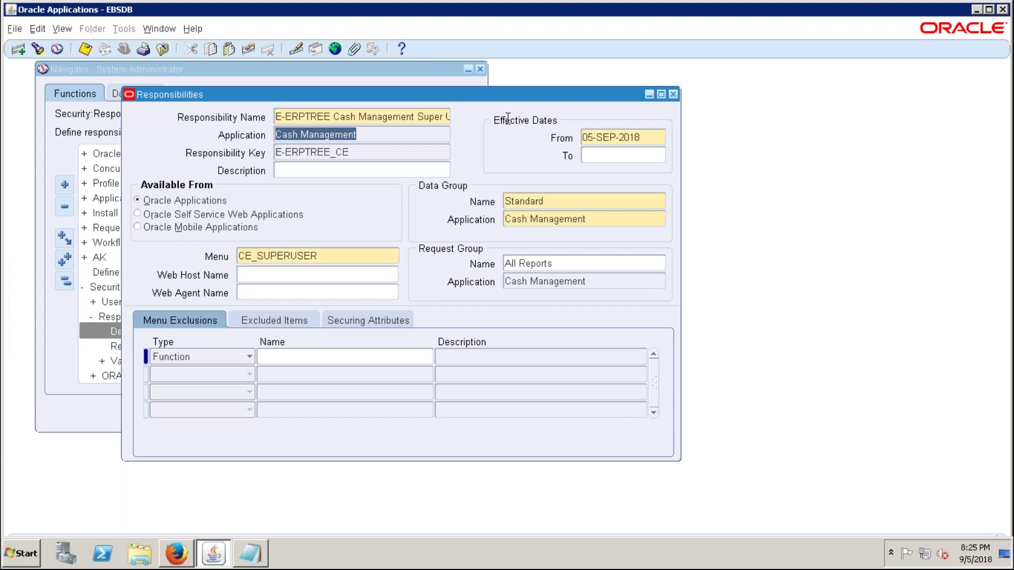
left_click(323, 118)
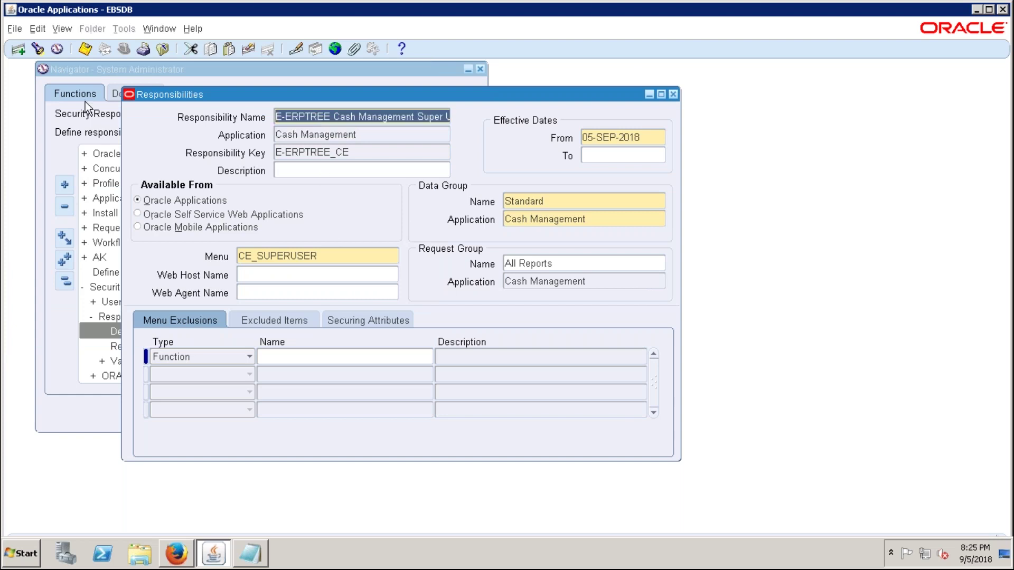
left_click(18, 49)
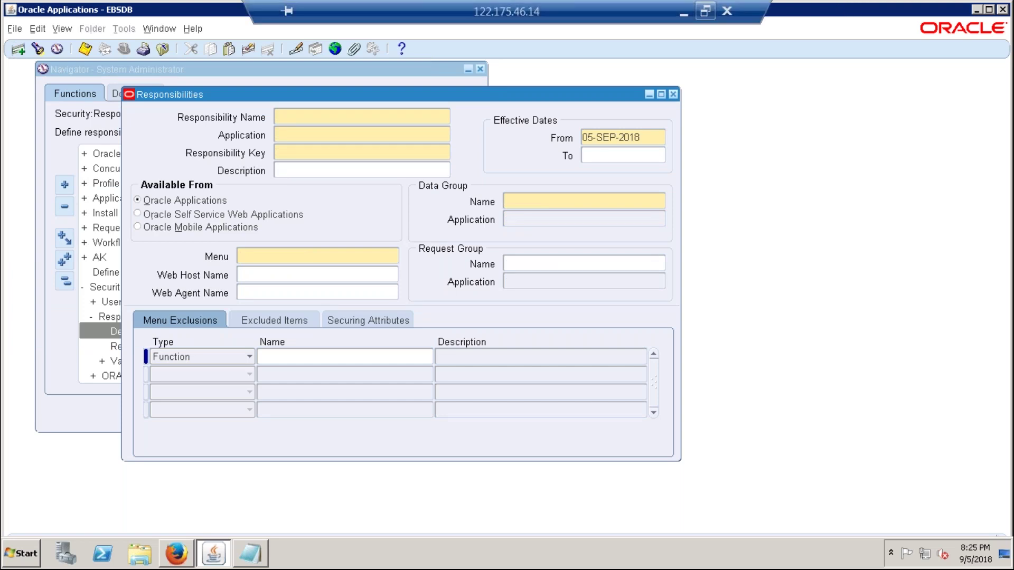
- Check the FA row in the checklist and name the new responsibility 'E-ERPTREE Fixed Assets'
left_click(705, 8)
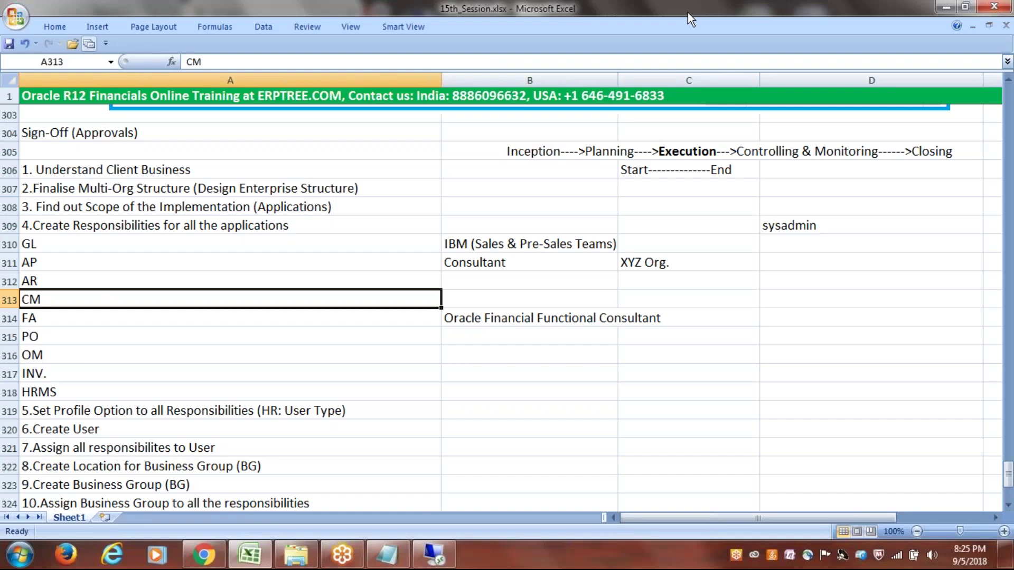
key("Down")
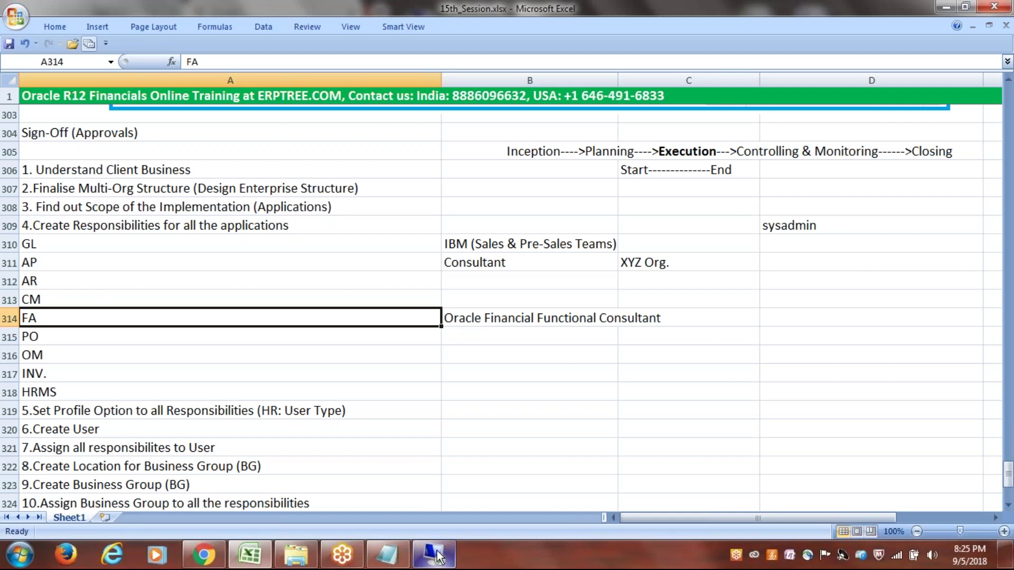
left_click(434, 555)
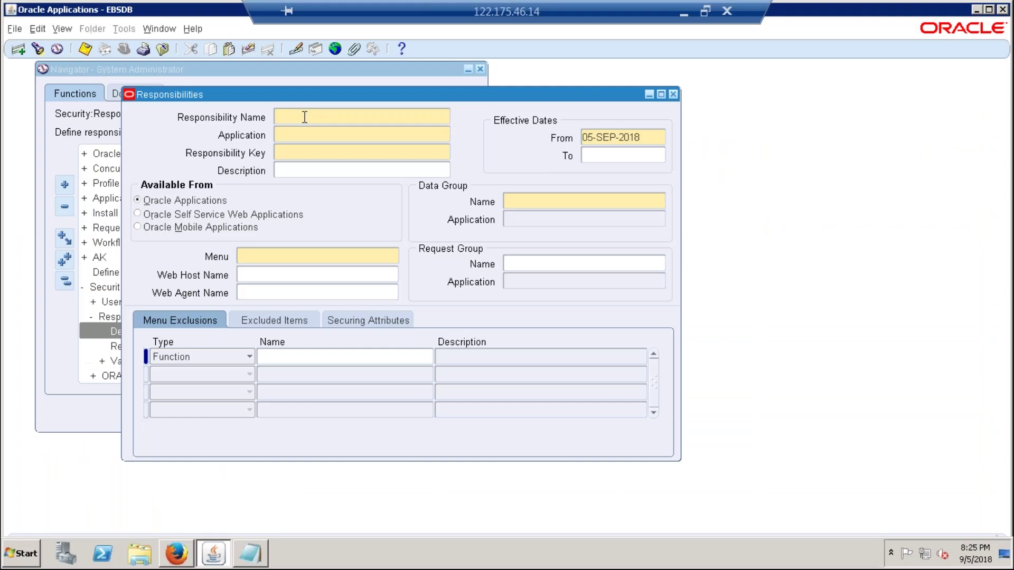
type("E-ERPTREE")
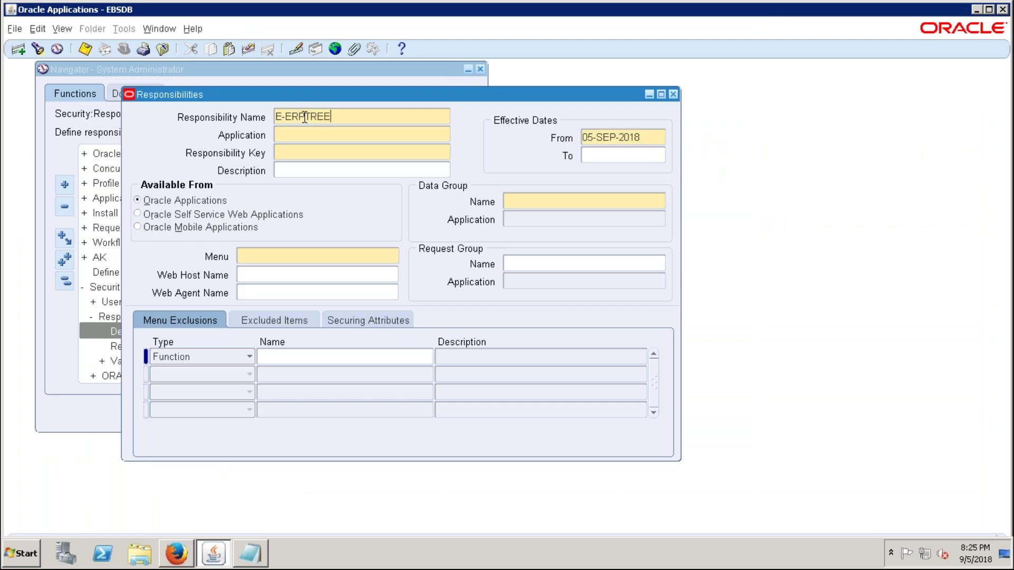
type(" Fixed Assets")
- Add the lines 'FIXED ASSETS' and 'Fixed Assets' to the Notepad note
left_click(262, 560)
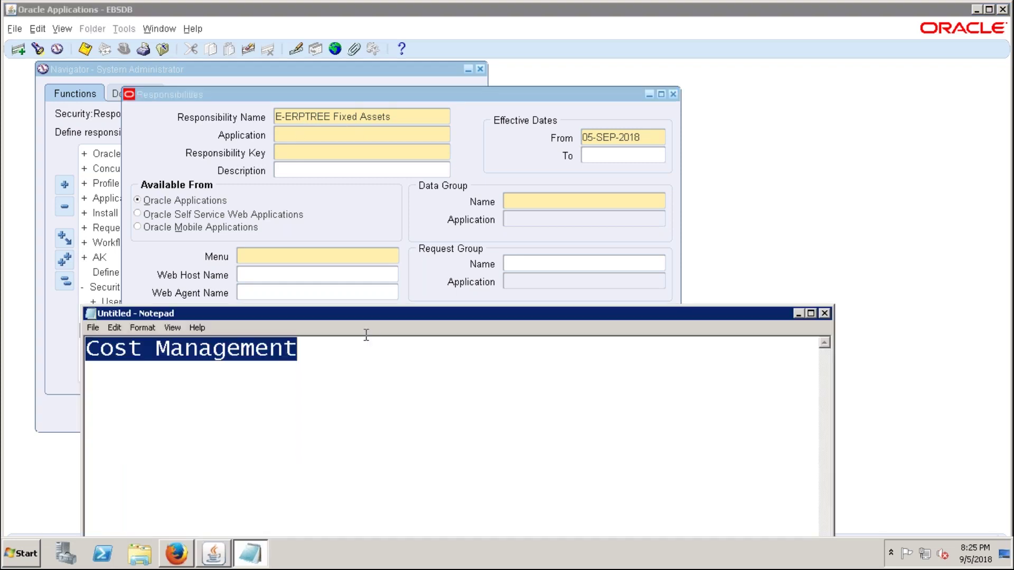
left_click_drag(419, 305, 523, 195)
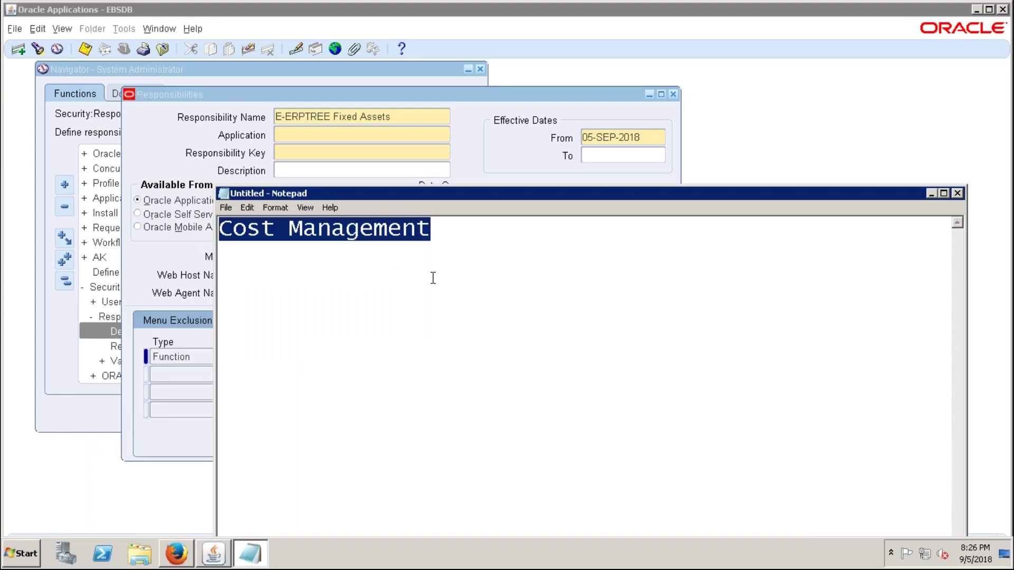
type("F")
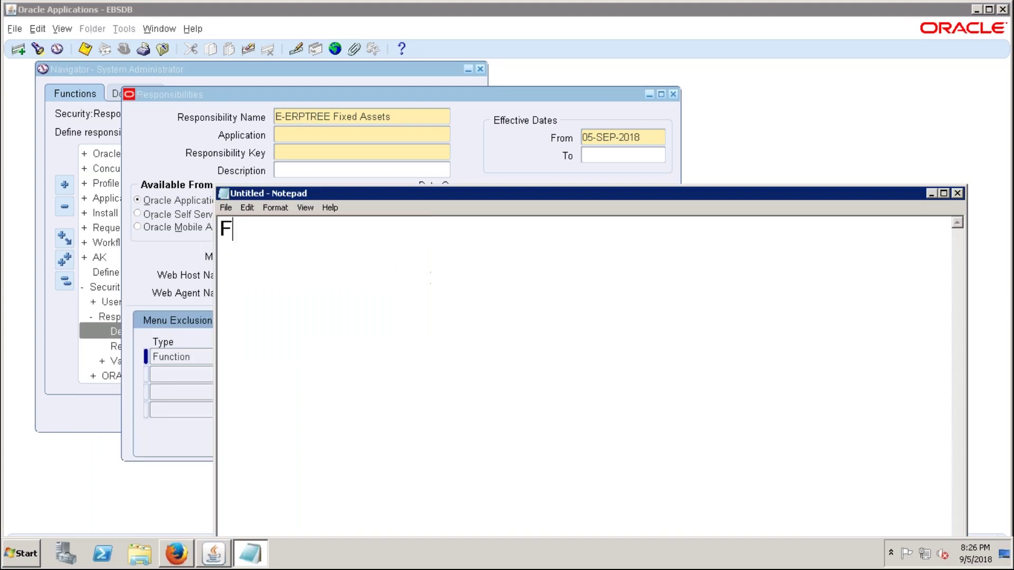
type("IXED ASSETS")
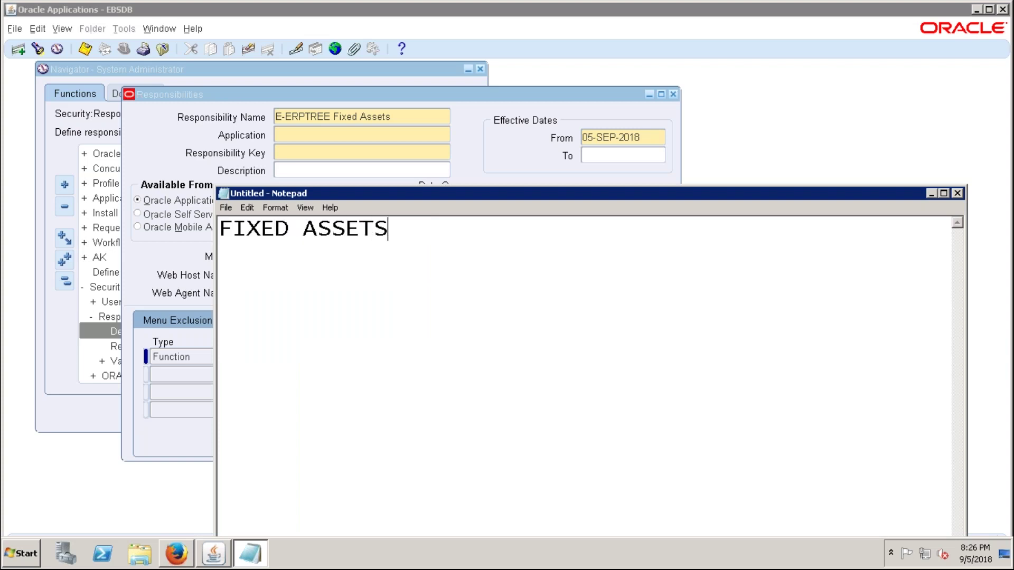
key("Return")
key("Return")
type("Fix")
type("ed ")
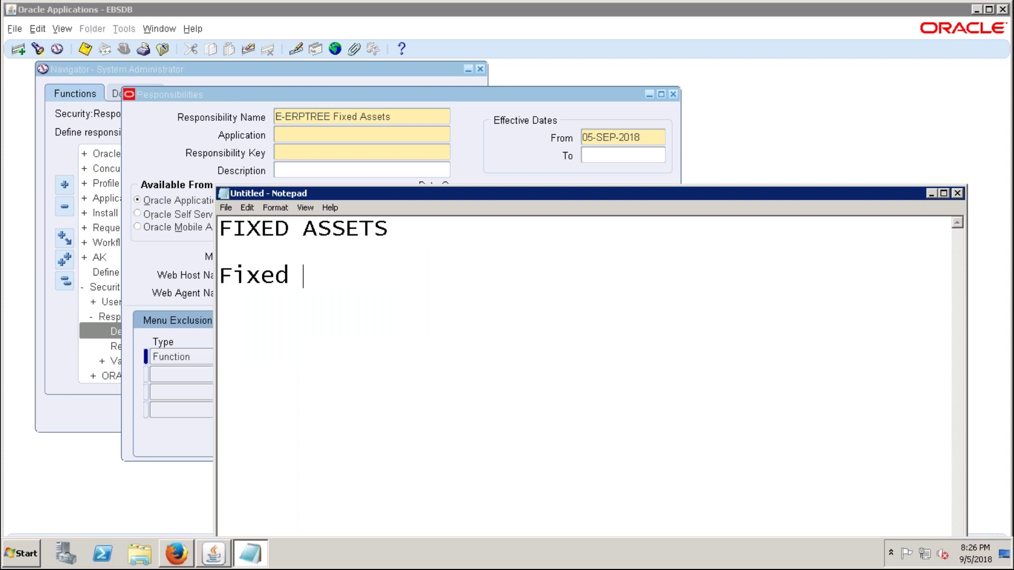
type("Assets")
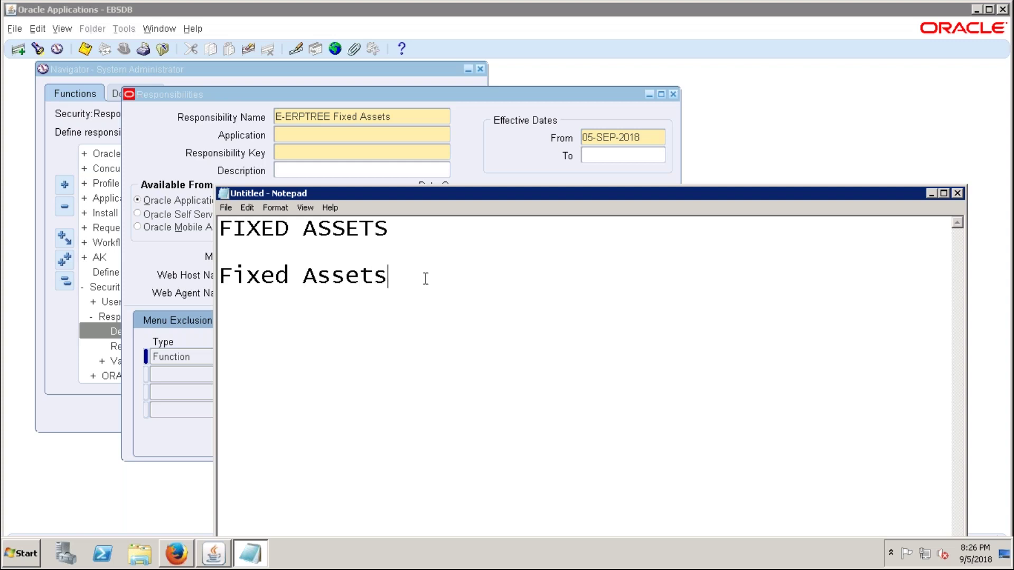
- Select the whole 'FIXED ASSETS' line in Notepad to compare the spellings
left_click_drag(389, 231, 210, 231)
left_click_drag(389, 230, 203, 229)
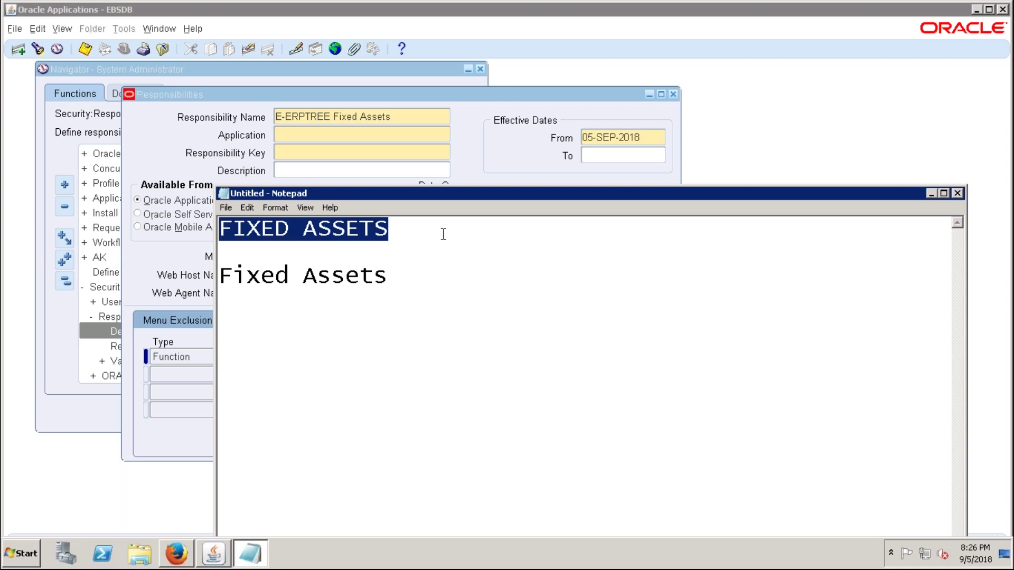
left_click_drag(422, 226, 214, 229)
left_click(408, 235)
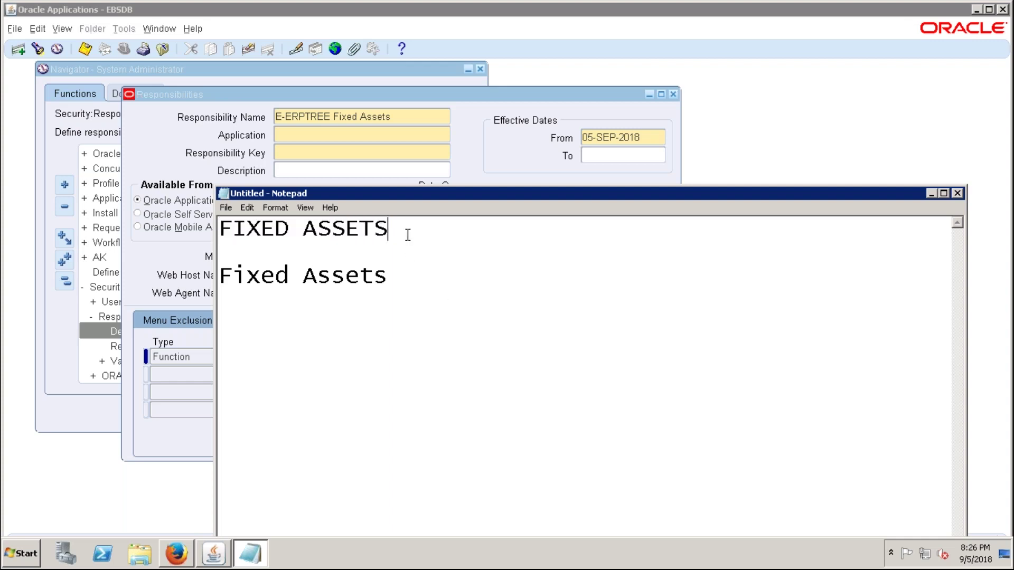
left_click_drag(403, 232, 203, 229)
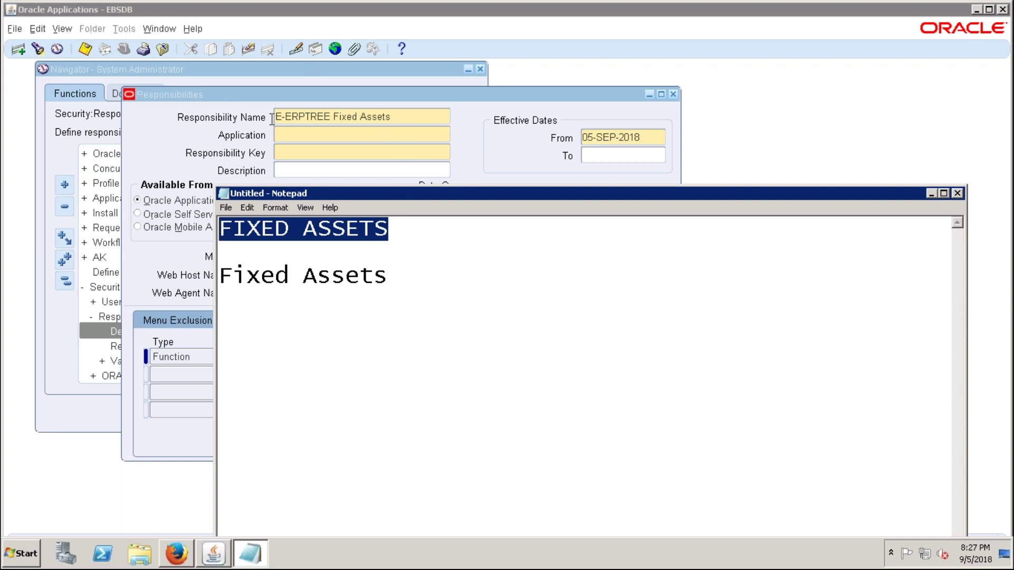
left_click(327, 117)
- Add a lowercase 'fixed assets' line to the Notepad note and return to the Responsibilities form
left_click(406, 278)
key("Return")
key("Return")
type("f")
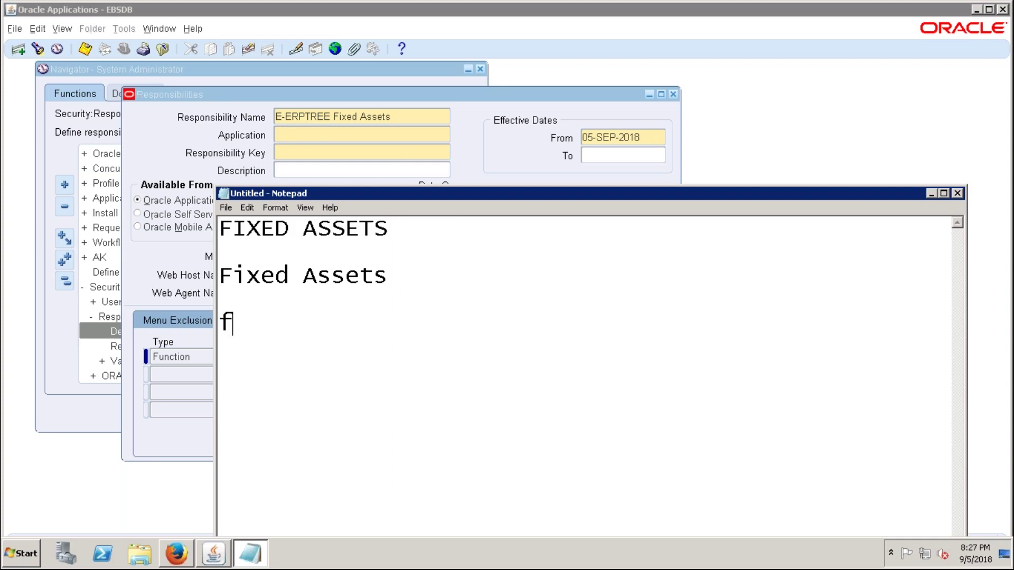
type("ixed a")
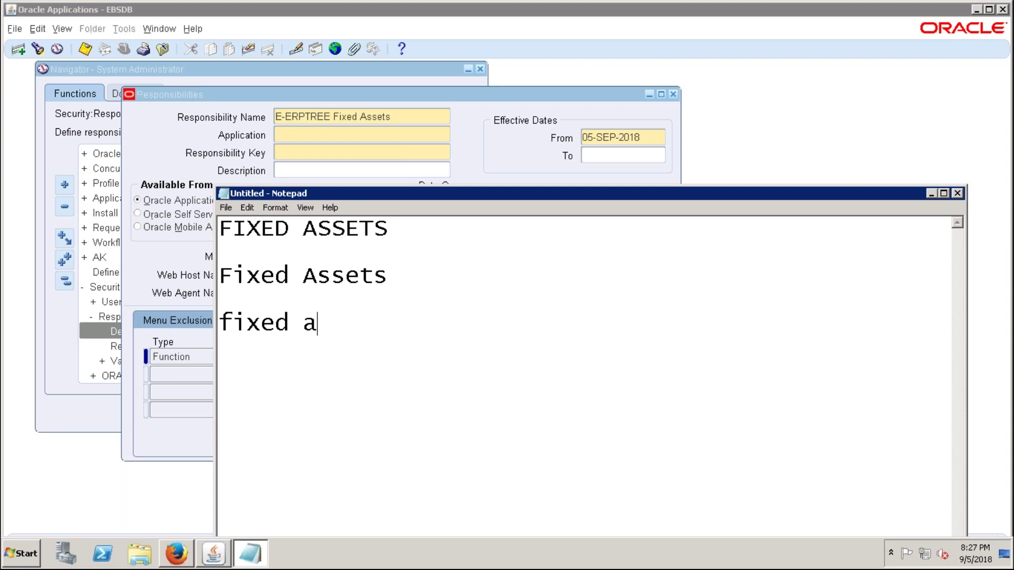
type("ssets")
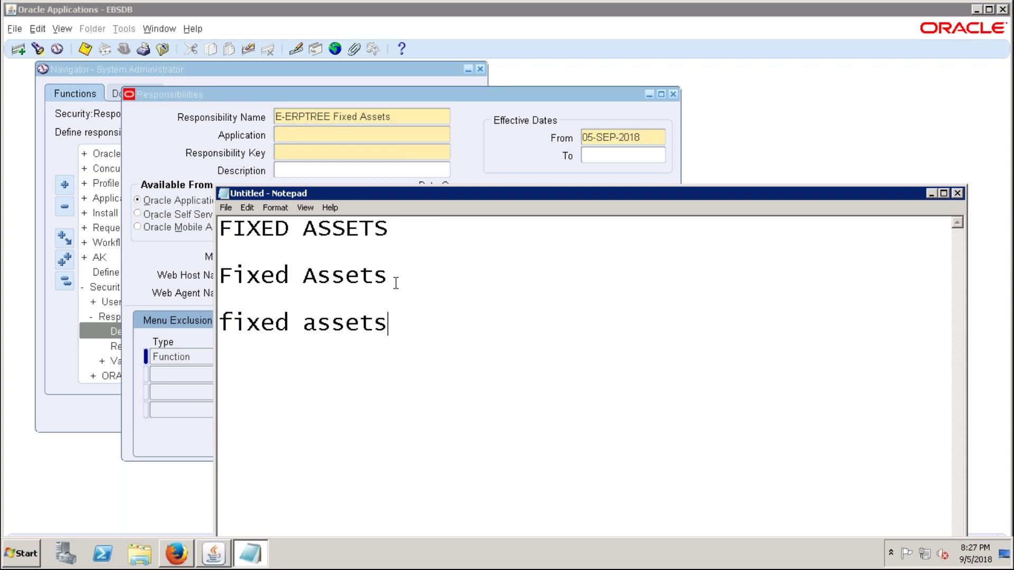
left_click_drag(398, 330, 230, 365)
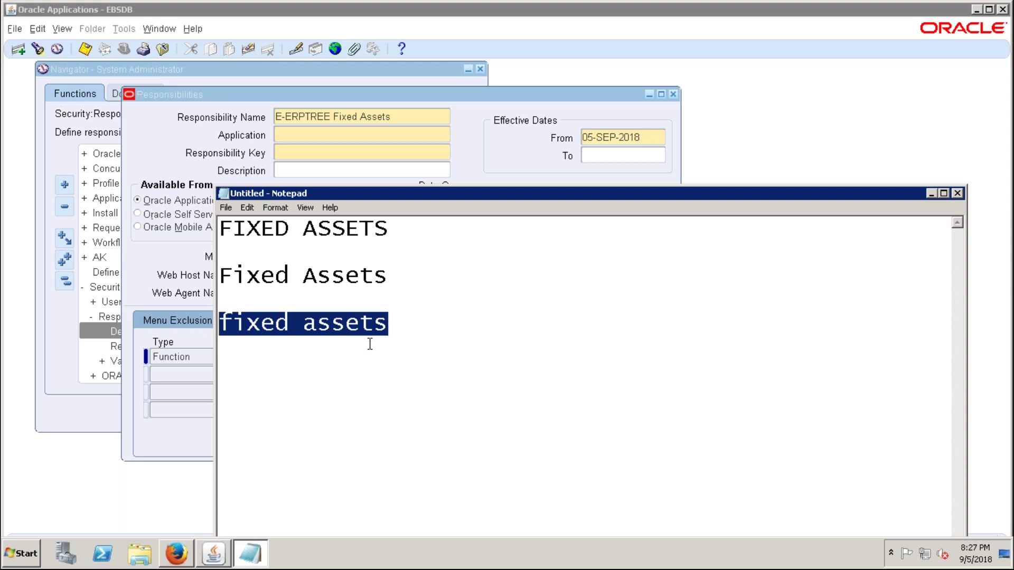
left_click_drag(410, 232, 193, 232)
left_click(400, 280)
left_click(498, 169)
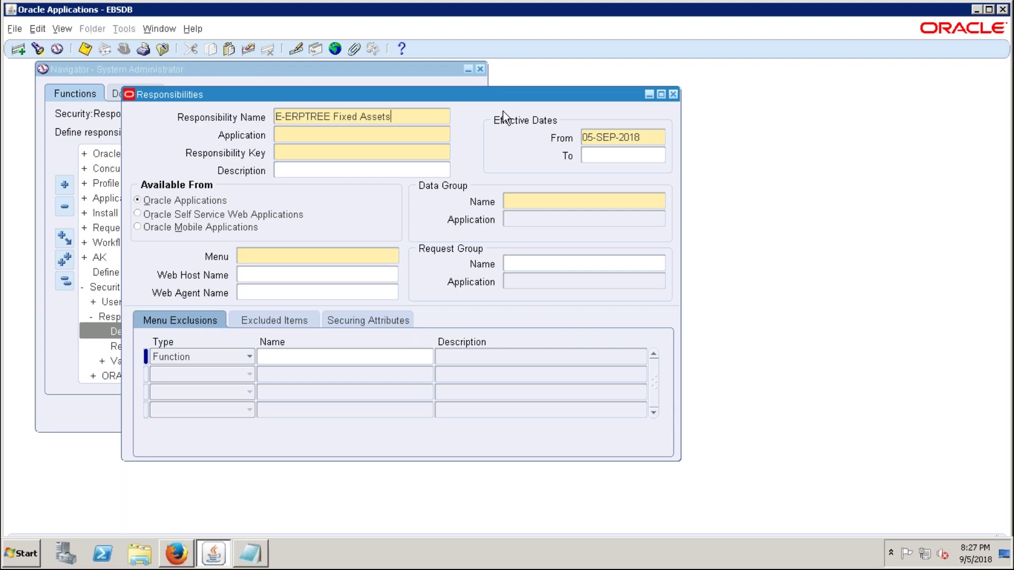
- Complete the name as 'E-ERPTREE Fixed Assets Super User' with application Assets
left_click_drag(499, 93, 511, 90)
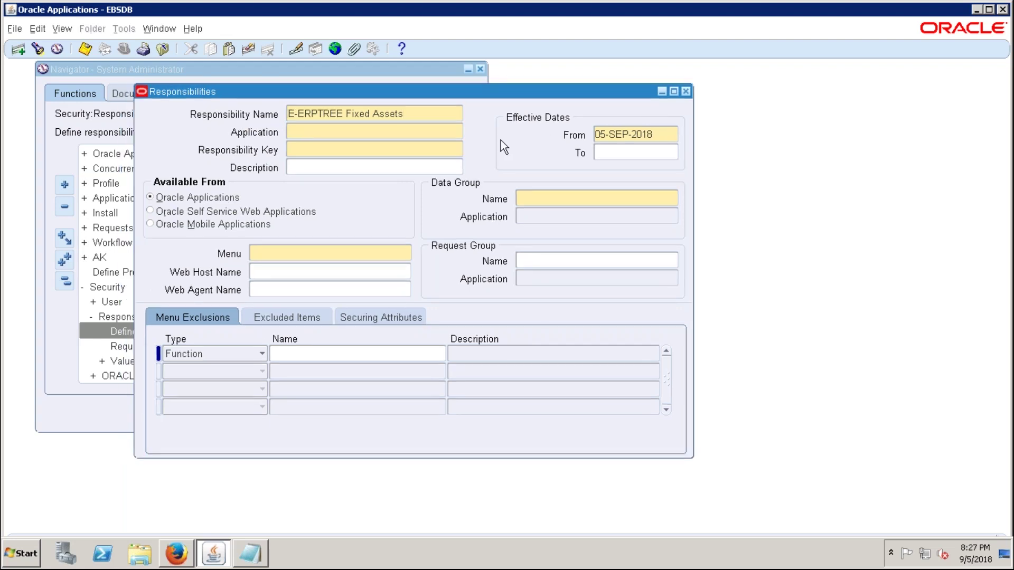
left_click(310, 127)
left_click_drag(436, 113, 373, 113)
left_click(404, 114)
type("Super User")
key("Tab")
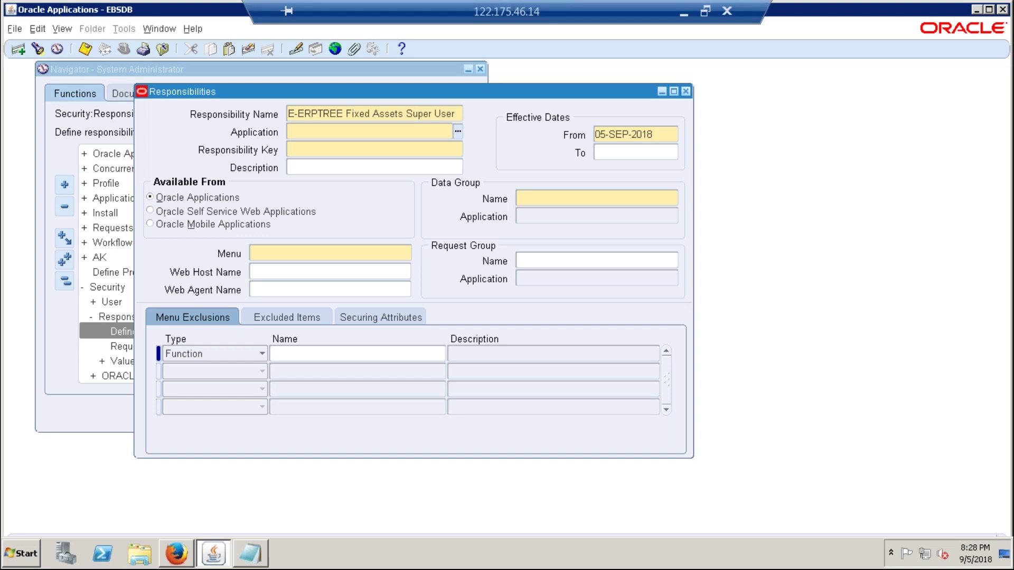
type("Assets")
key("Tab")
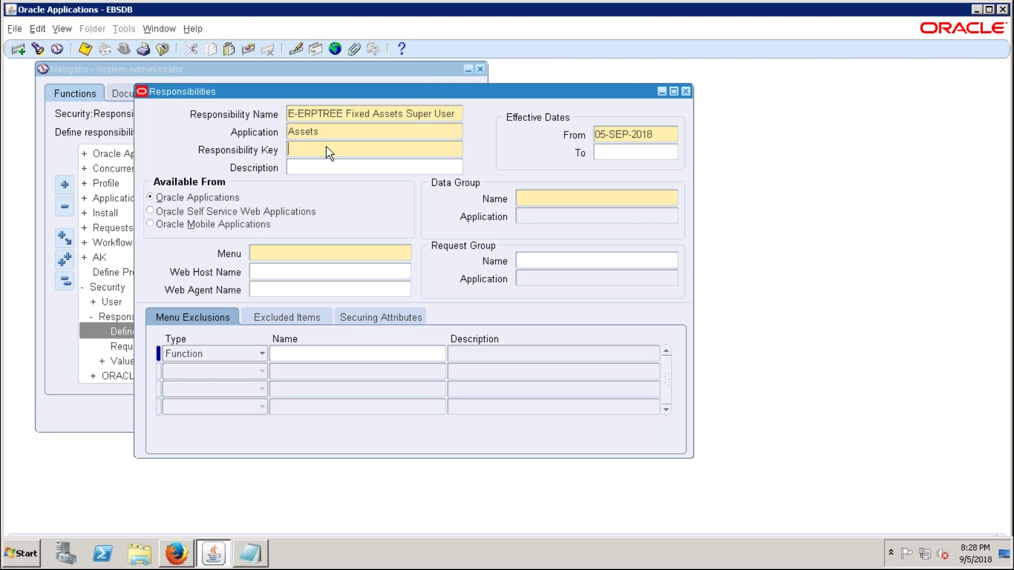
- Enter key E-ERPTREE_FA and data group Standard for Assets, and begin the menu with FA_M
type("E-ERPTREE_FA")
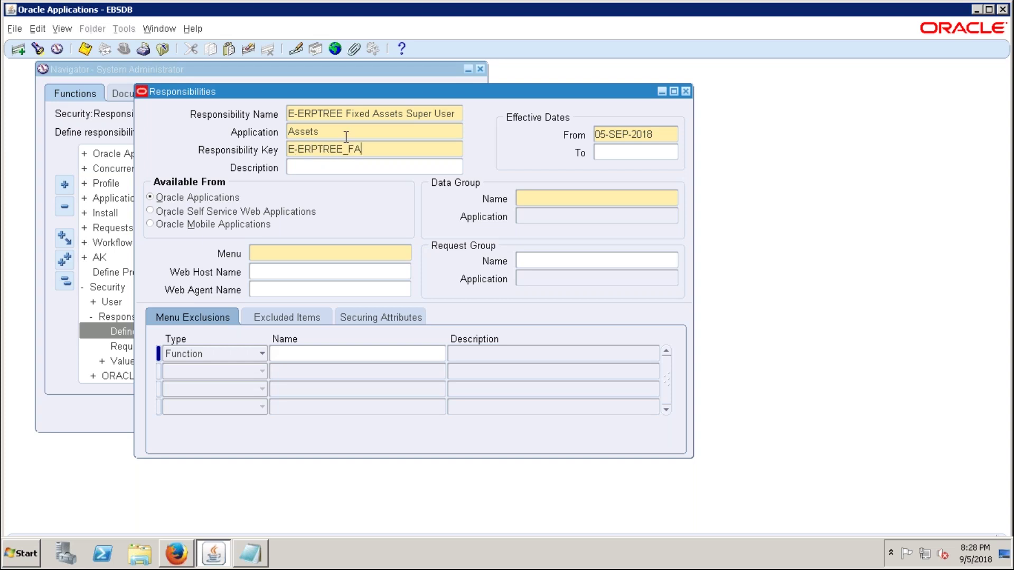
left_click(551, 203)
type("STAN")
key("Tab")
type("ASSETS")
key("Tab")
type("FA")
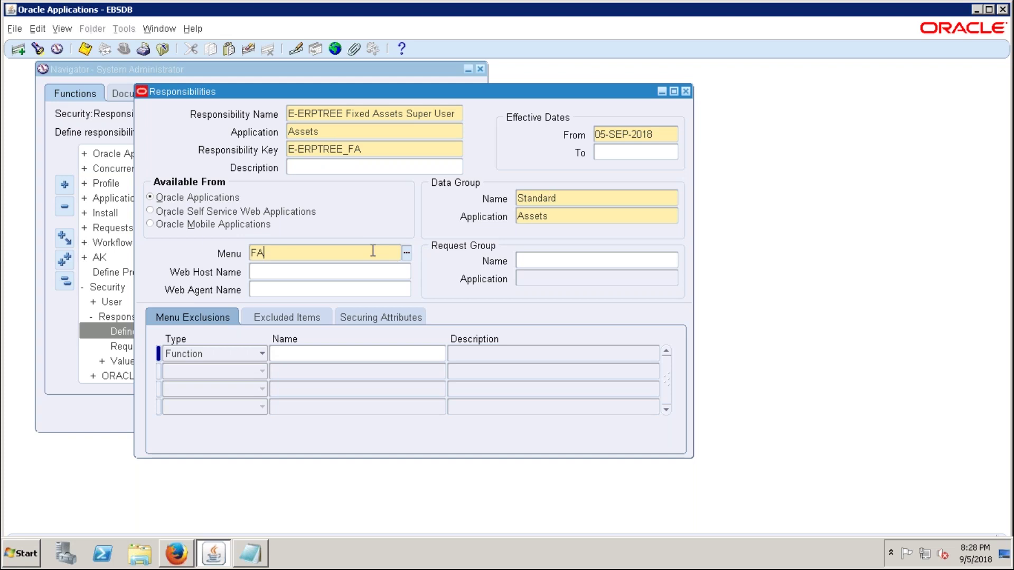
type("_M")
- Pick FA_MAIN as the menu and All Reports for Assets as the request group
key("Tab")
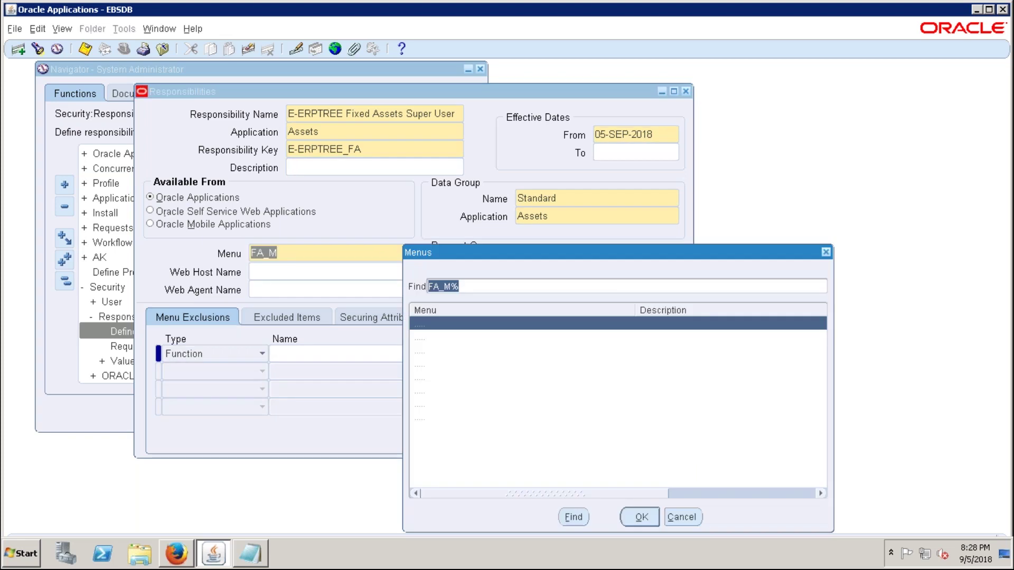
left_click(631, 516)
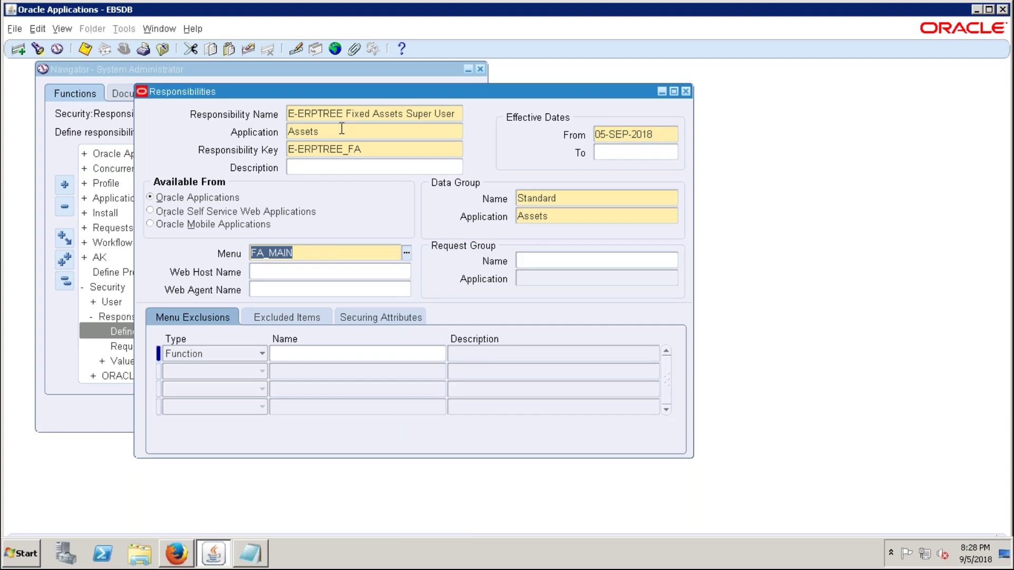
left_click(562, 262)
type("All reports")
key("Tab")
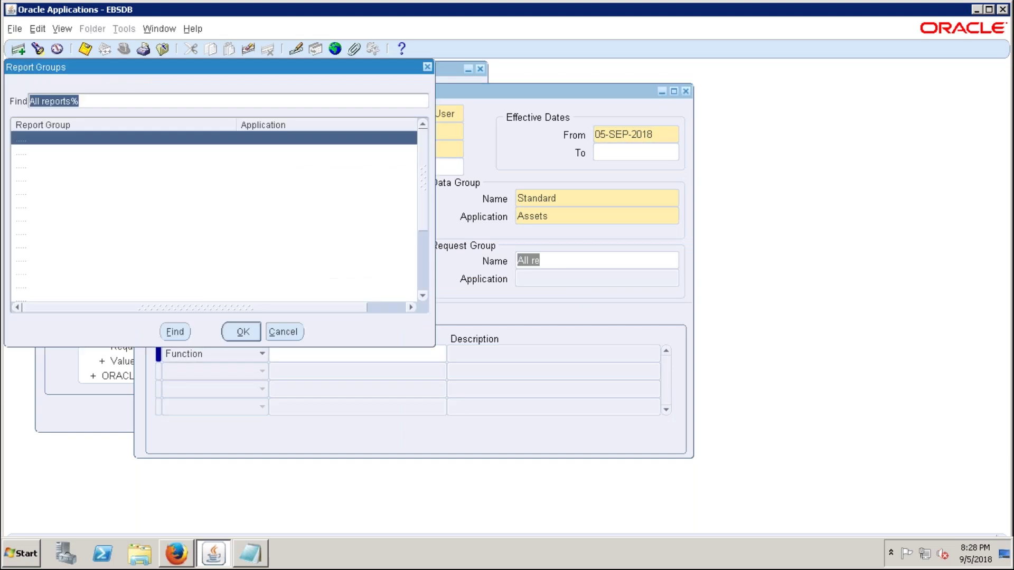
left_click(249, 153)
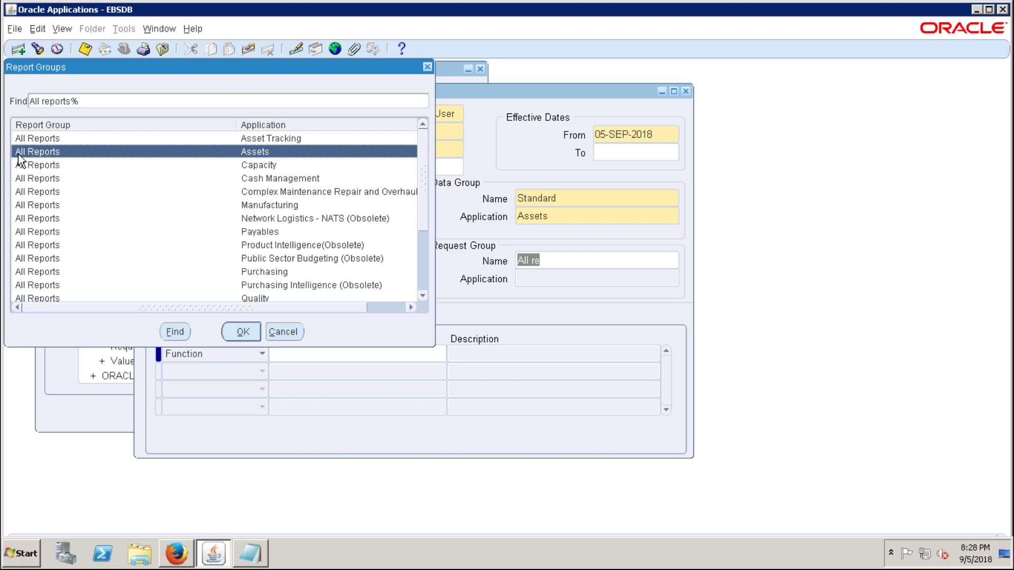
left_click(242, 333)
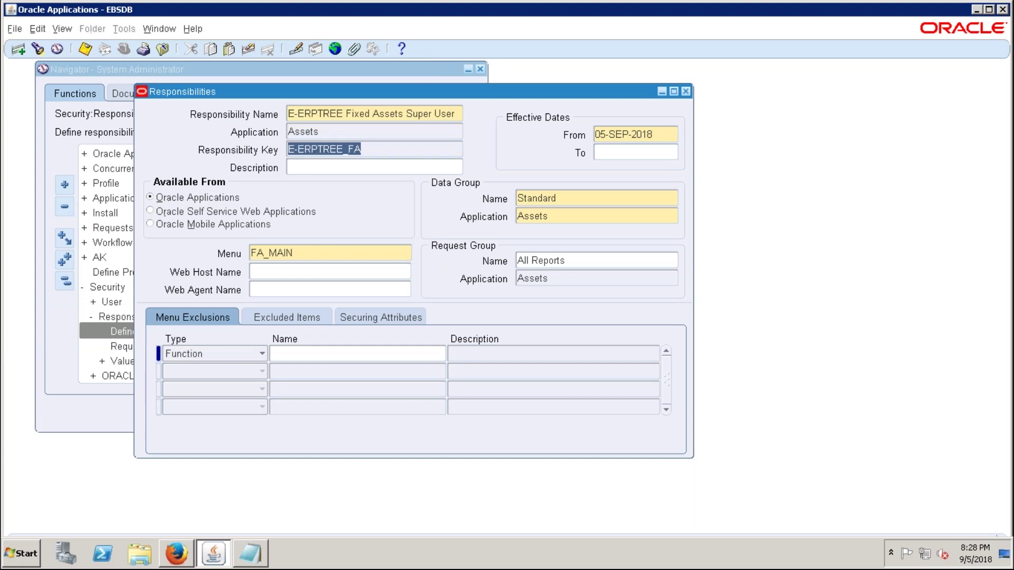
mouse_move(753, 5)
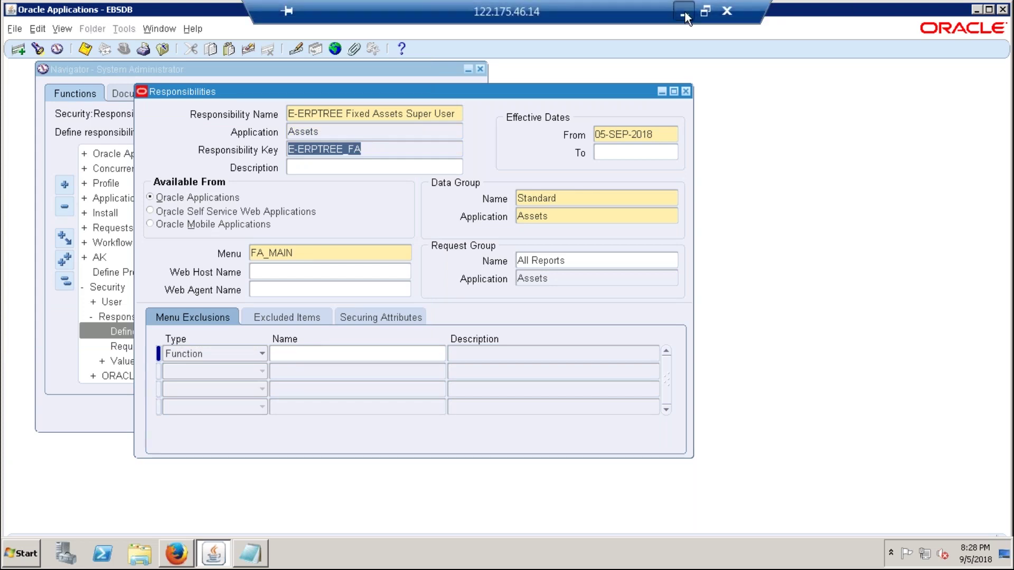
left_click(685, 10)
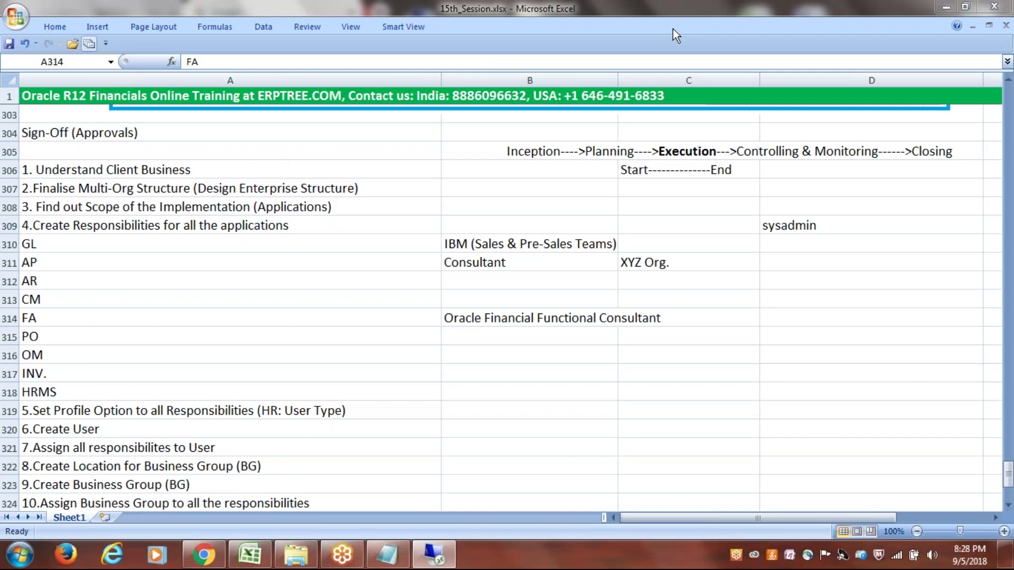
- Check the PO row in the checklist and start a new responsibility record
key("Down")
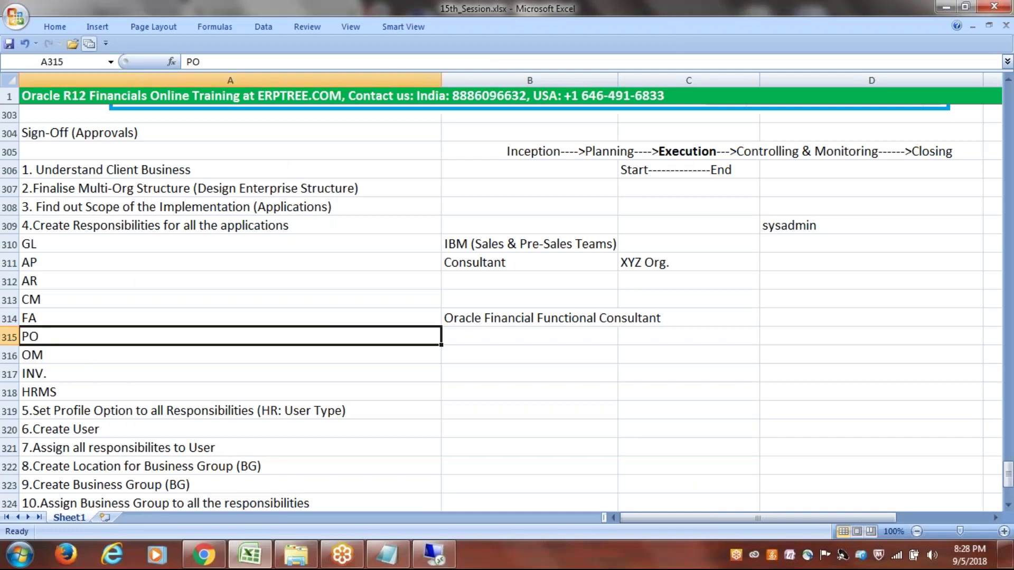
key("alt+Tab")
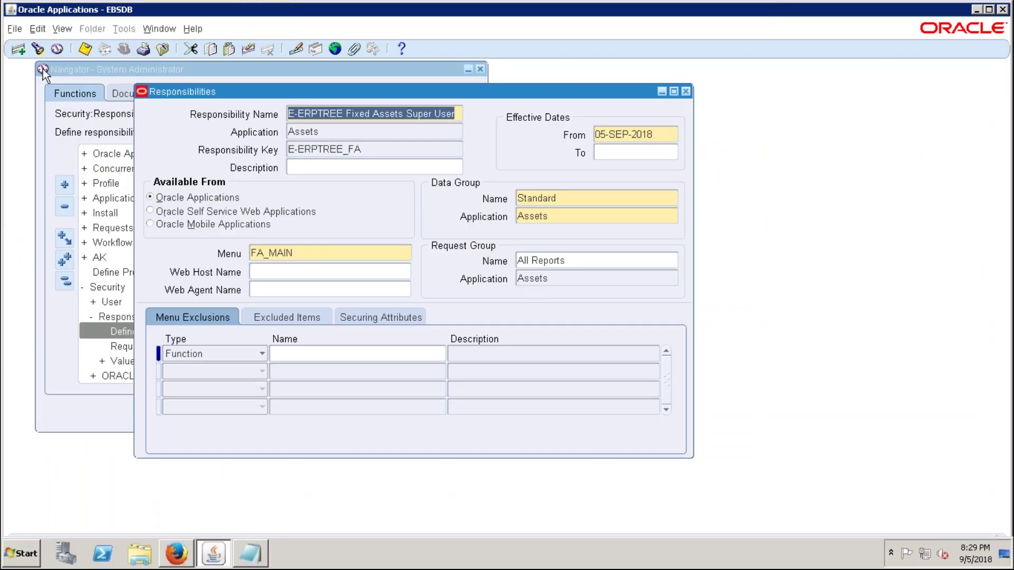
key("F6")
- Enter name 'E-ERPTREE Purchasing Super User', application Purchasing and key E-ERPTREE_PO
type("E")
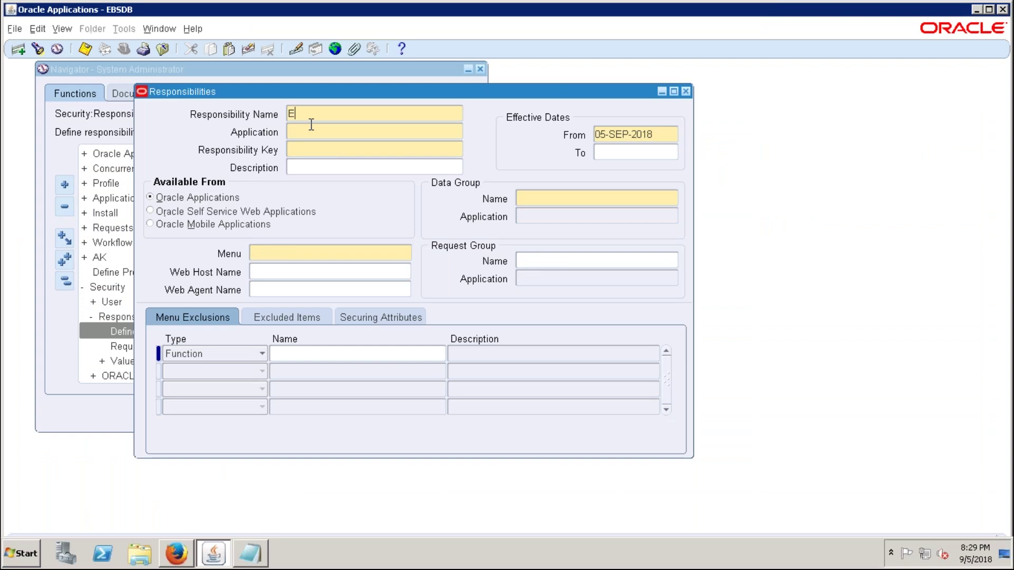
type("-ERPTREE Purchasing")
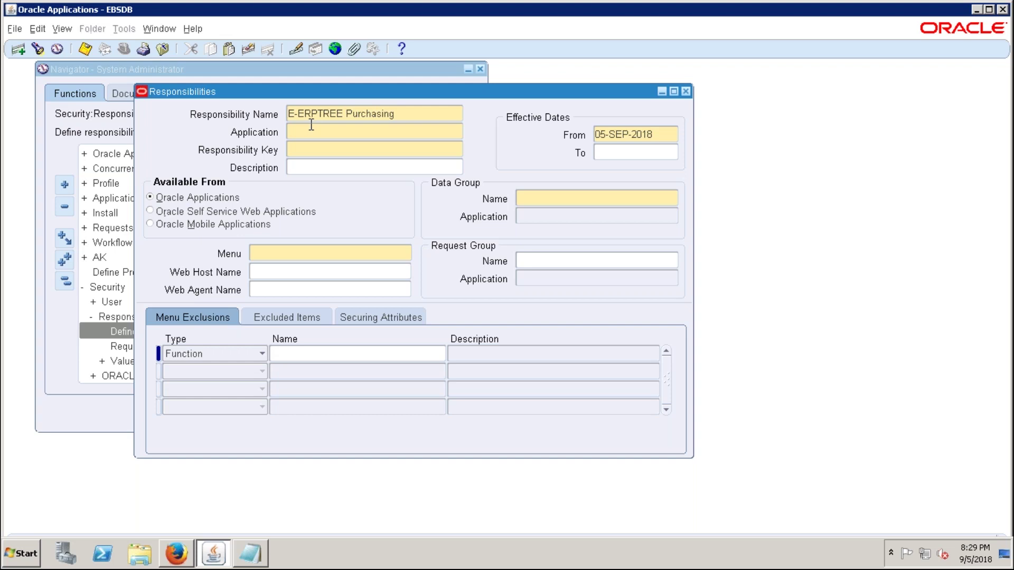
type(" Super User")
key("Tab")
type("pur")
key("Tab")
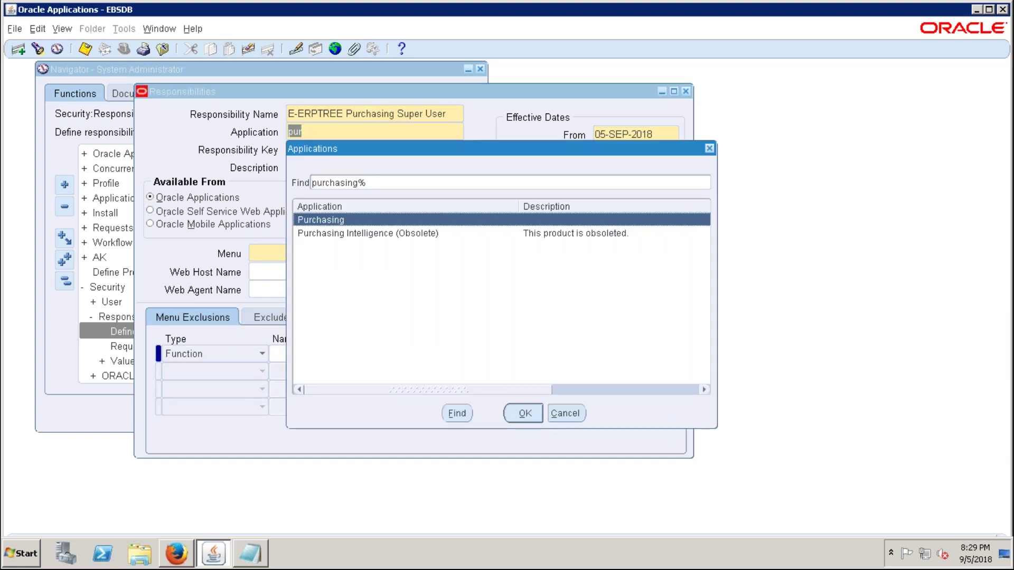
key("Return")
type("E")
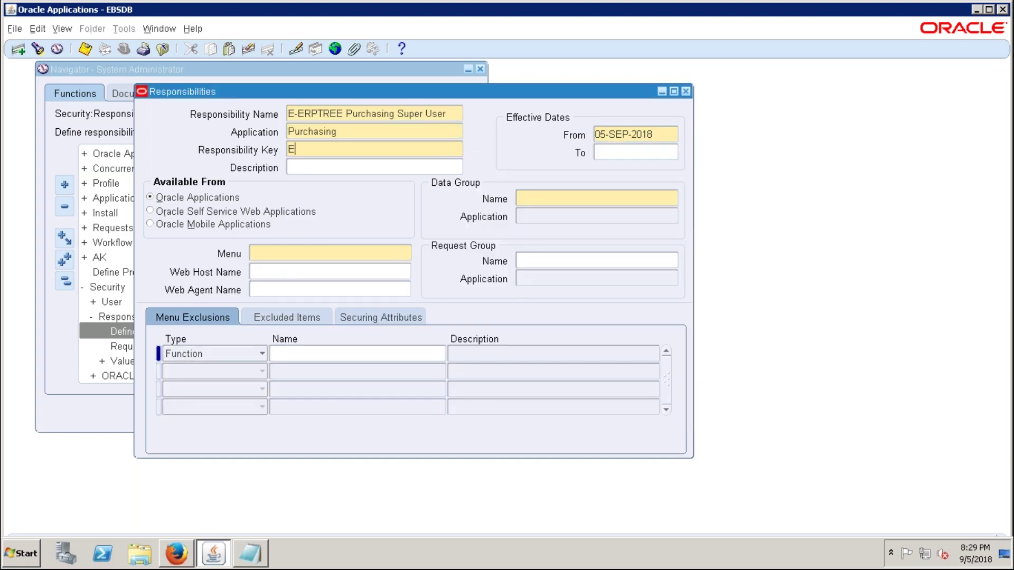
type("-ERPTREE_PO")
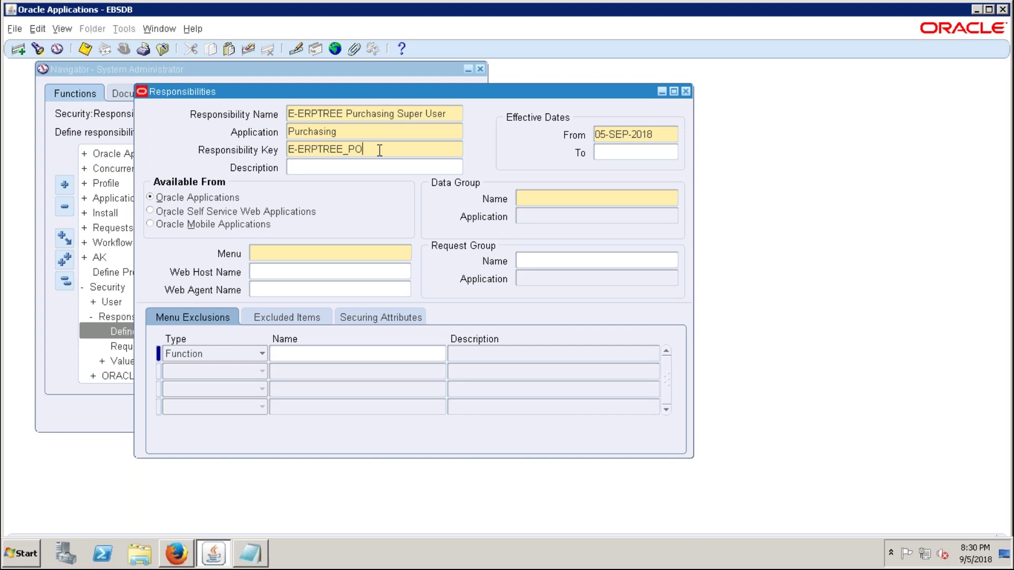
- Highlight the PO suffix of the responsibility key for review
double_click(351, 149)
left_click(369, 149)
double_click(375, 150)
left_click(375, 149)
double_click(375, 149)
- Set the data group to Standard with the Purchasing application
left_click(549, 200)
type("st")
key("Tab")
type("PUR")
key("Tab")
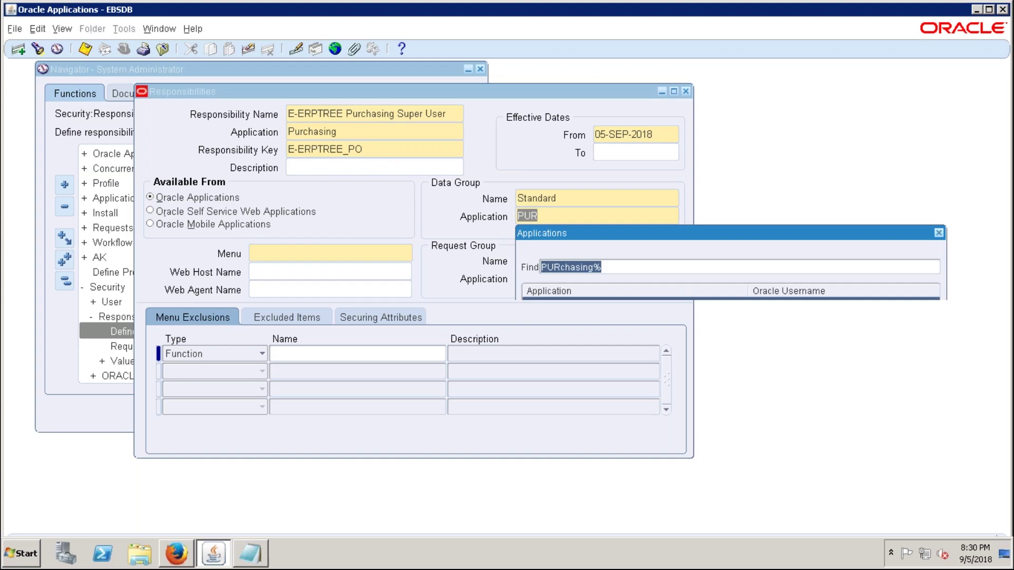
key("Return")
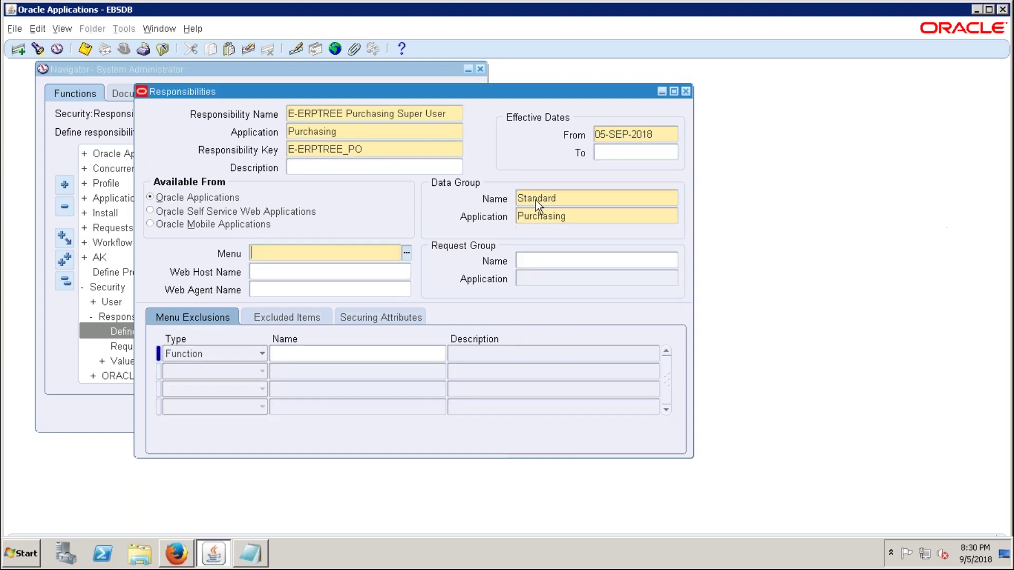
- Browse the Menus list for Purchas without choosing, then enter PO S as the menu search
type("Purchas")
key("Tab")
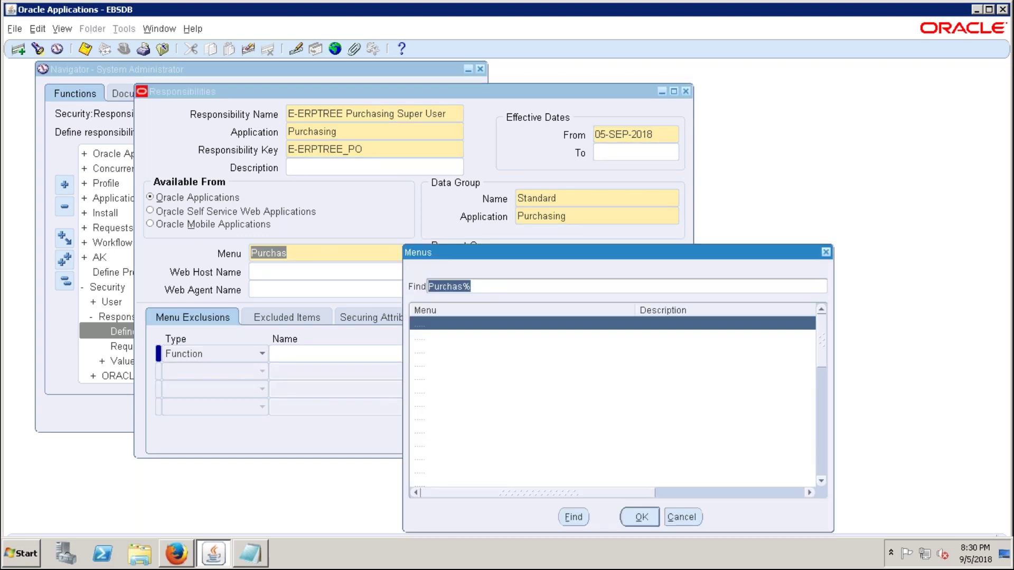
left_click_drag(645, 256, 611, 160)
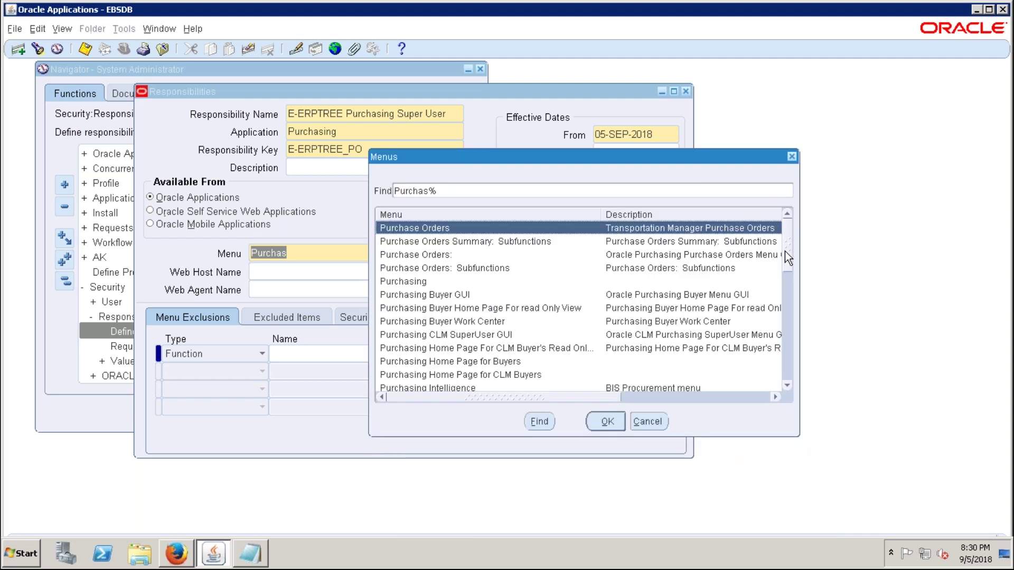
left_click_drag(787, 257, 788, 330)
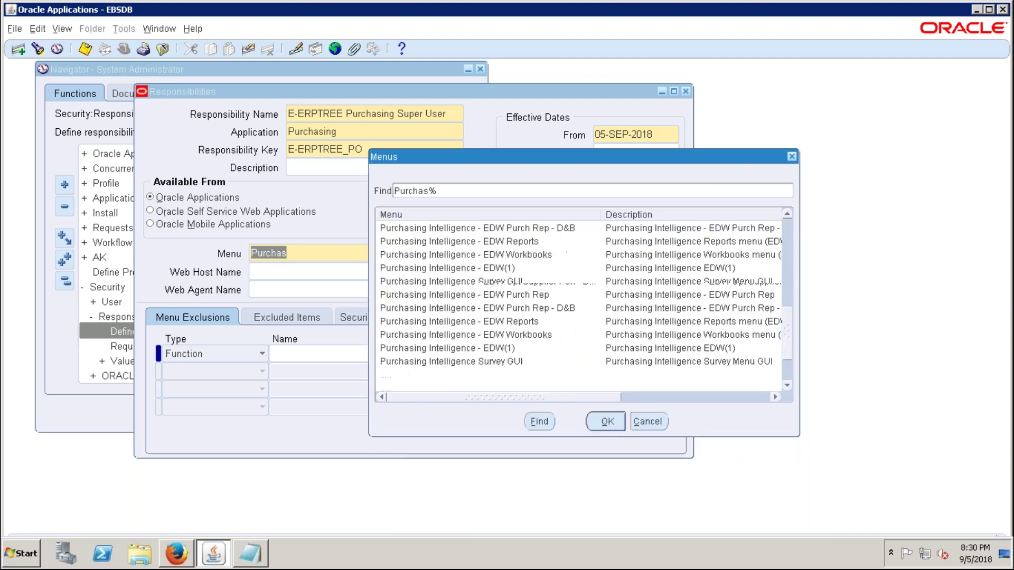
scroll(724, 361, "down", 4)
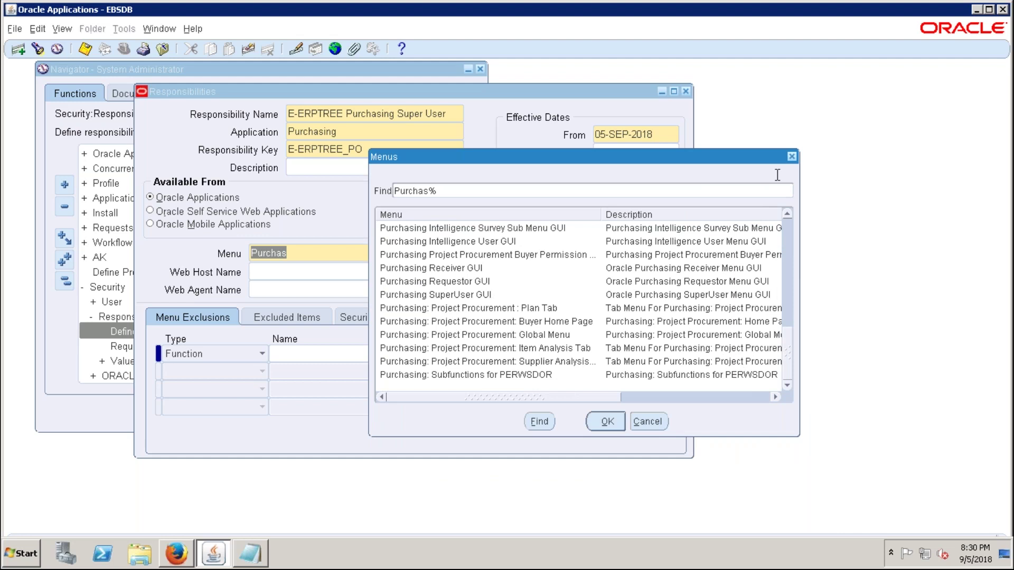
left_click(791, 157)
type("P")
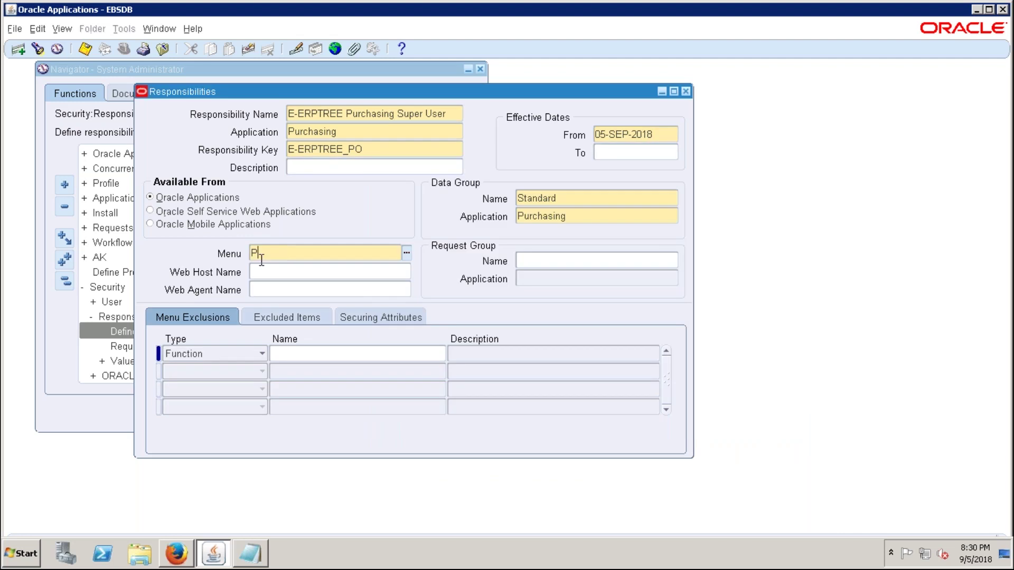
type("O S")
- Search menus with Pu%Sup% and set the menu to Purchasing SuperUser GUI
key("Tab")
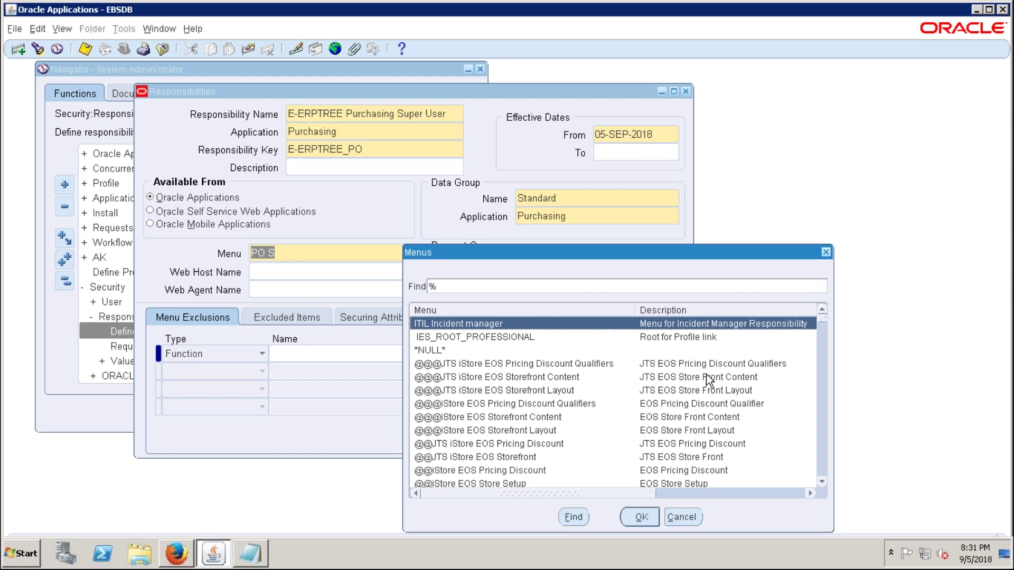
left_click(826, 252)
type("PU")
key("BackSpace")
type("u%S")
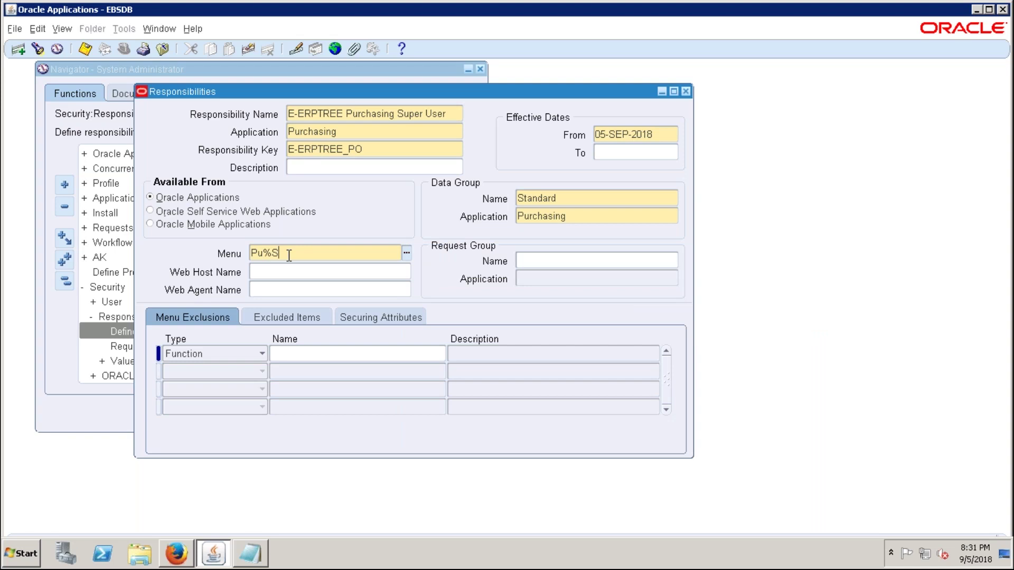
type("up%")
key("Tab")
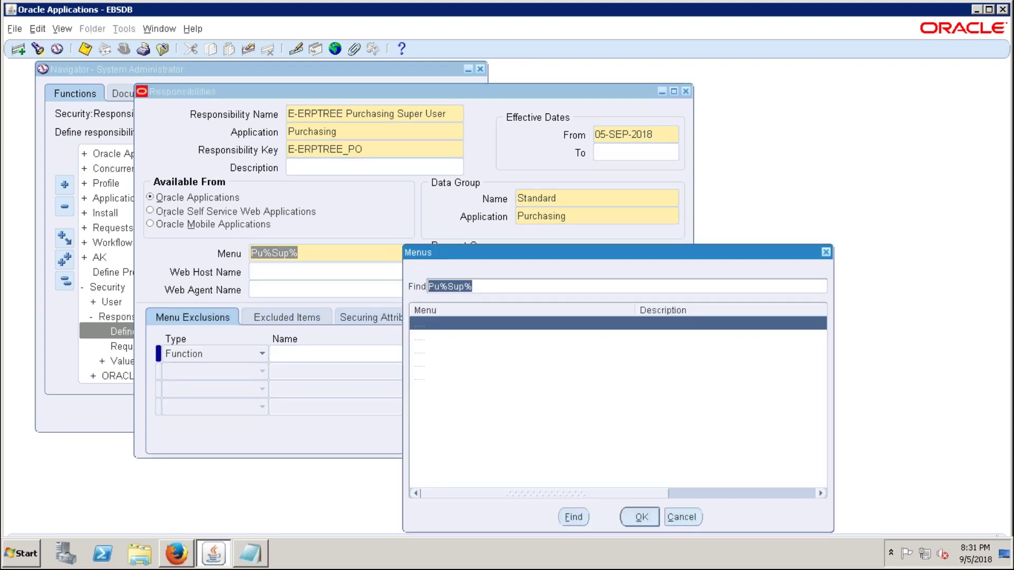
left_click(482, 364)
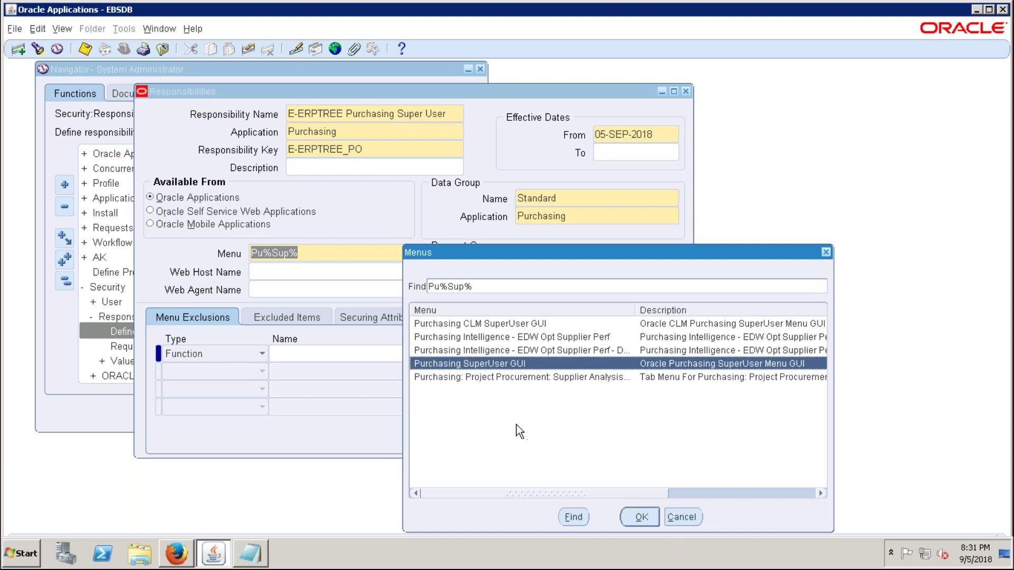
left_click(638, 516)
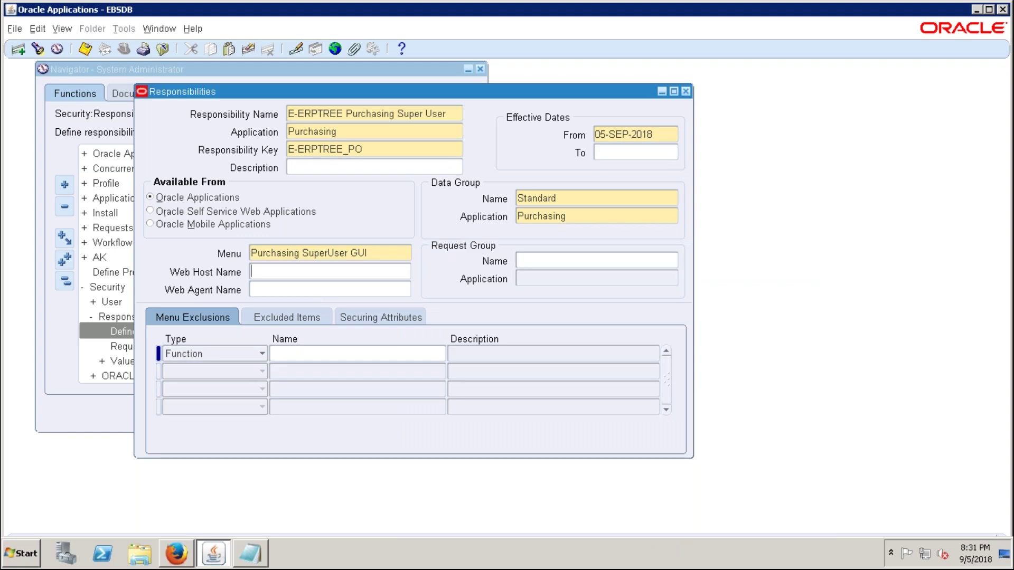
- Set the request group to All Reports for the Purchasing application via an All re search
left_click(558, 260)
type("a")
key("BackSpace")
type("All re")
key("Tab")
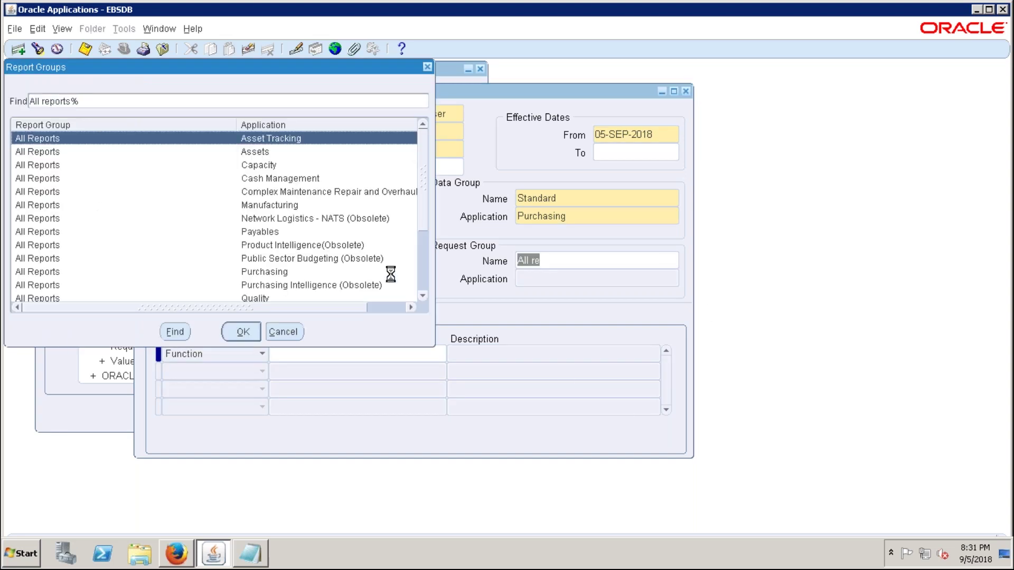
left_click(269, 274)
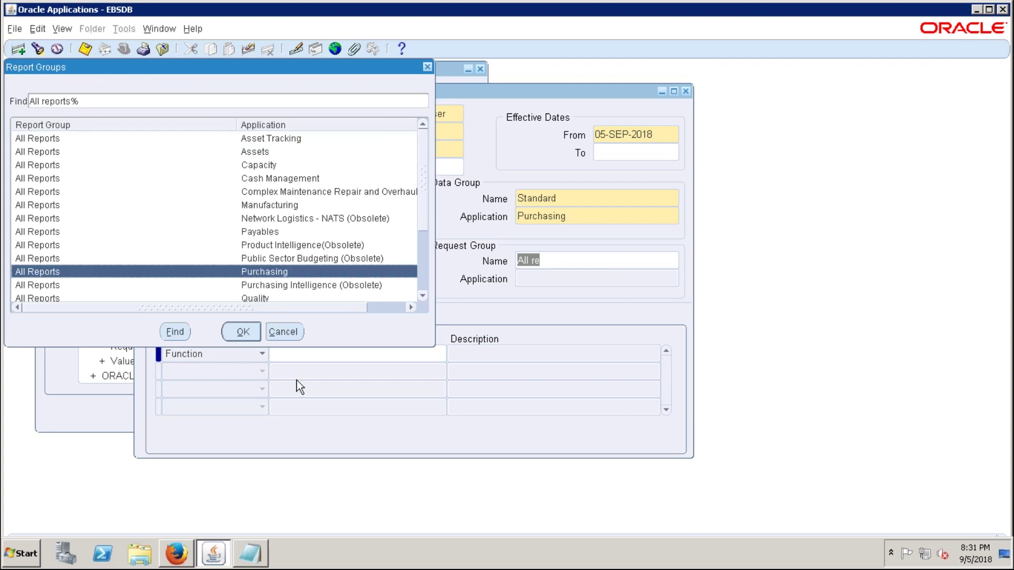
left_click(253, 334)
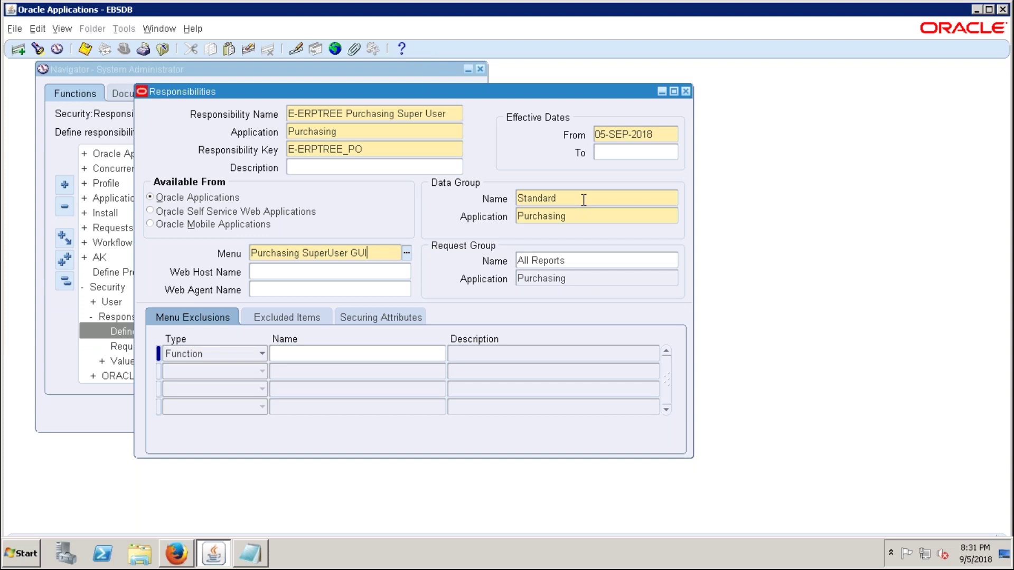
- Reposition the Responsibilities window and move to the description field
left_click_drag(209, 94, 261, 100)
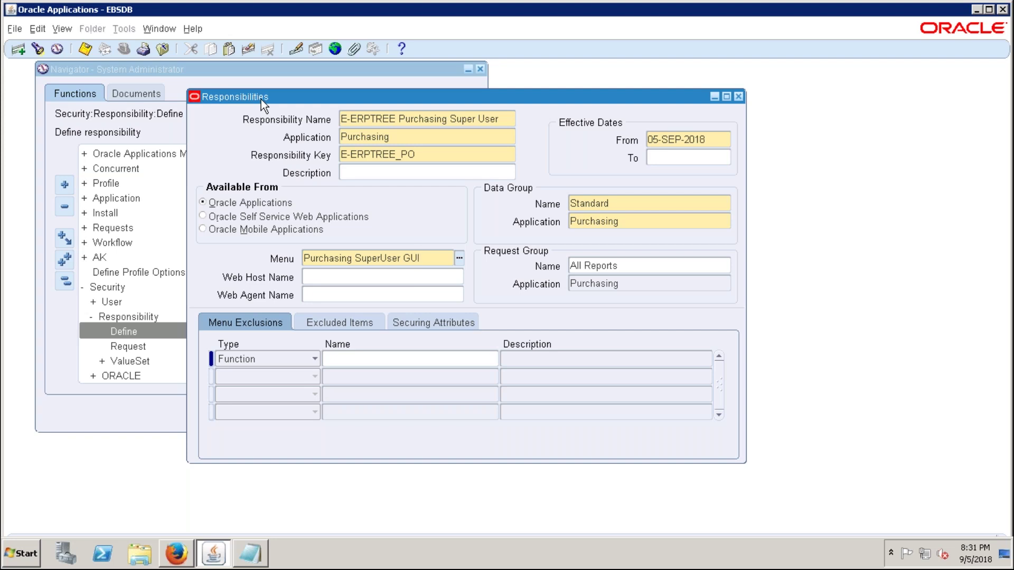
left_click(409, 174)
left_click_drag(409, 96, 413, 85)
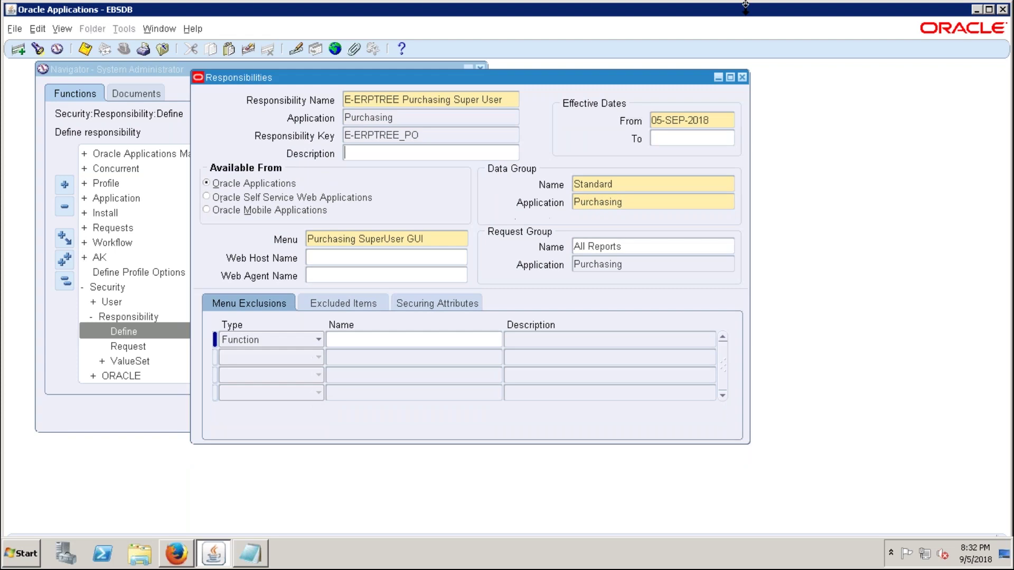
- Check the Excel checklist, move down to the OM row, and return to Oracle
mouse_move(665, 8)
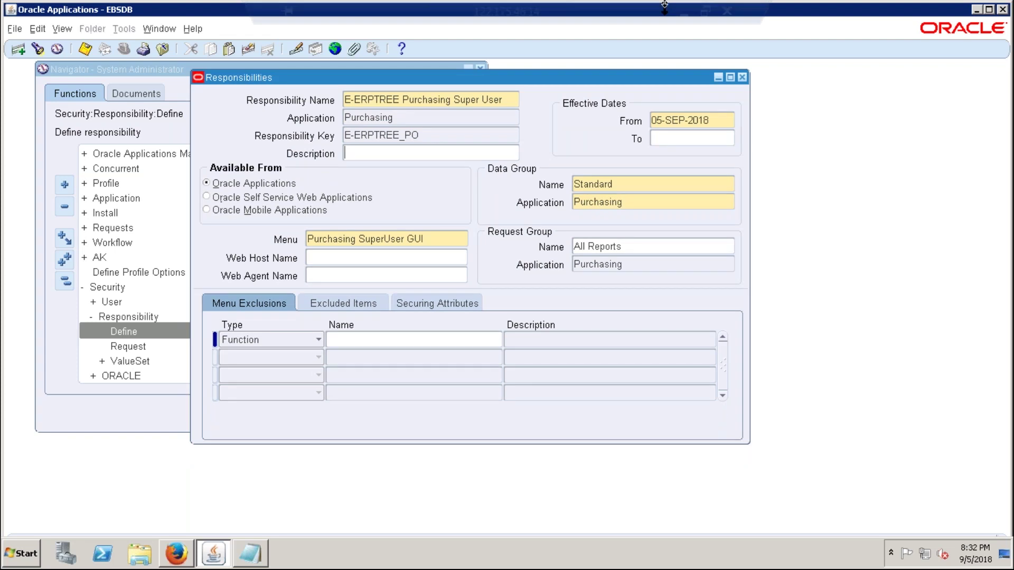
left_click(683, 12)
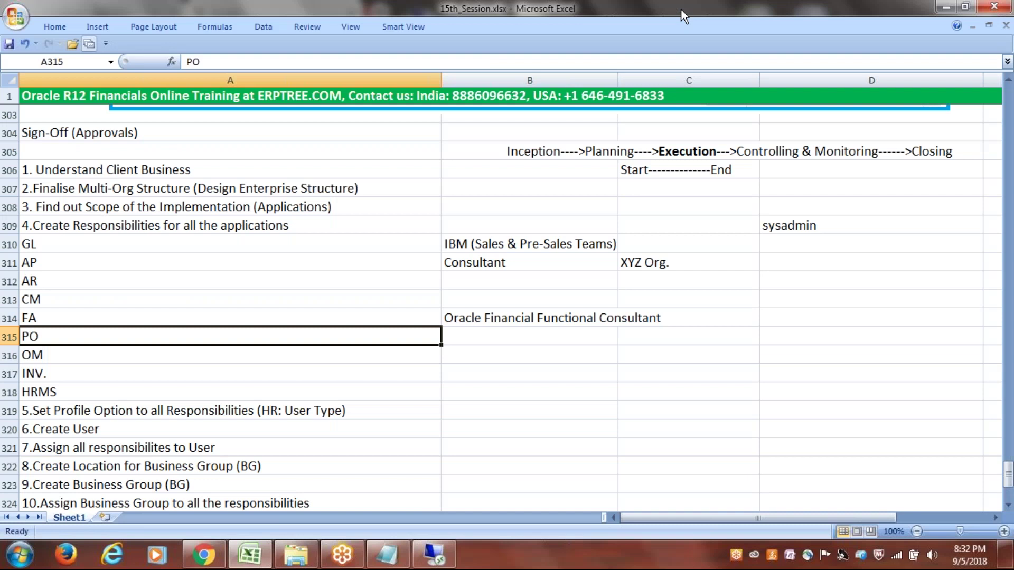
key("Down")
left_click(434, 557)
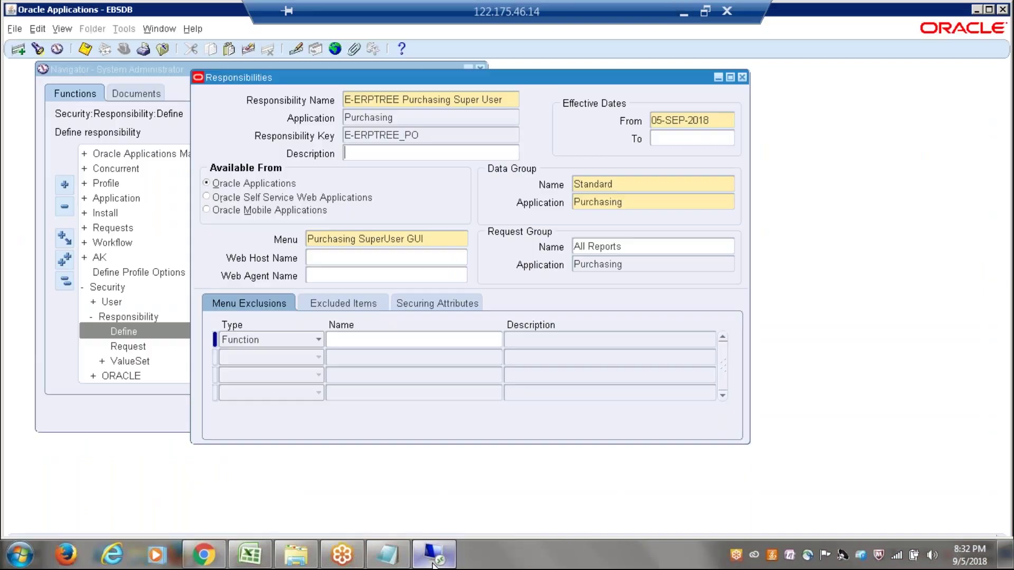
- Create a new responsibility record named E-ERPTREE Order Management Super User
left_click(18, 49)
type("E")
key("BackSpace")
type("E-ERPTREE")
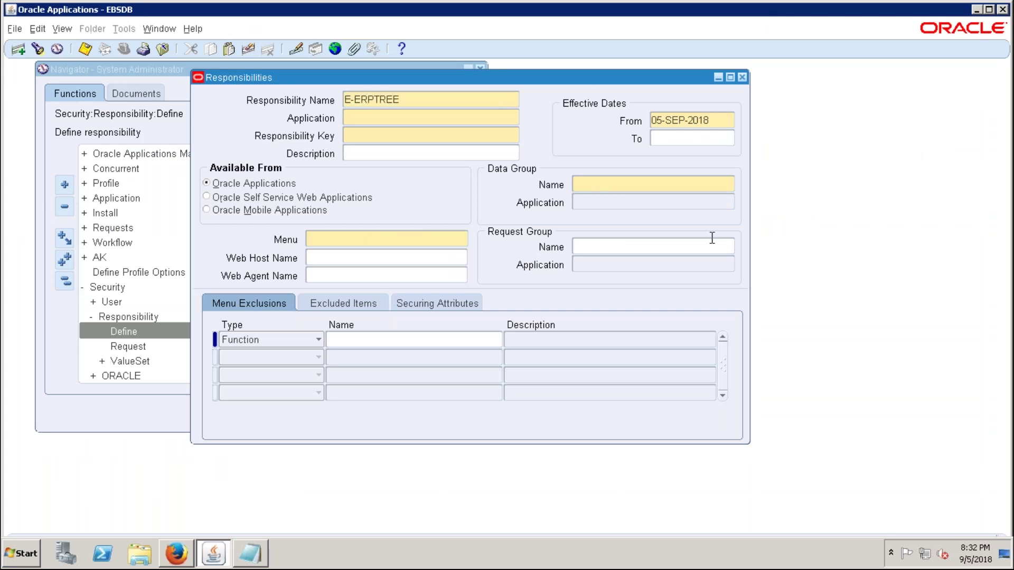
type(" Order Management Super User")
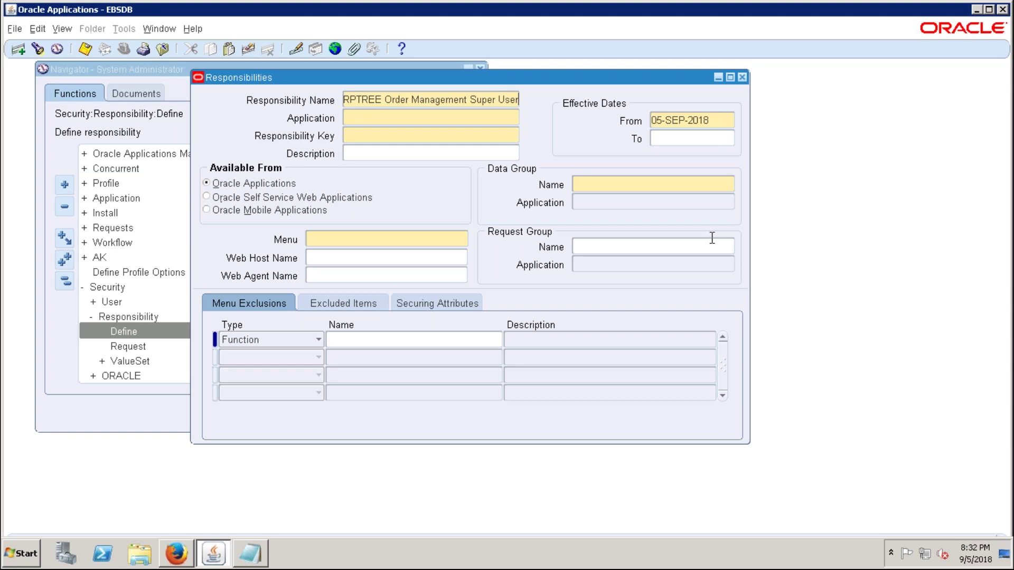
- Enter application Order Management, key E-ERPTREE_OM, and data group Standard for Order Management
key("Tab")
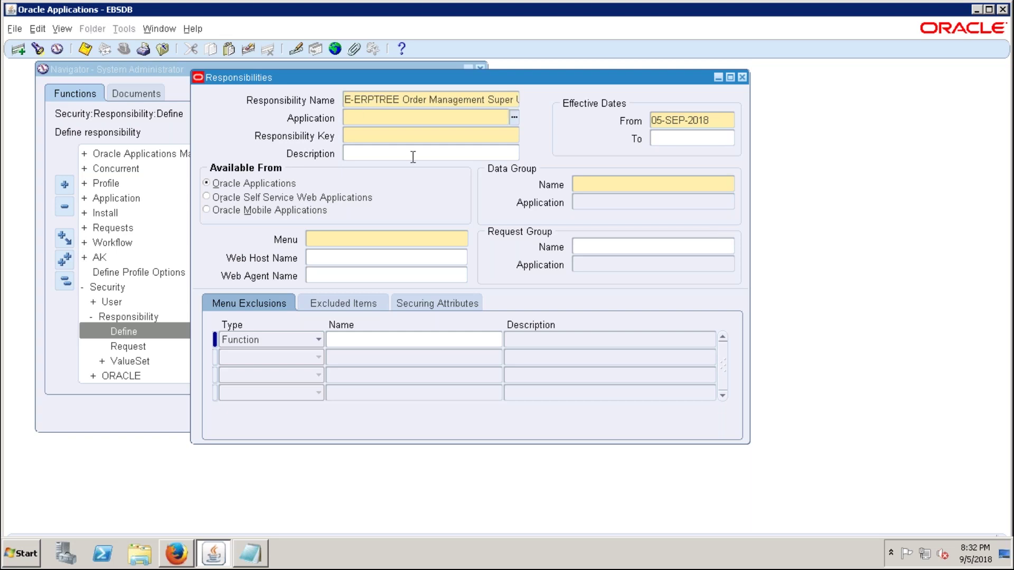
type("order man")
key("Tab")
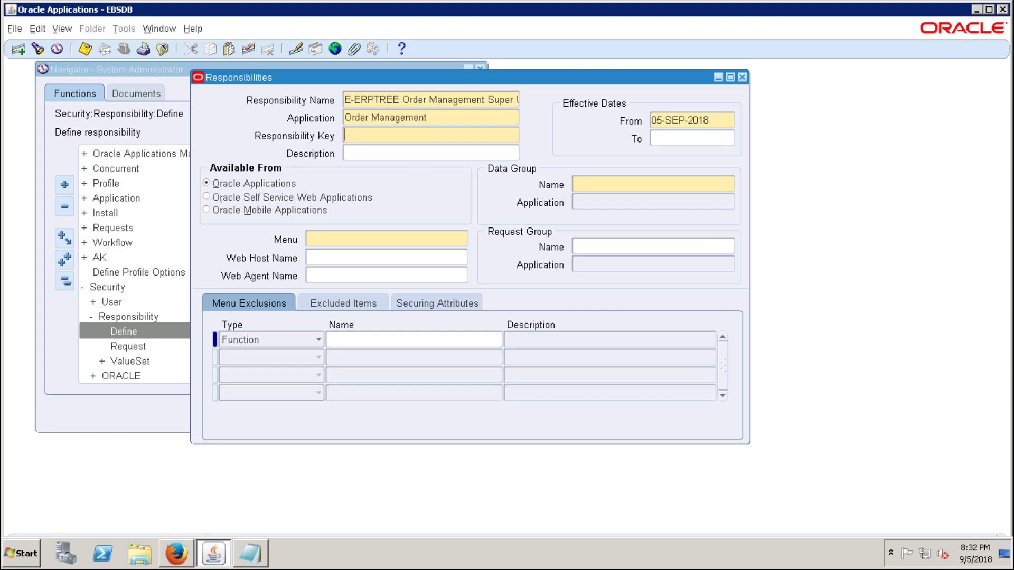
type("E-ERPTREE_OM")
key("Tab")
left_click(634, 184)
type("STAND")
type("RDER")
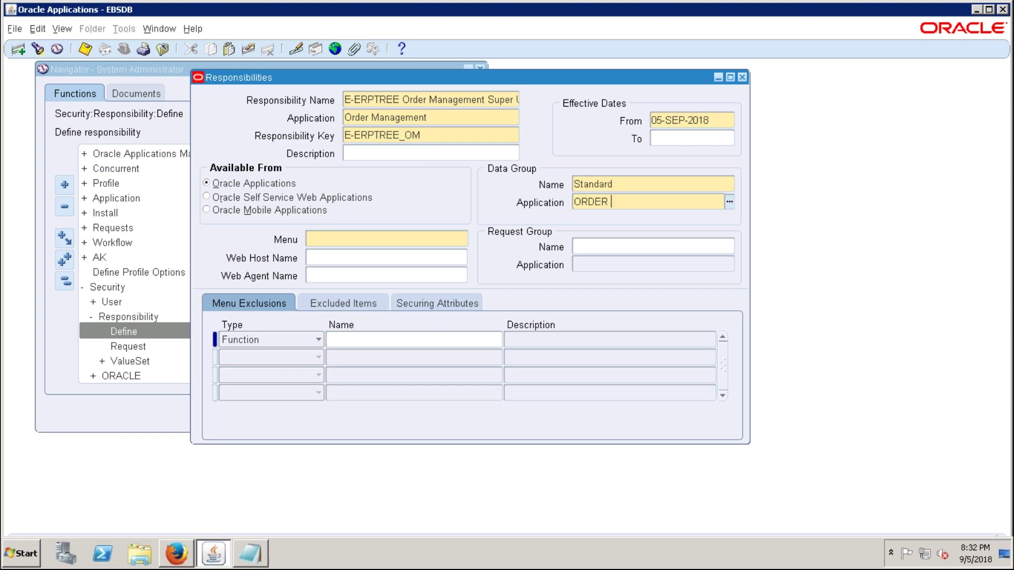
key("Tab")
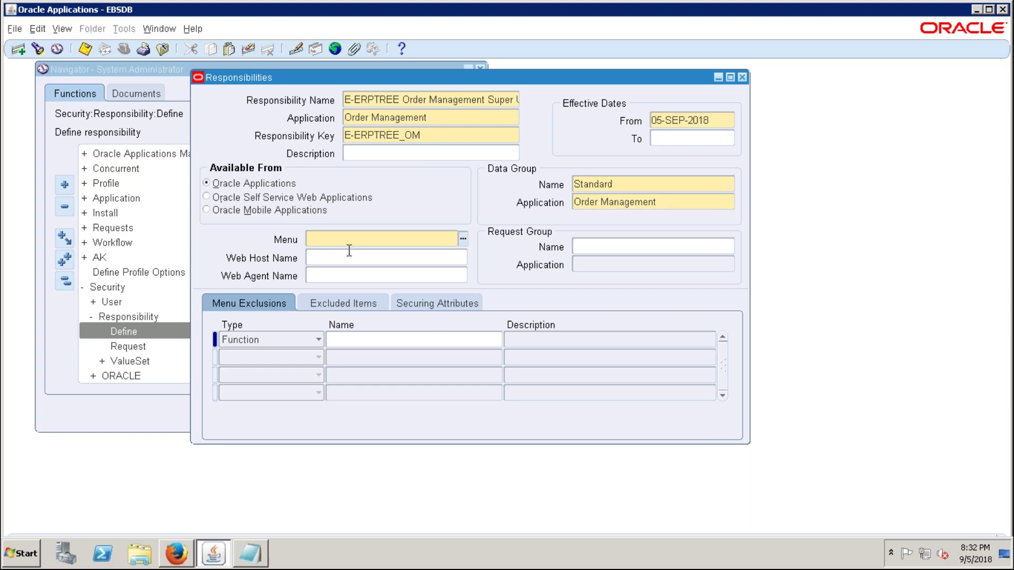
- Set the menu to ADS_OM_SUPERMENU from an ADS_OM lookup
type("ADS_OM")
key("Tab")
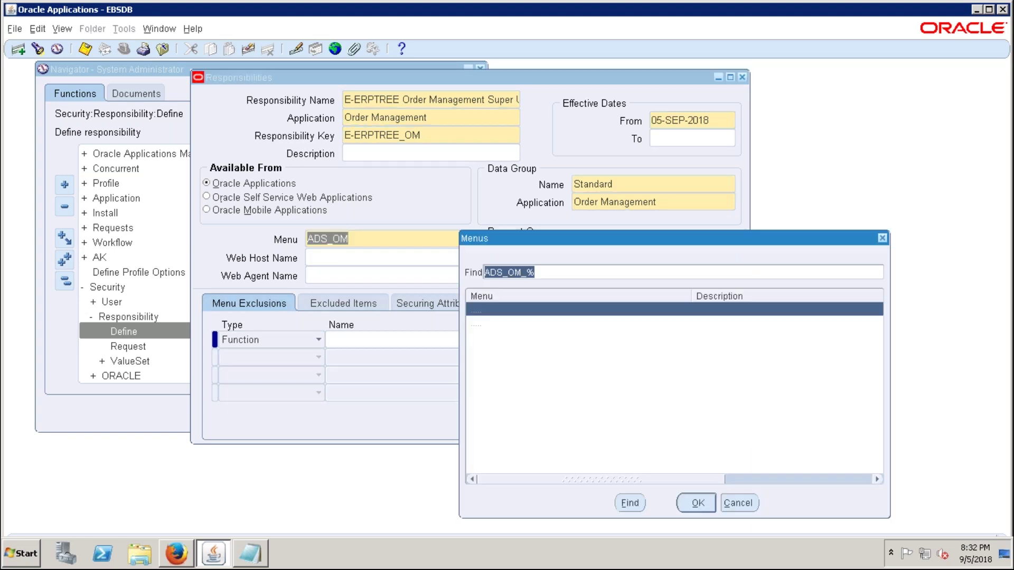
left_click(698, 506)
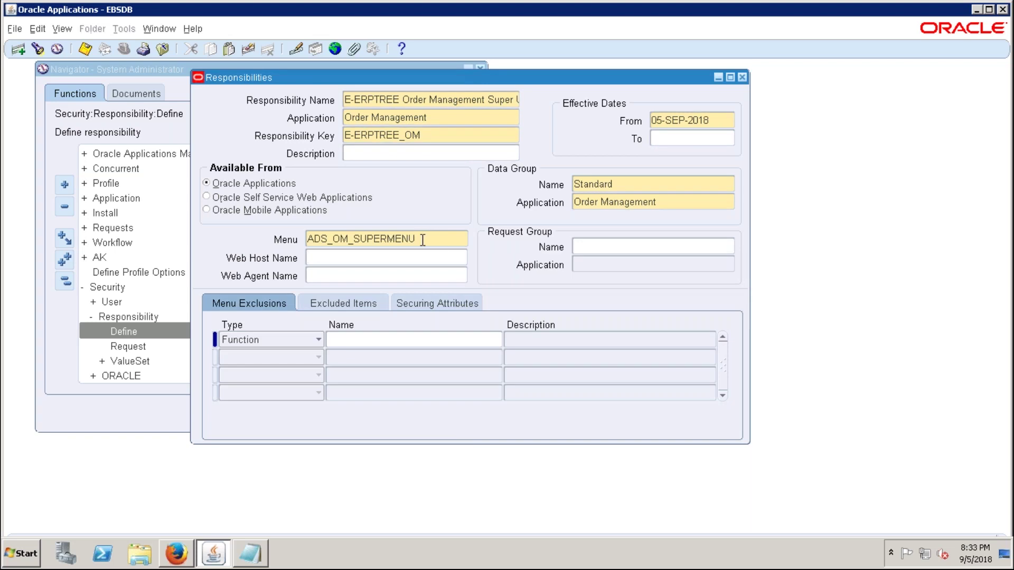
left_click(332, 238)
- Highlight the ADS, OM and SUPERMENU parts of the menu name for explanation
double_click(335, 238)
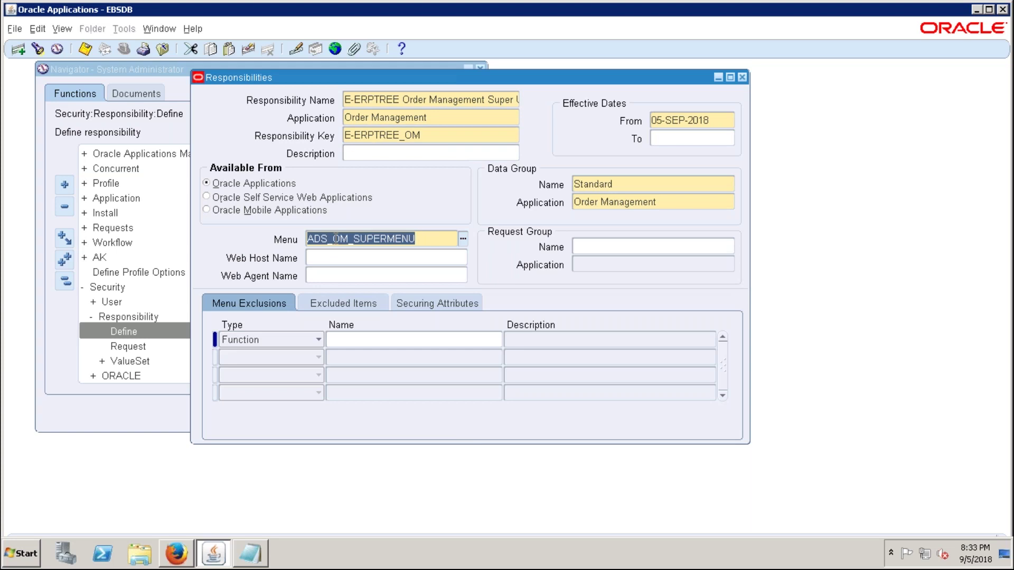
left_click_drag(333, 239, 349, 239)
left_click(411, 241)
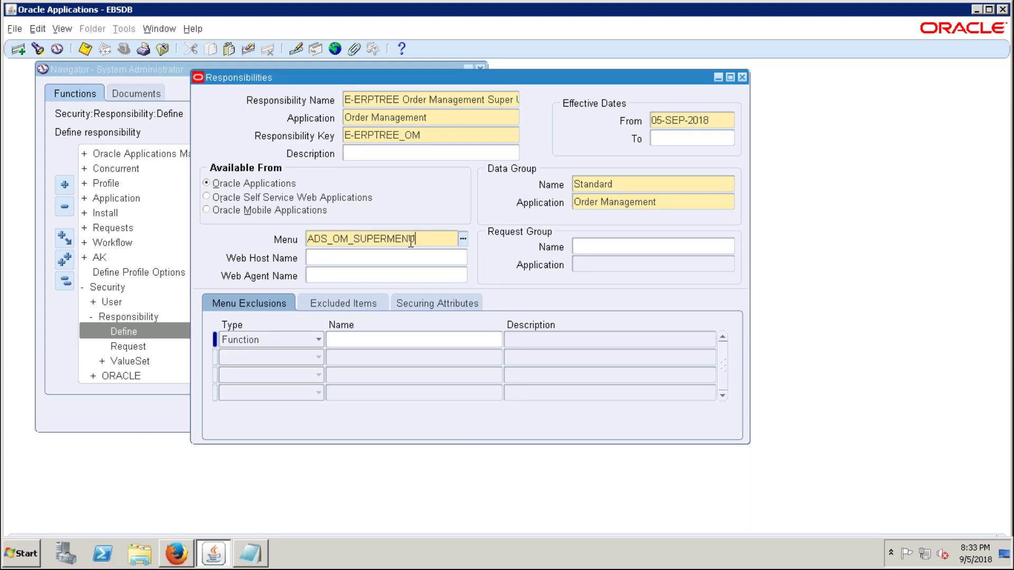
left_click_drag(411, 240, 351, 240)
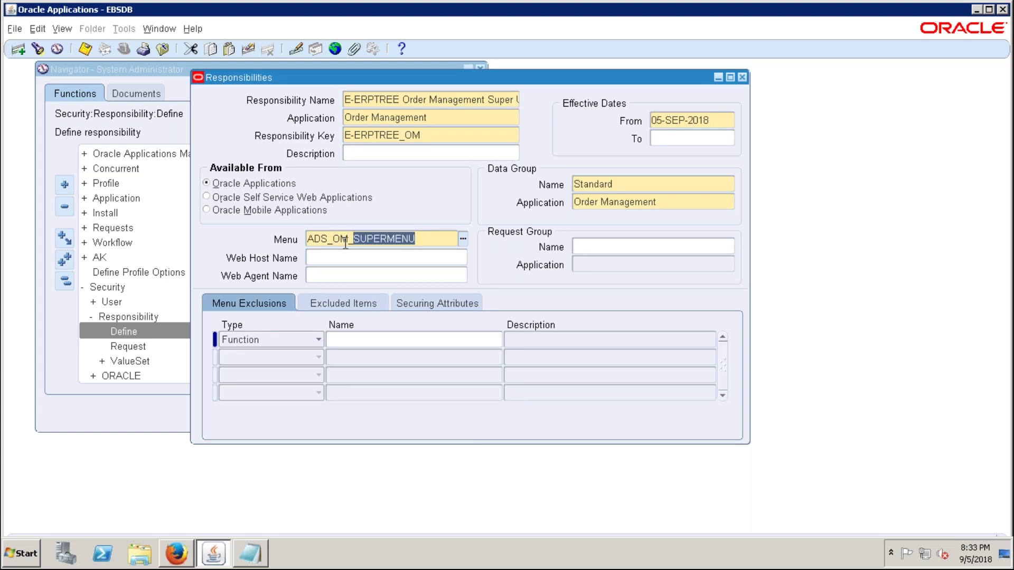
left_click(334, 239)
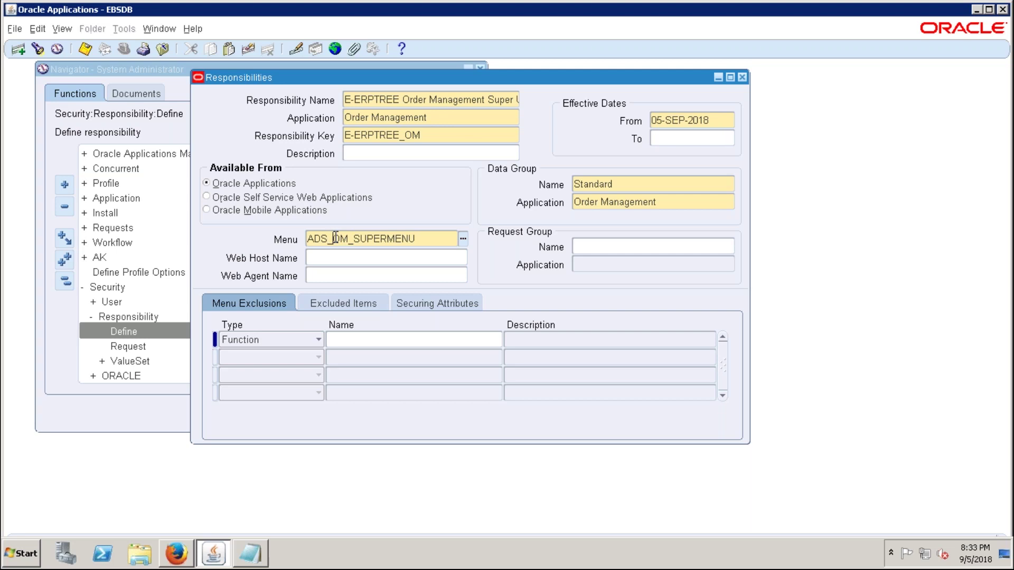
left_click_drag(342, 237, 354, 237)
left_click(311, 239)
double_click(311, 240)
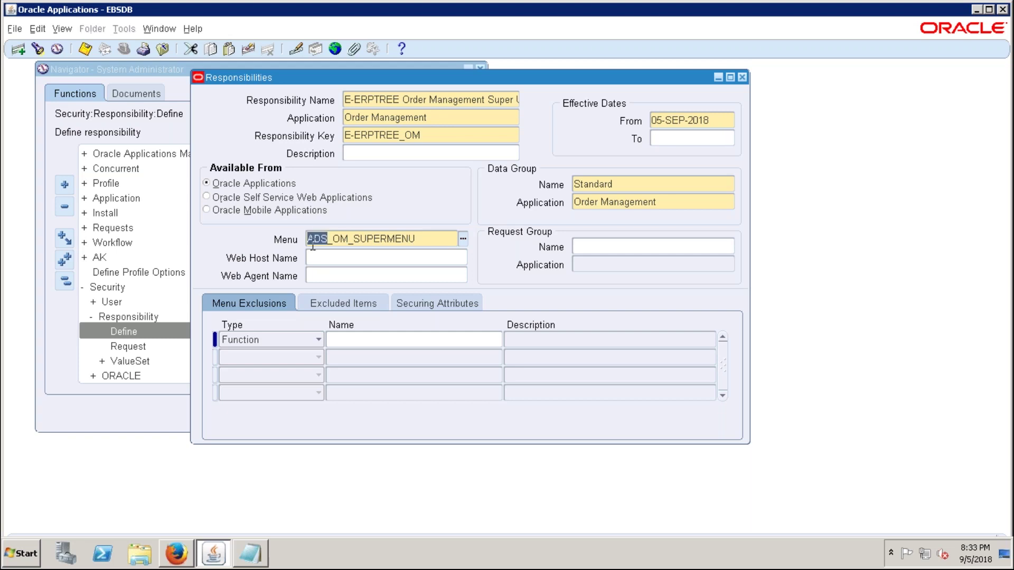
key("shift+Left")
key("shift+Left")
key("Right")
key("shift+Left")
key("shift+Left")
key("Right")
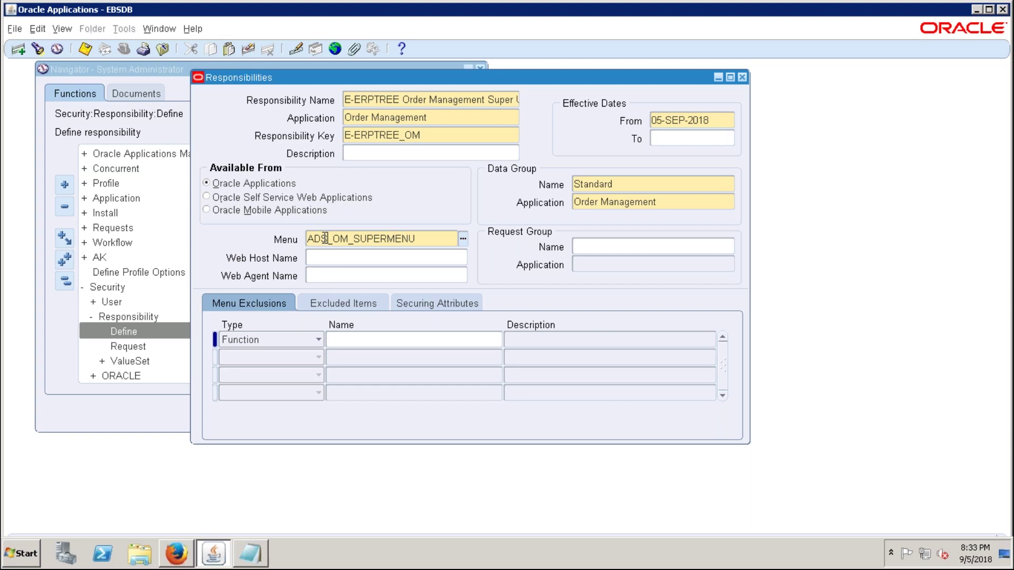
key("shift+Right")
left_click(328, 239)
left_click_drag(328, 239, 296, 249)
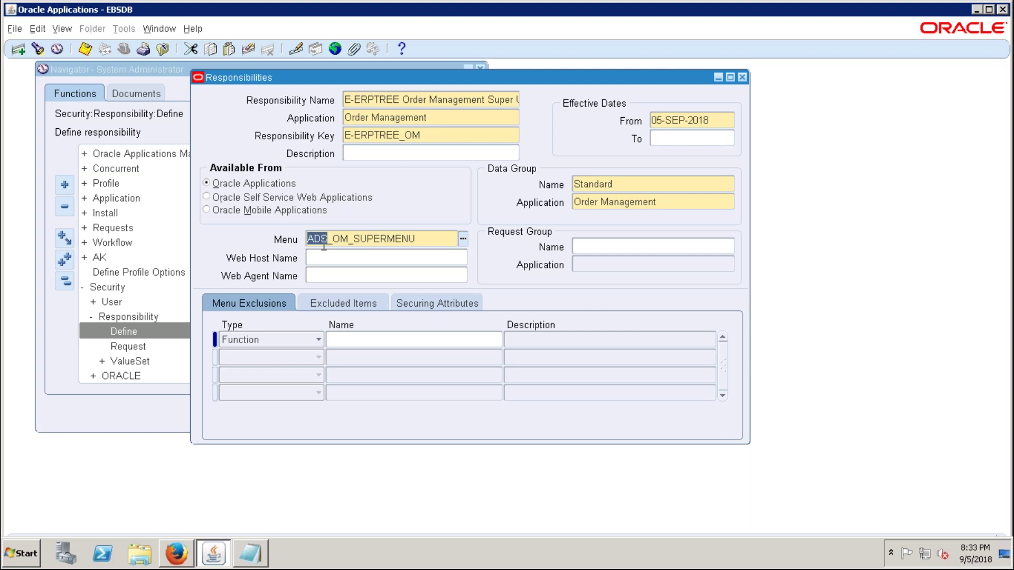
left_click(582, 246)
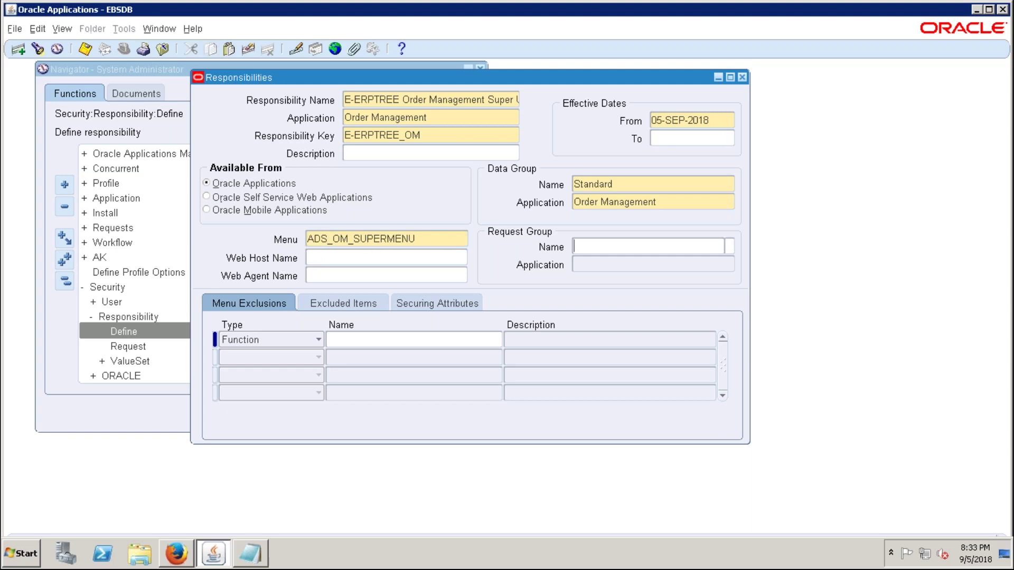
- Set the request group to OM Concurrent Programs and save the responsibility
type("OM")
key("Tab")
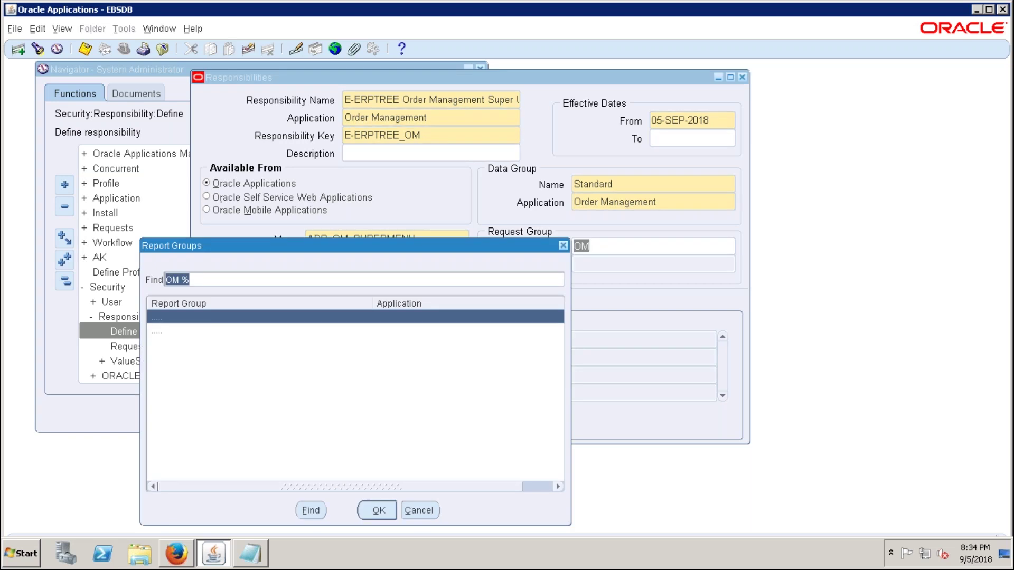
left_click(380, 509)
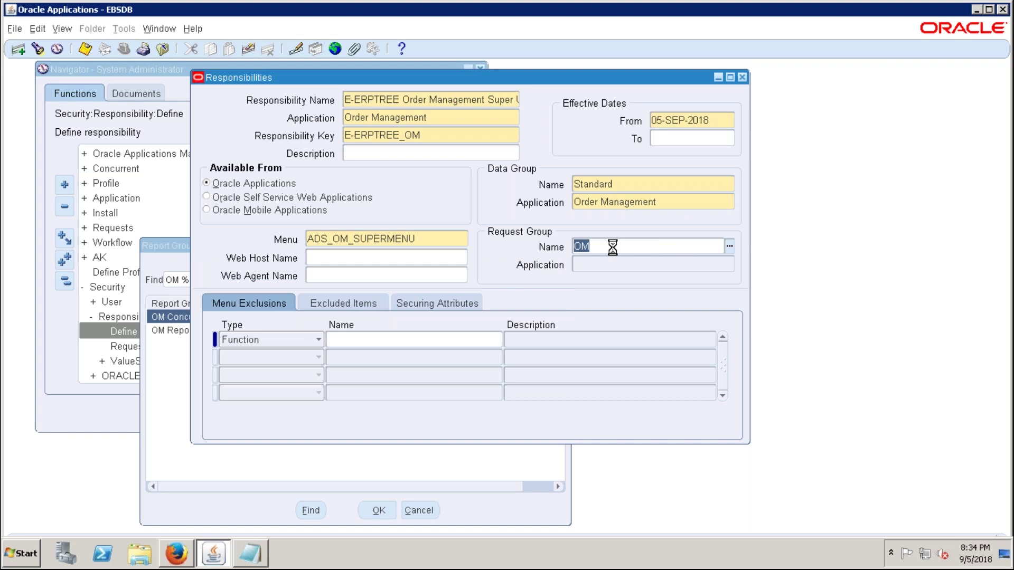
left_click(689, 246)
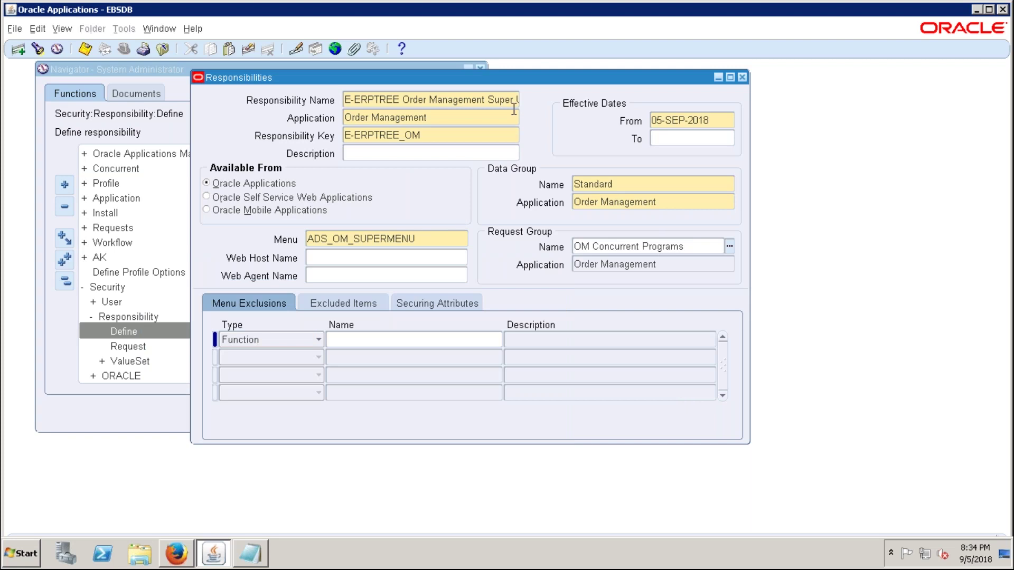
left_click_drag(527, 69, 516, 79)
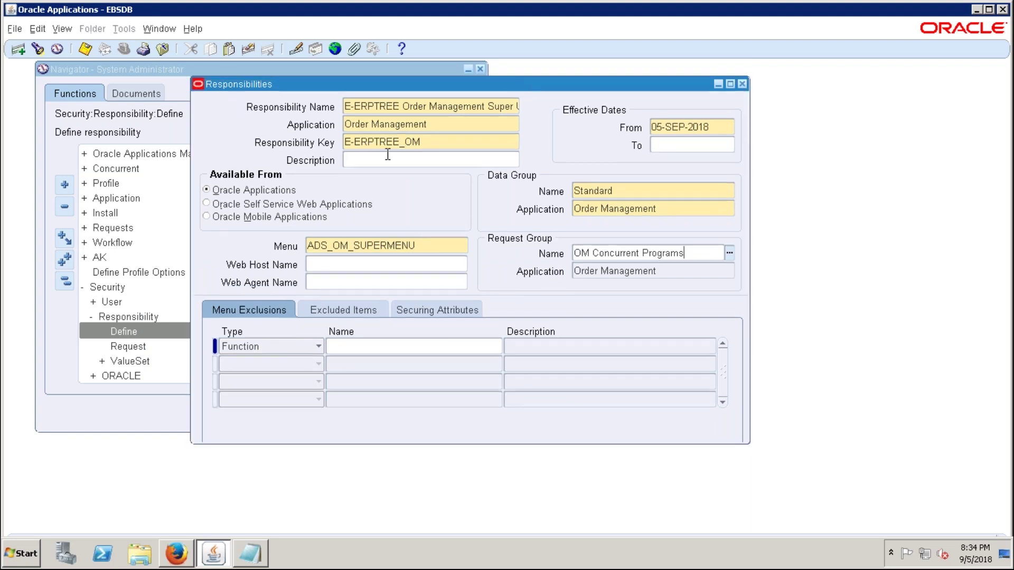
left_click(433, 245)
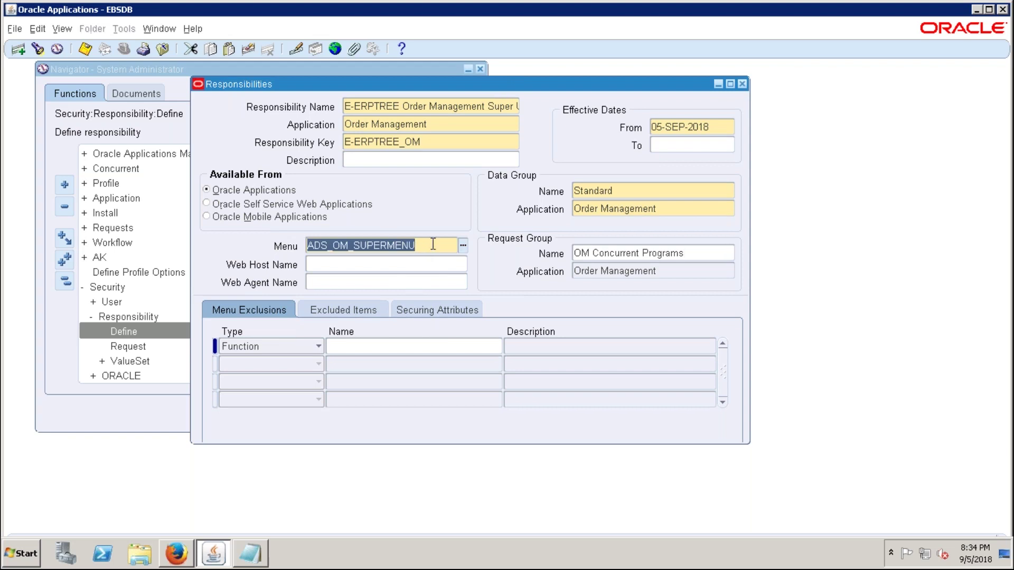
left_click(705, 253)
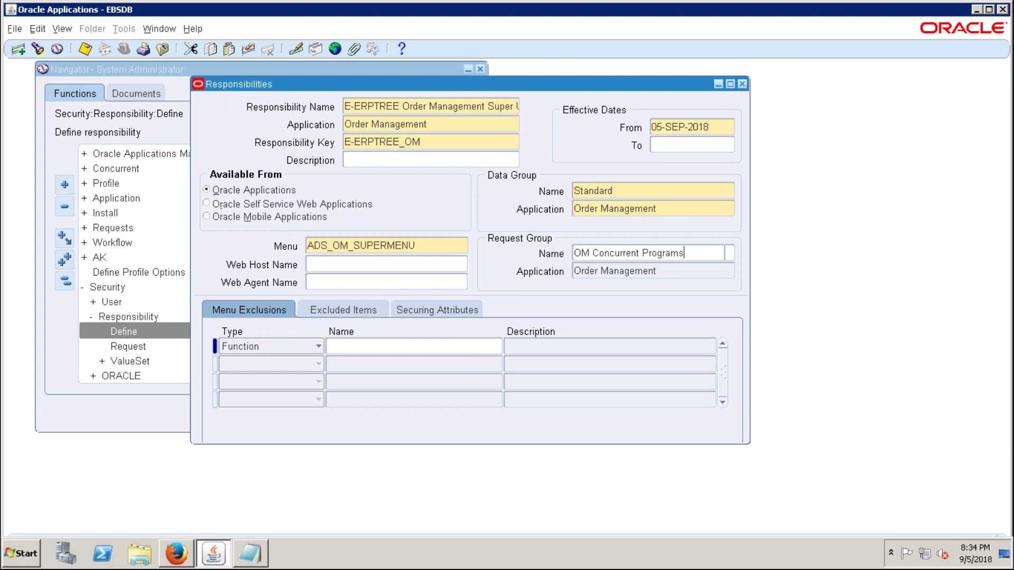
key("ctrl+s")
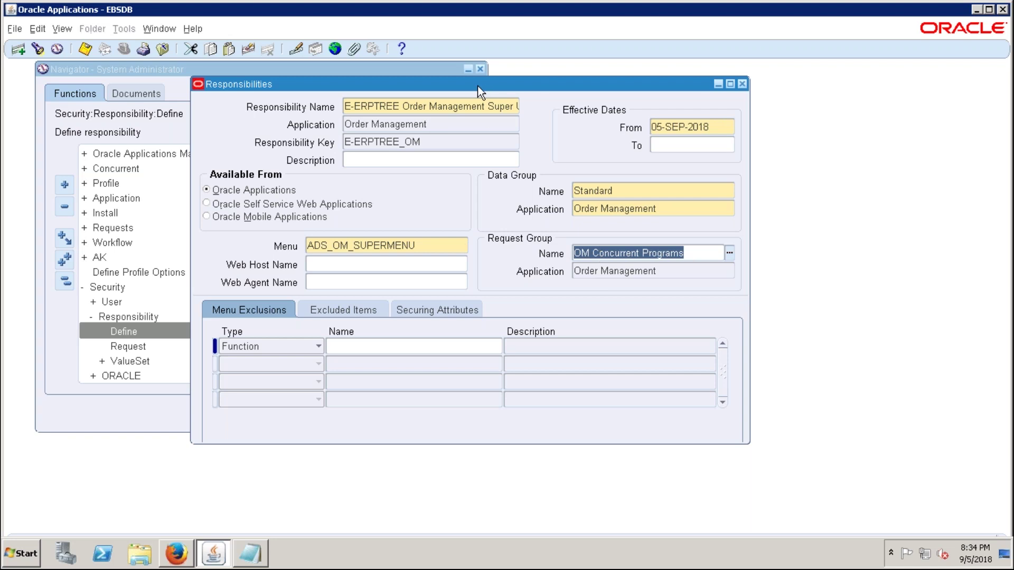
- Reposition the window, select the Order Management application name, and minimize to the Excel checklist
left_click_drag(477, 86, 412, 99)
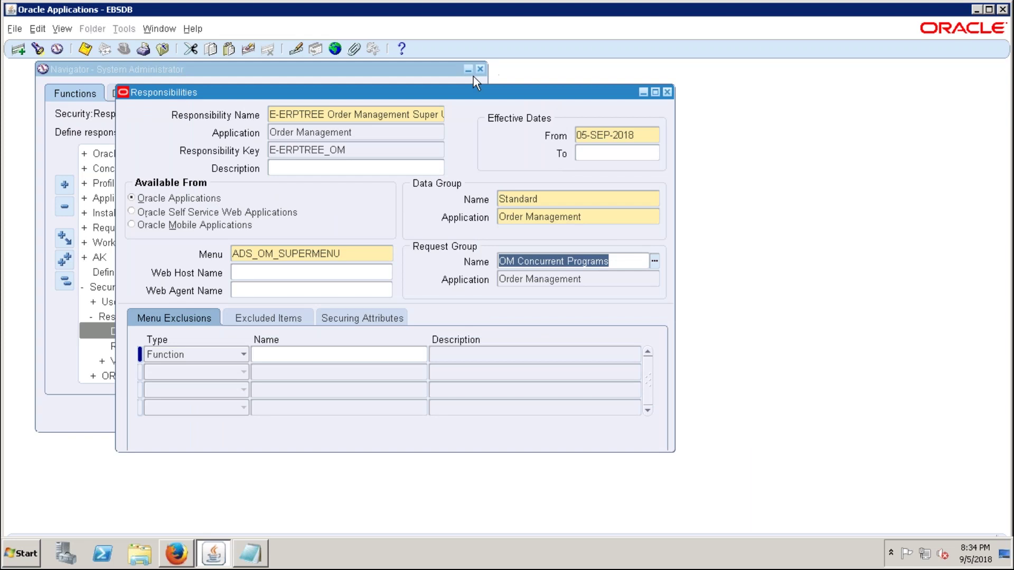
left_click_drag(481, 95, 572, 88)
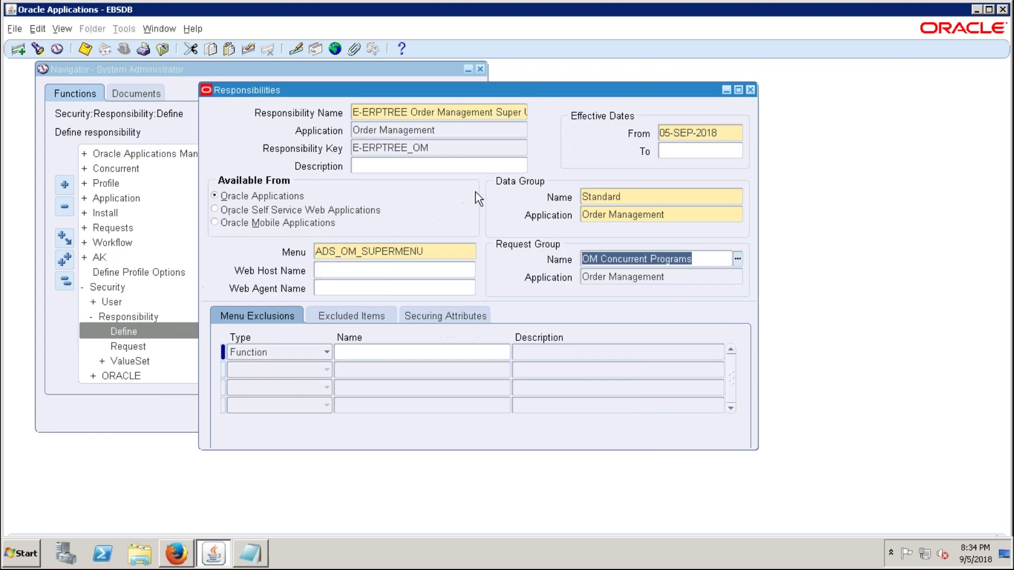
key("ctrl+s")
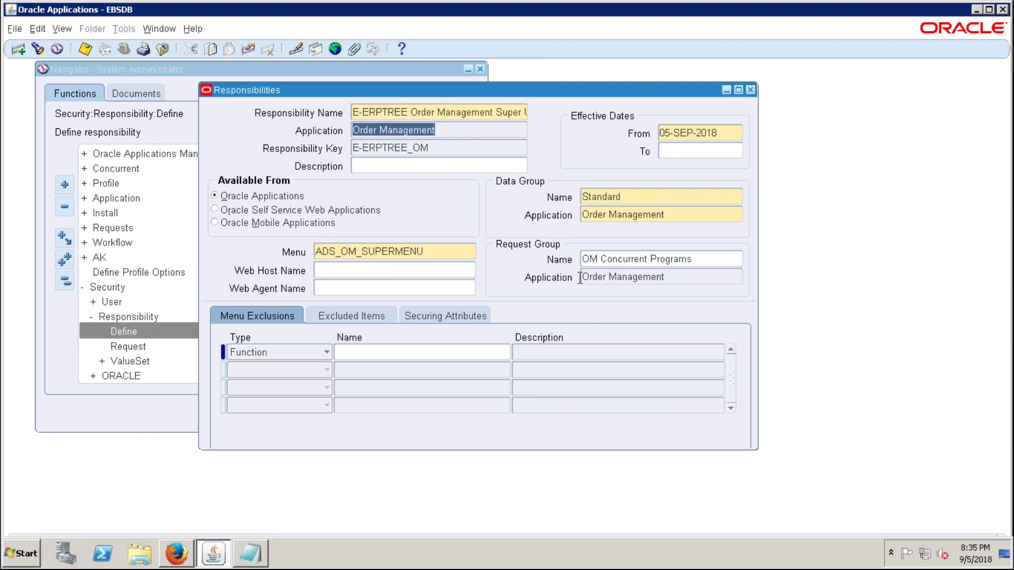
left_click(453, 136)
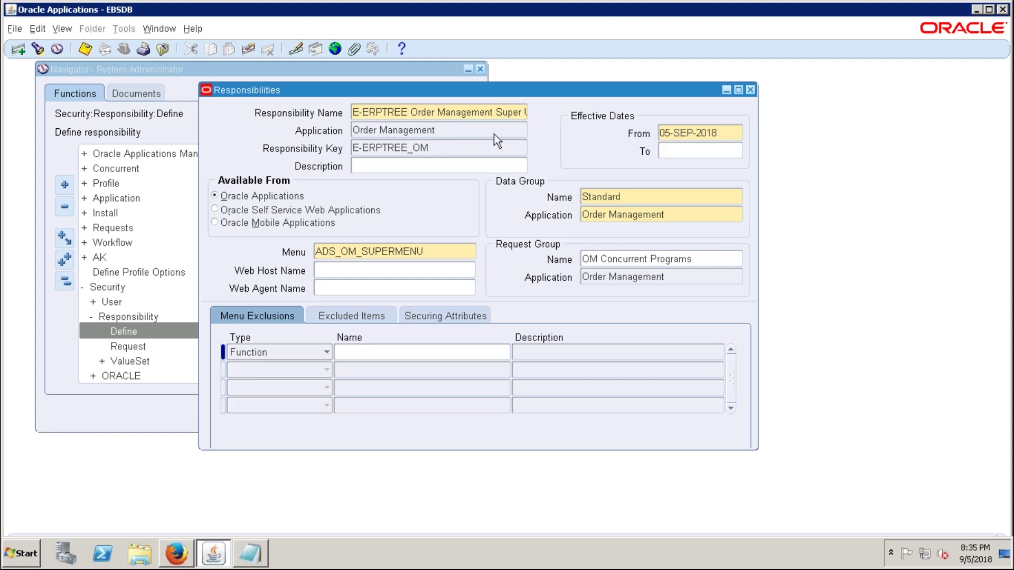
key("shift+Home")
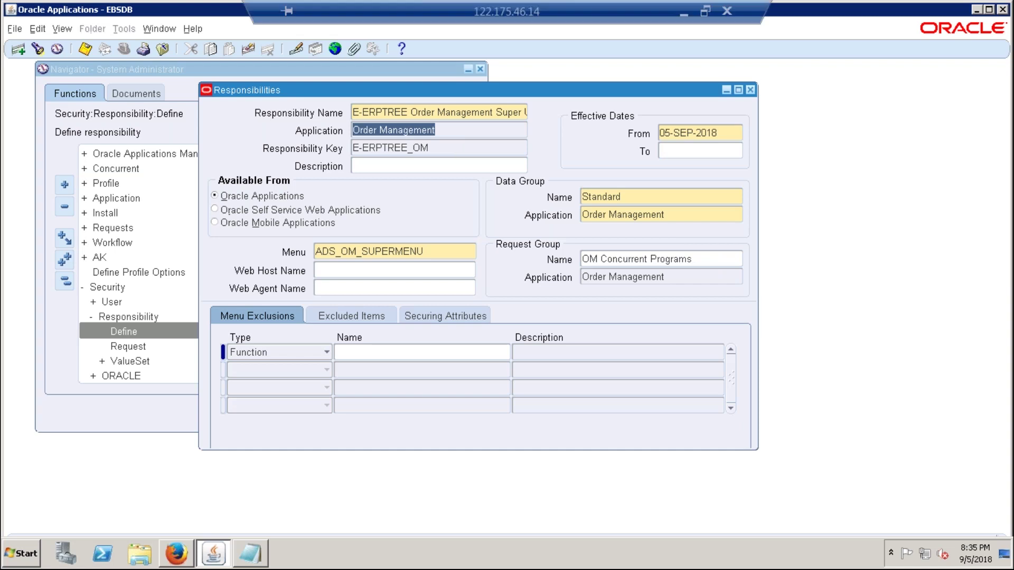
left_click(683, 11)
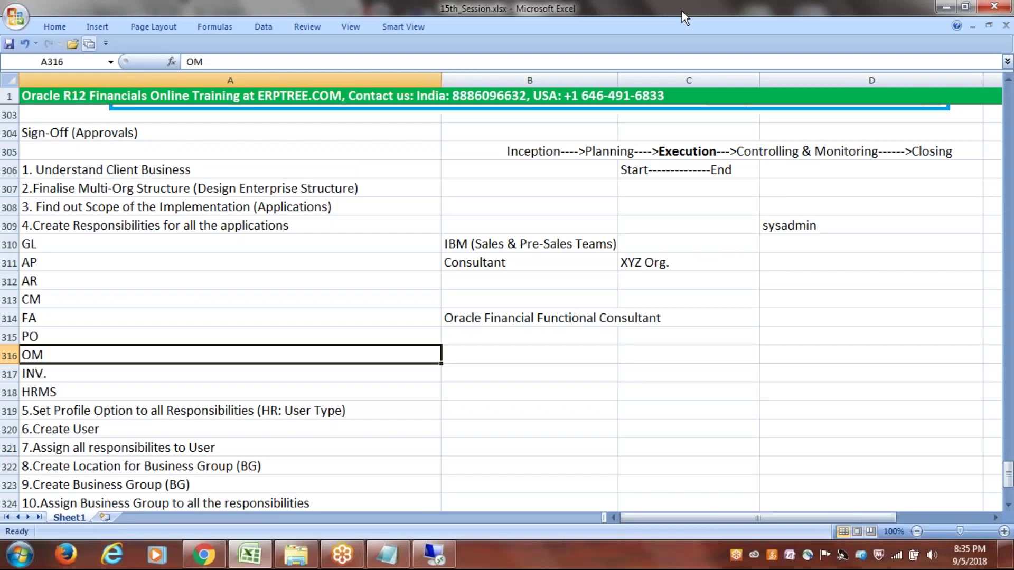
- Move the checklist down to INV. and restore the Oracle remote session
key("Down")
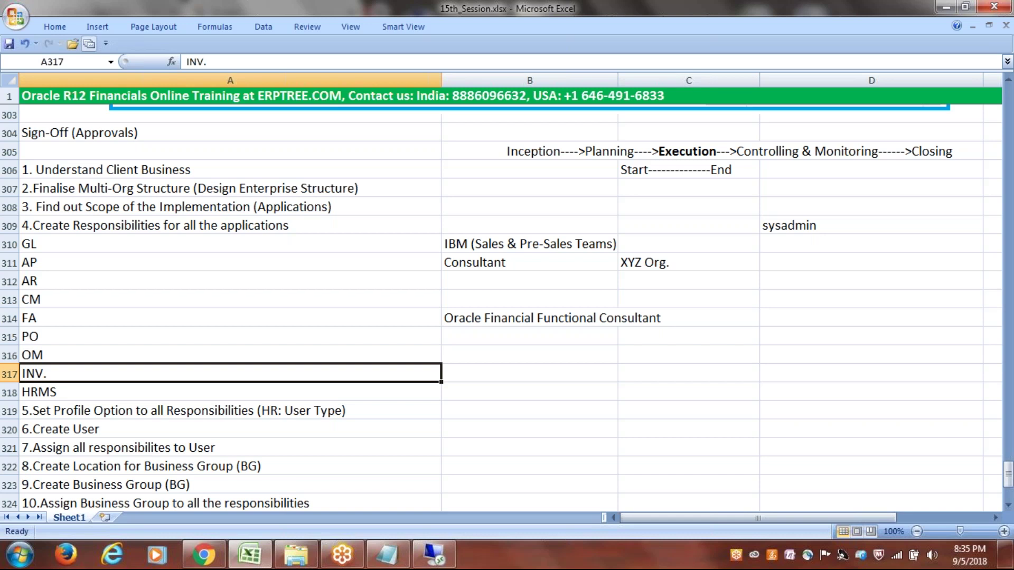
mouse_move(435, 563)
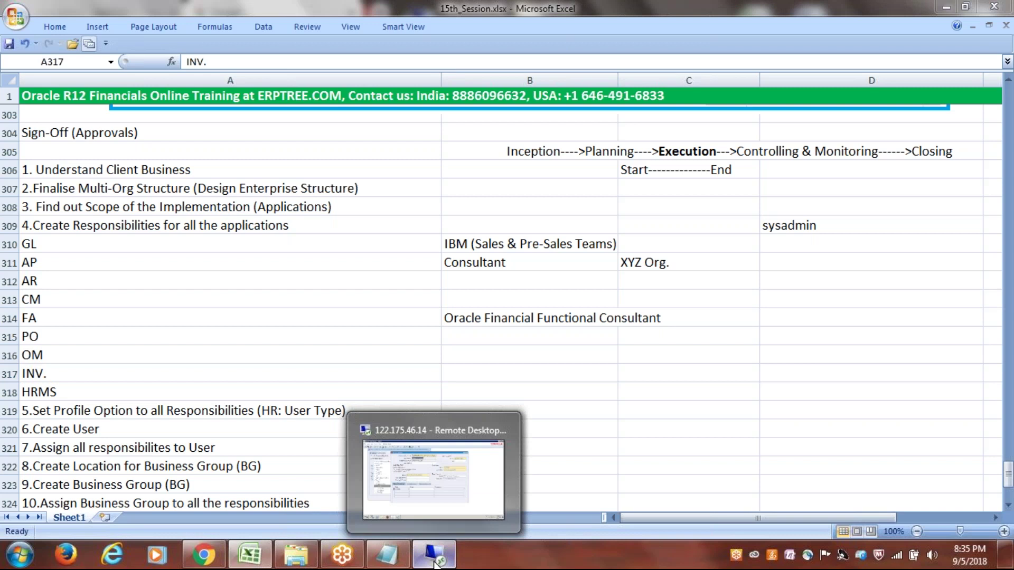
left_click(436, 563)
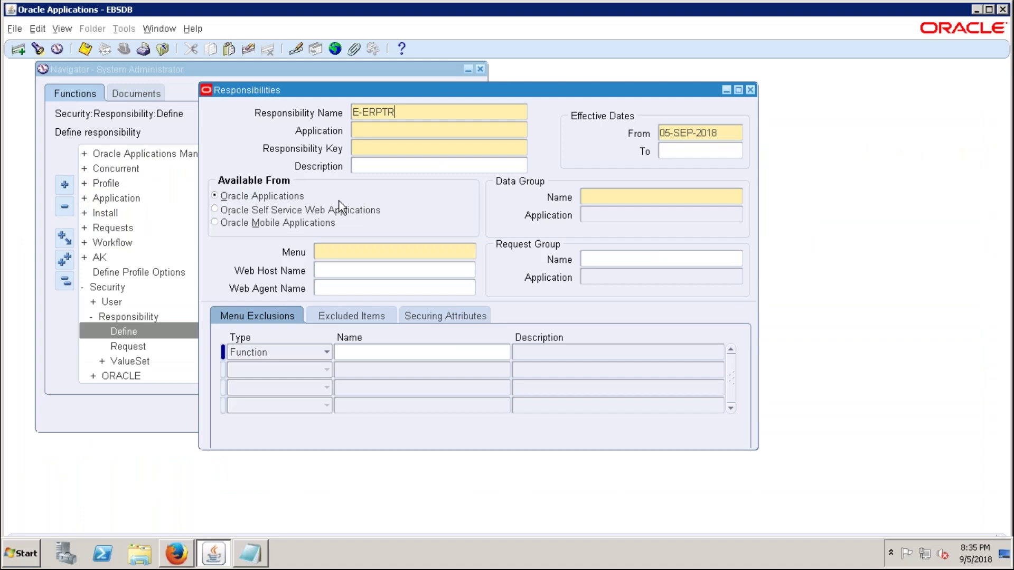
- Name the responsibility 'E-ERPTREE Inventory Super User' with application Inventory and key E-ERPTREE_INV
type("Inventory Super User")
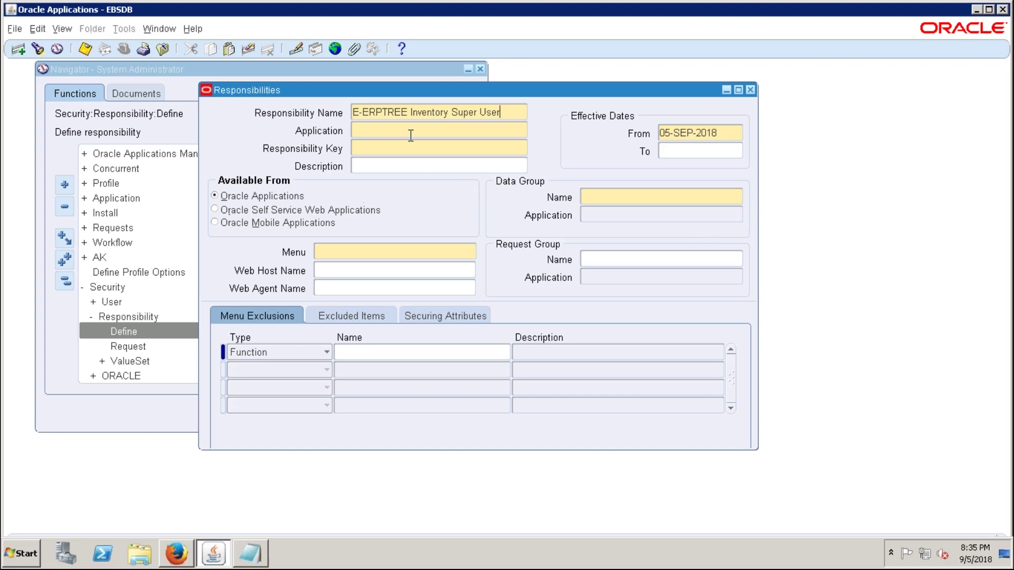
key("Tab")
type("inventory")
key("Tab")
type("E-ERPTREE_INV.")
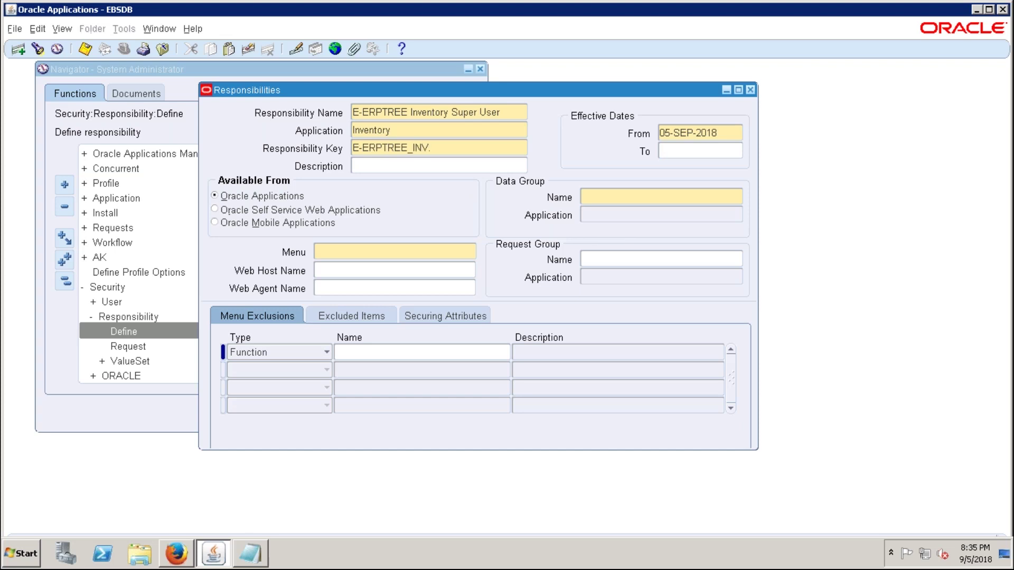
- Set the data group to Standard for application Inventory, then enter INV_N as the menu
left_click(608, 189)
type("Stand")
key("Tab")
type("INVENT")
key("BackSpace")
key("Tab")
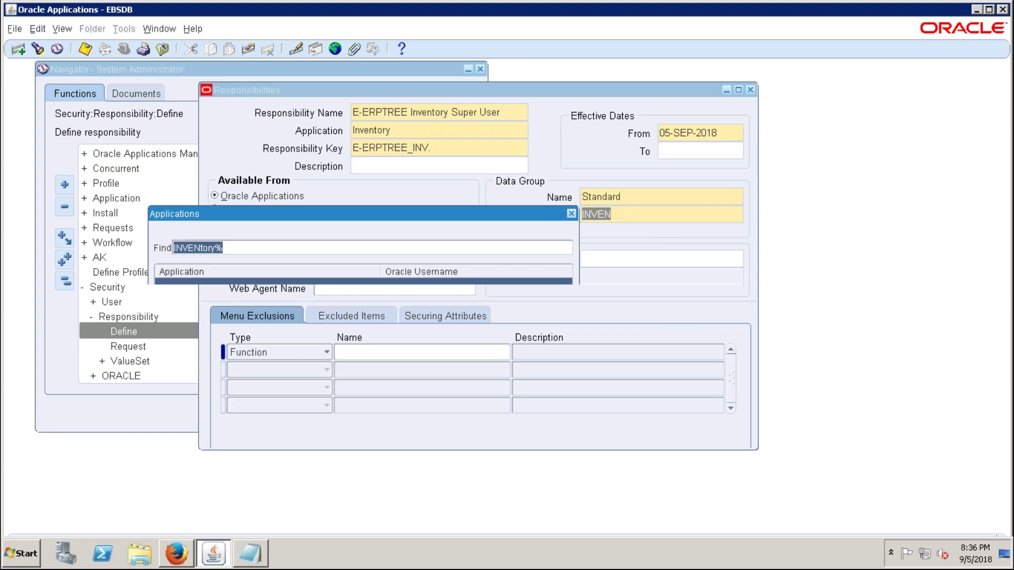
key("Escape")
key("Tab")
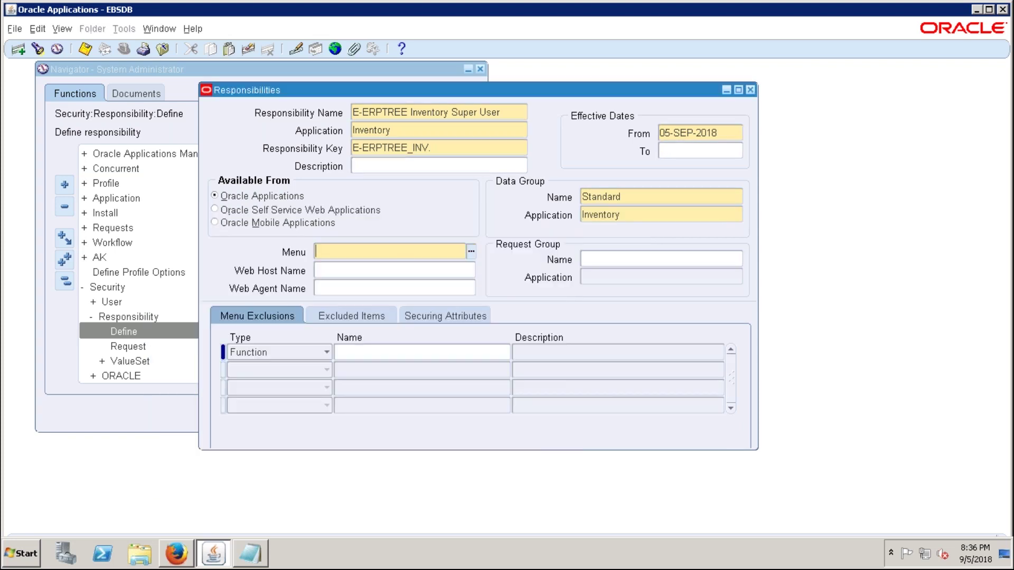
type("INV_N")
- Choose INV_NAVIGATE as the menu from the INV_N lookup
key("Tab")
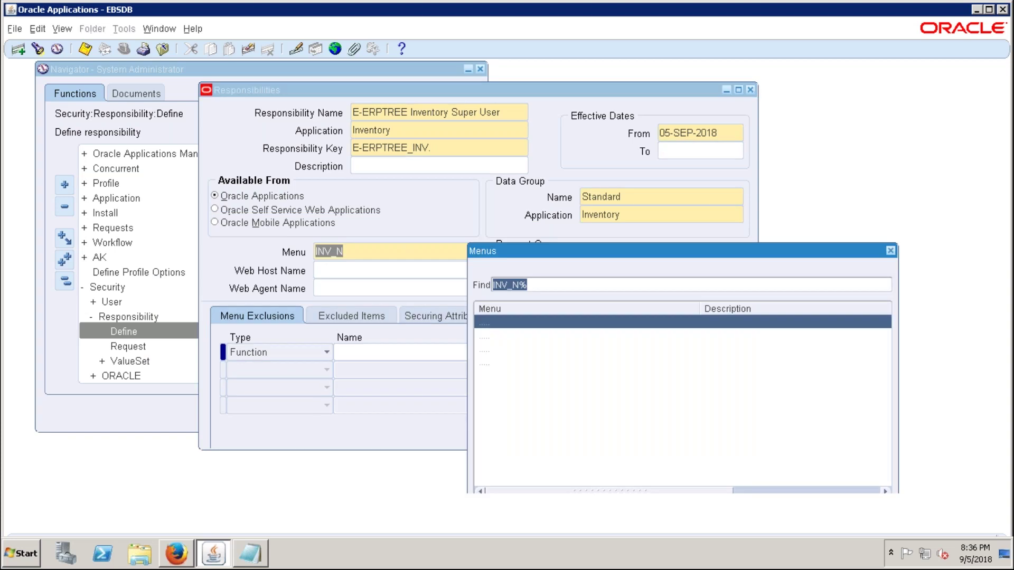
key("Return")
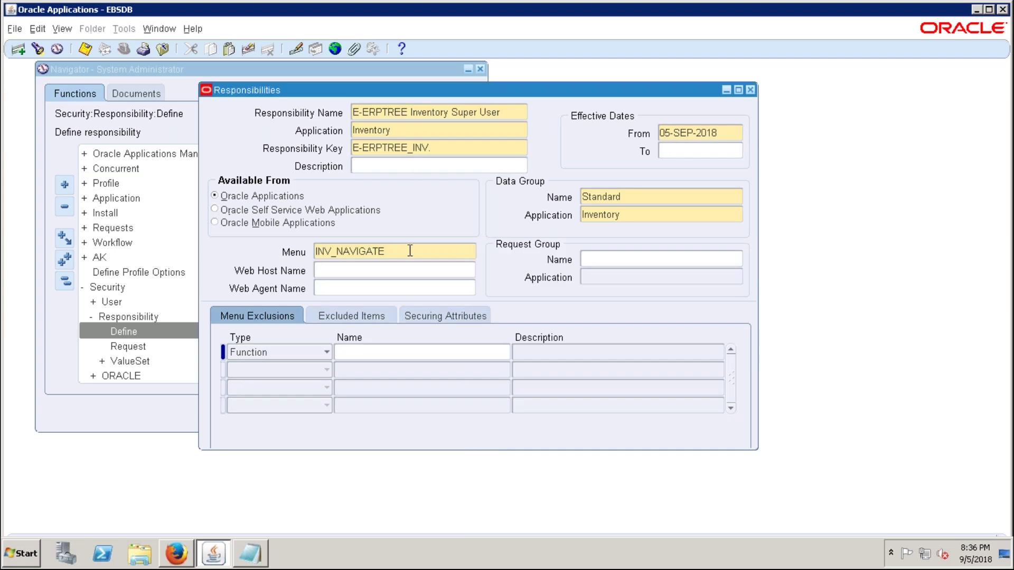
key("Tab")
- Search request groups with %INCLUS% and select All Inclusive GUI
left_click(591, 258)
type("INCLU")
key("Tab")
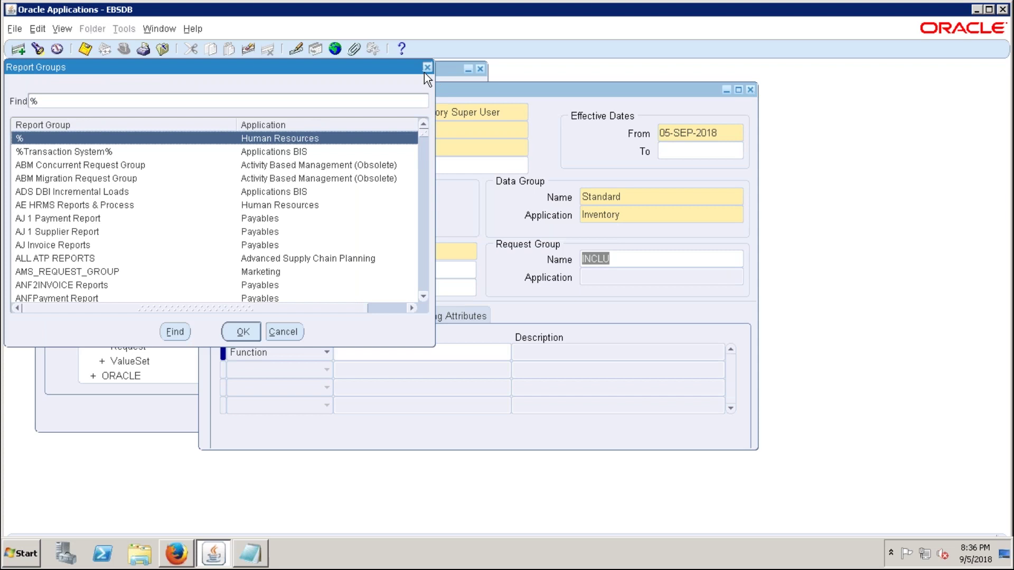
left_click(441, 119)
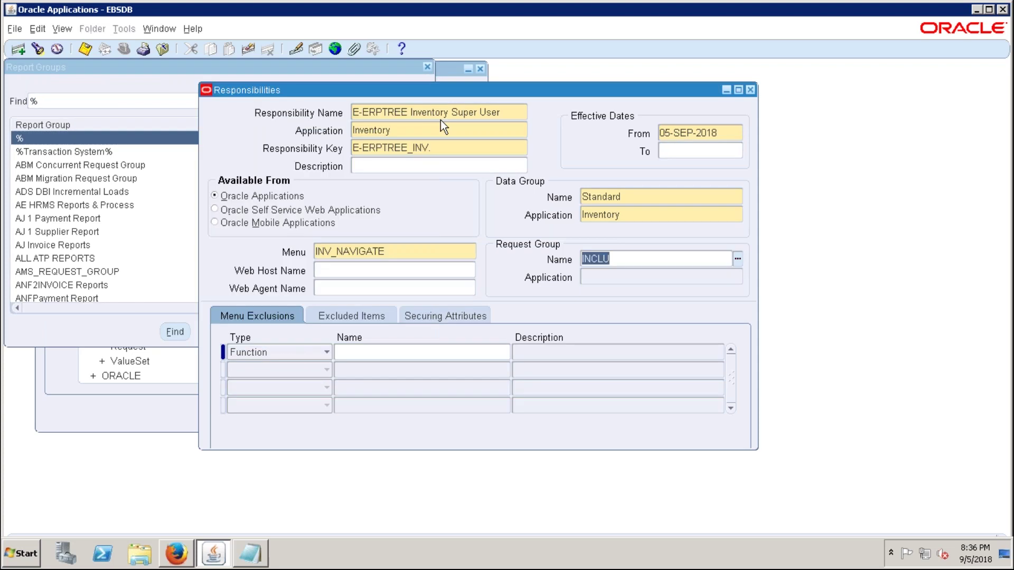
type("%%")
key("Left")
type("INC")
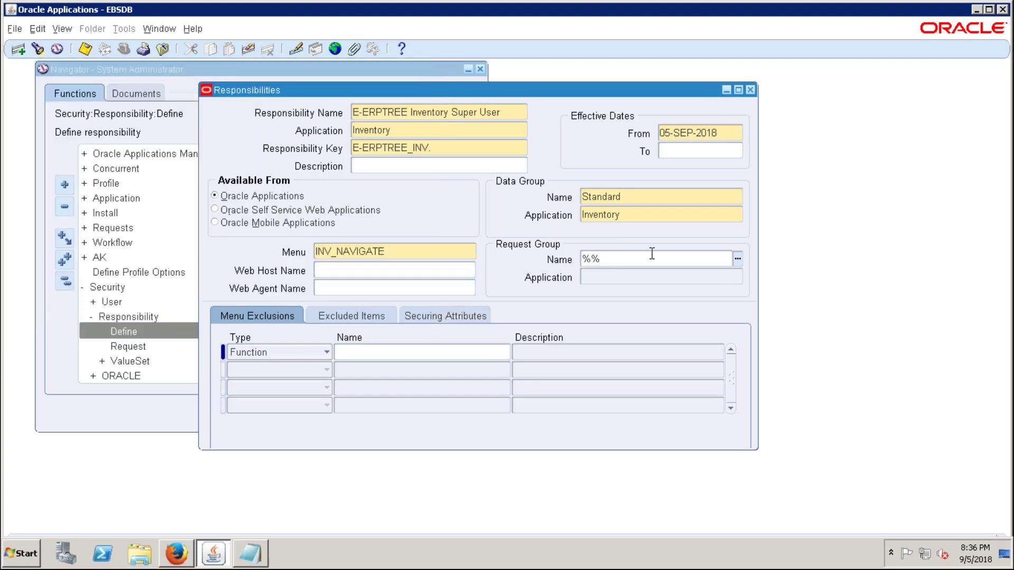
type("LUS")
key("Tab")
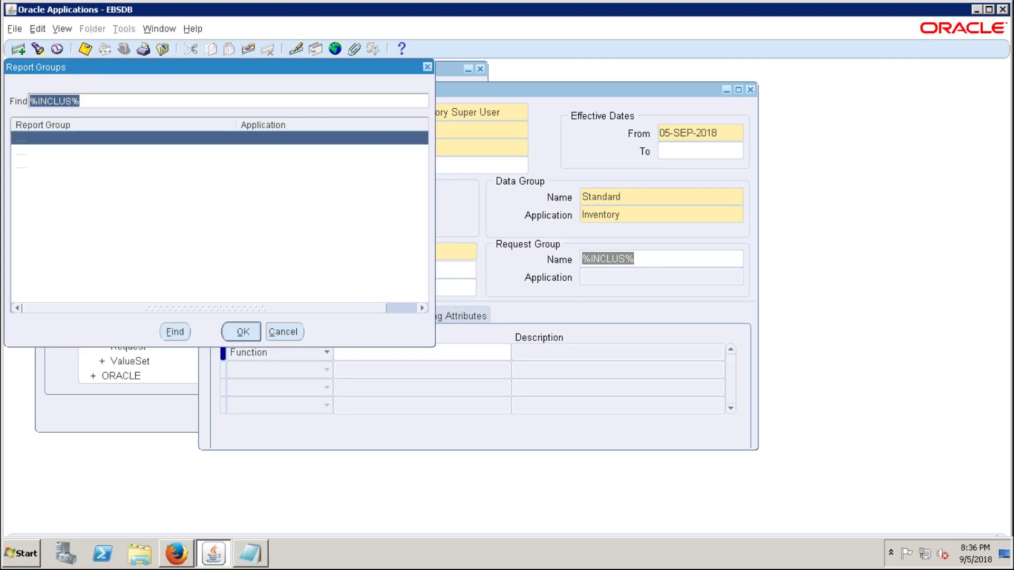
left_click(252, 330)
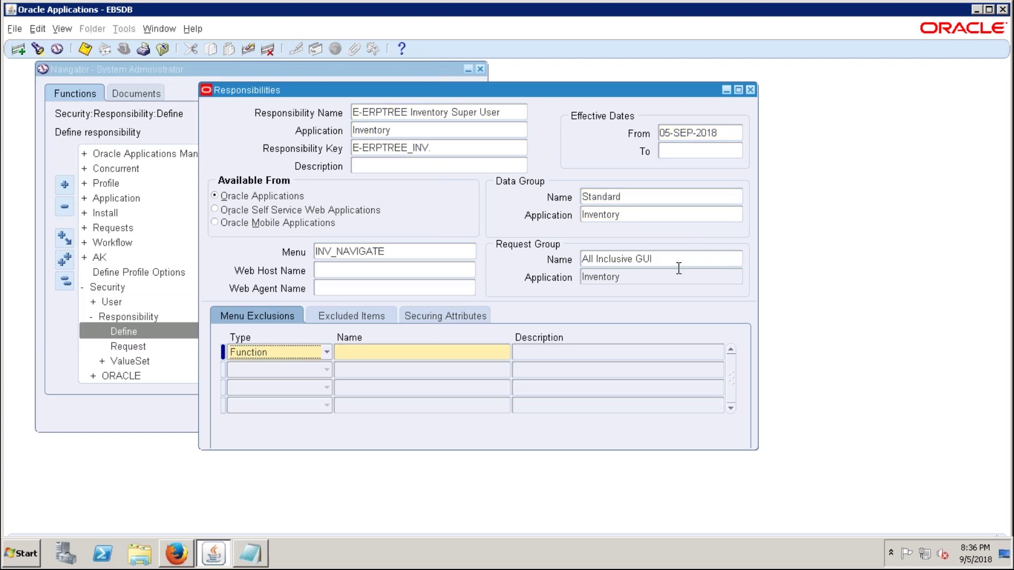
- Check the request group's application and the INV_NAVIGATE menu value
left_click(679, 261)
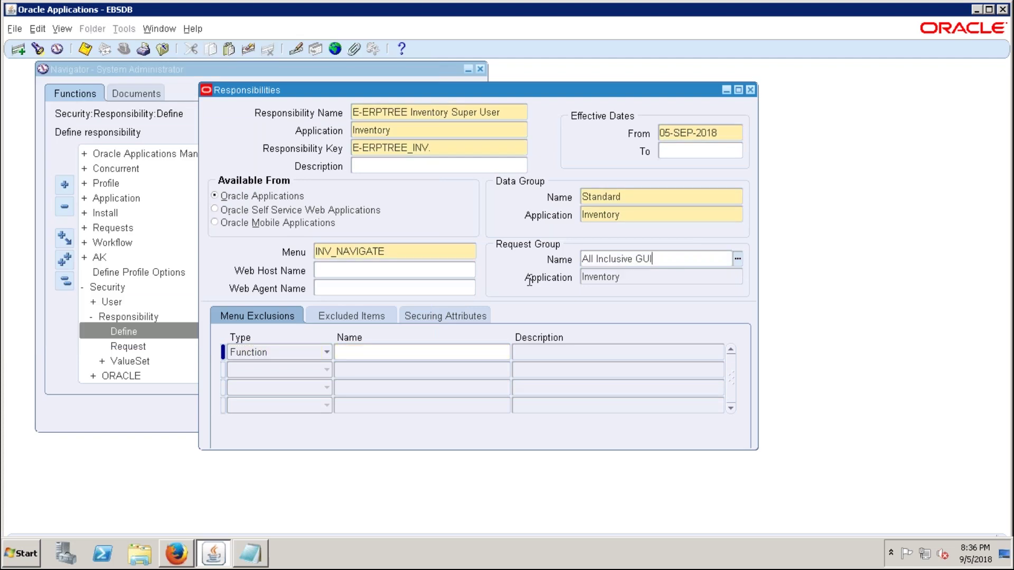
left_click(632, 283)
key("shift+Tab")
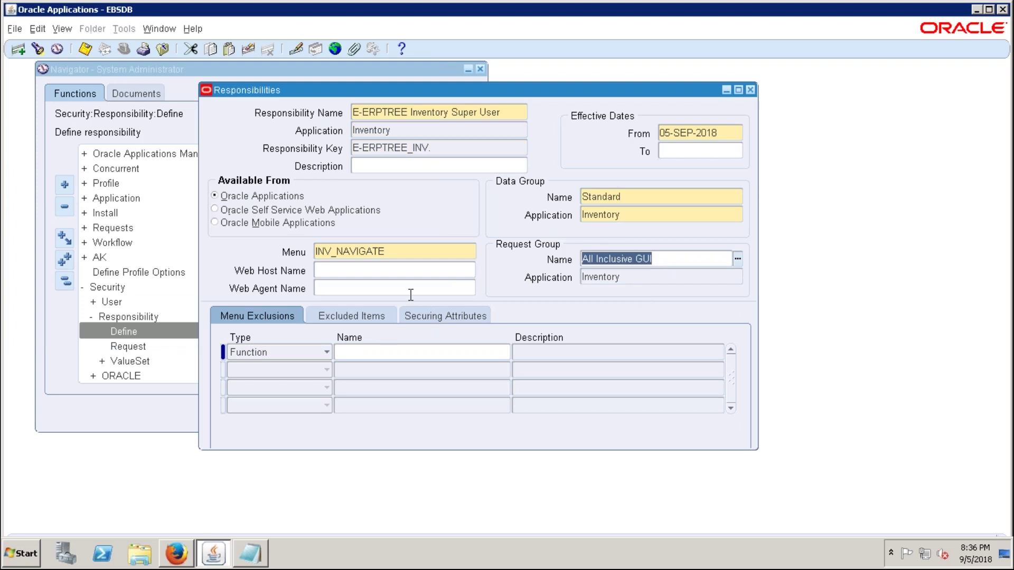
left_click(406, 258)
double_click(405, 258)
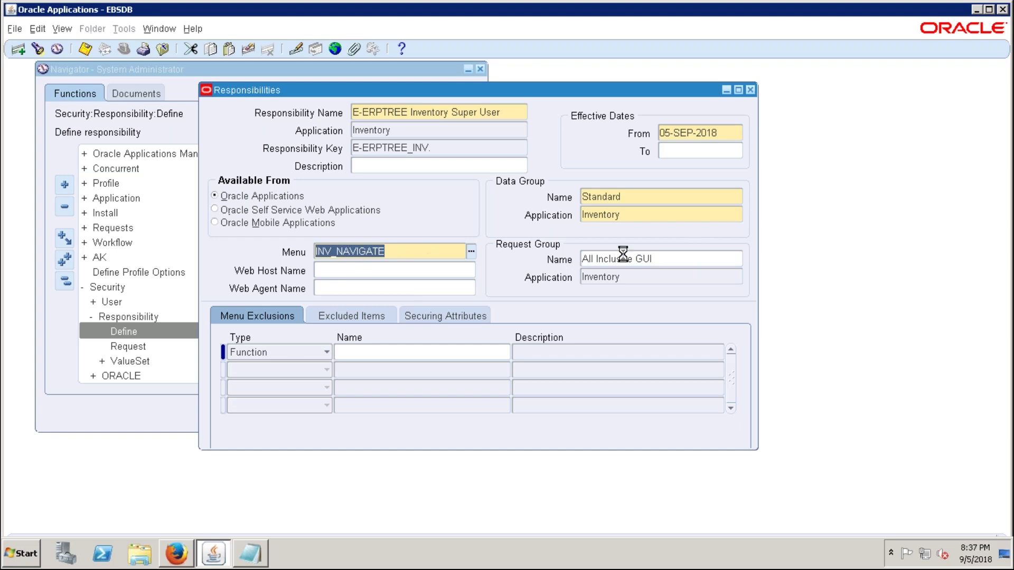
mouse_move(703, 4)
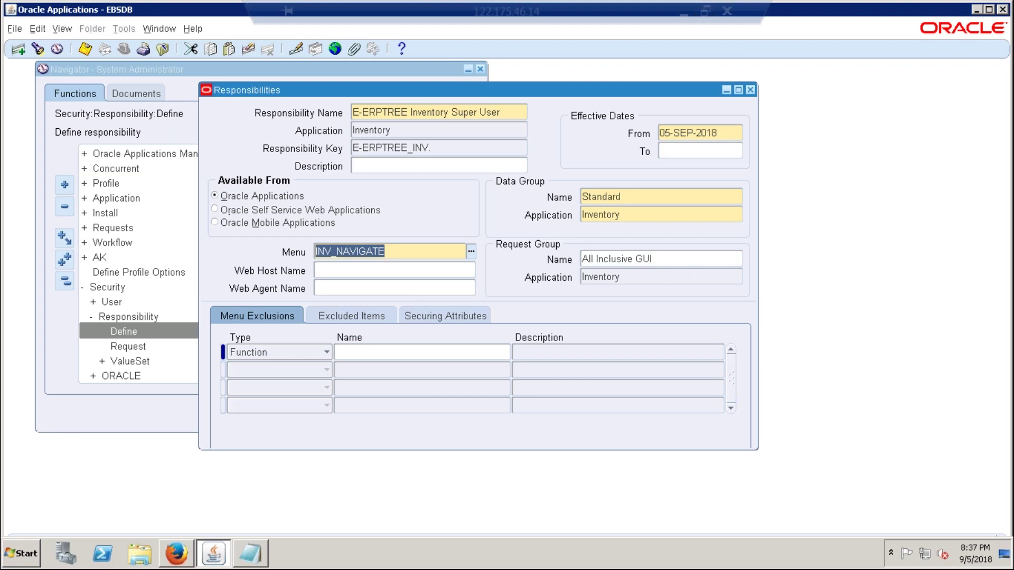
- In the Excel checklist, make the letters HR in the HRMS cell A318 bold
left_click(683, 12)
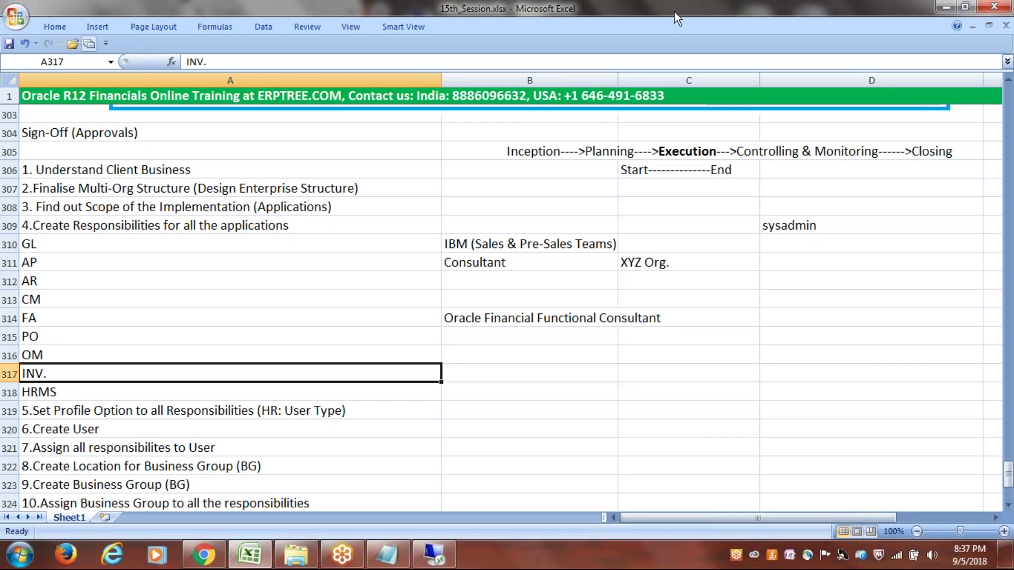
key("Down")
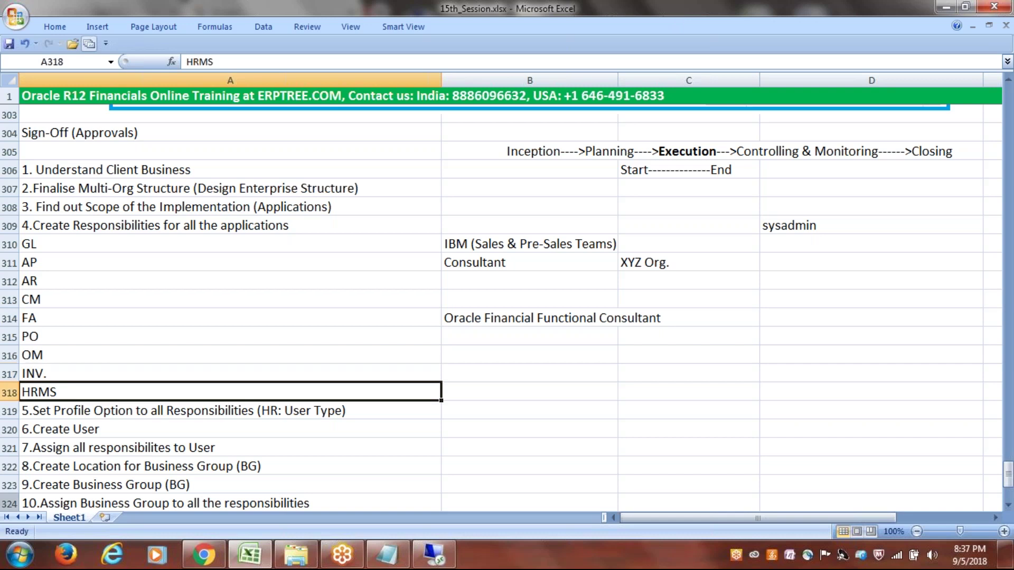
double_click(38, 392)
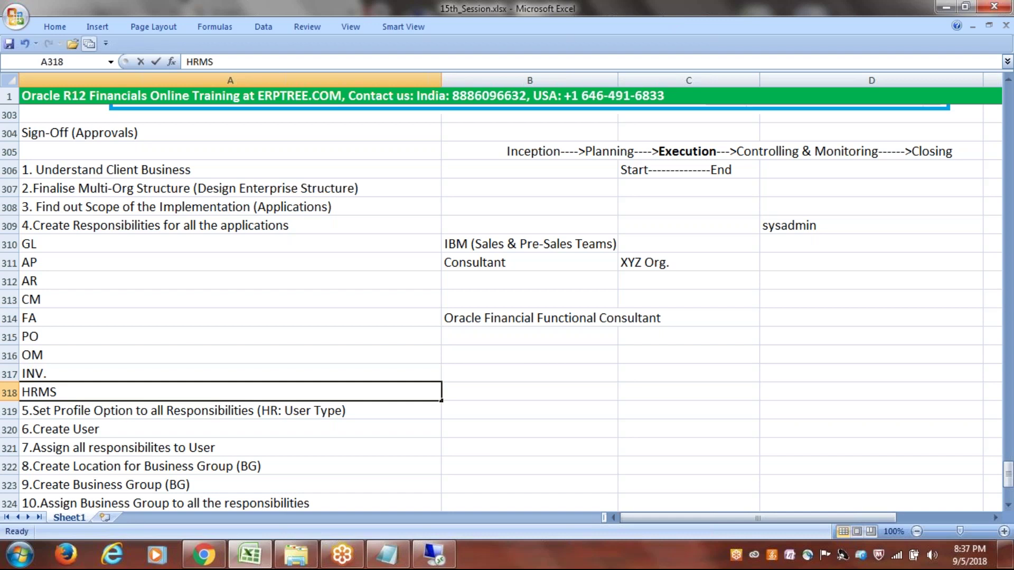
left_click_drag(38, 392, 21, 392)
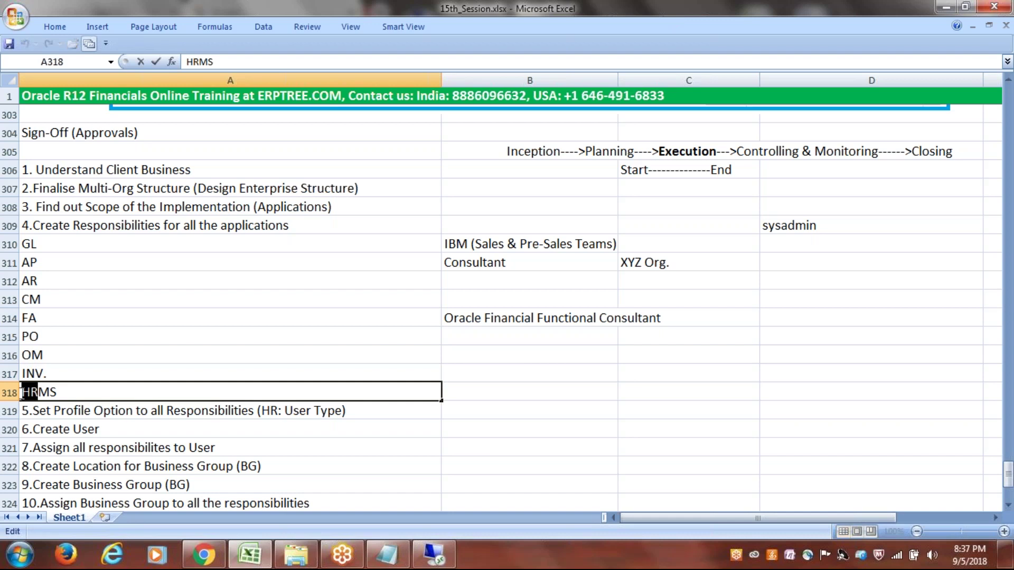
key("ctrl+b")
key("ctrl+Return")
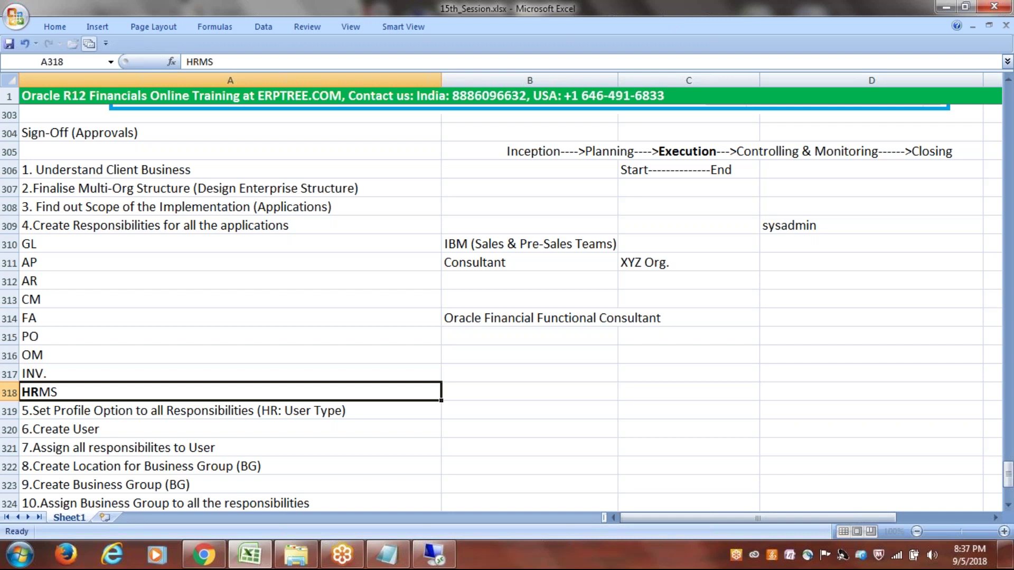
- Reselect HR in A318, apply the bold, and return to the Oracle Responsibilities form
left_click(106, 373)
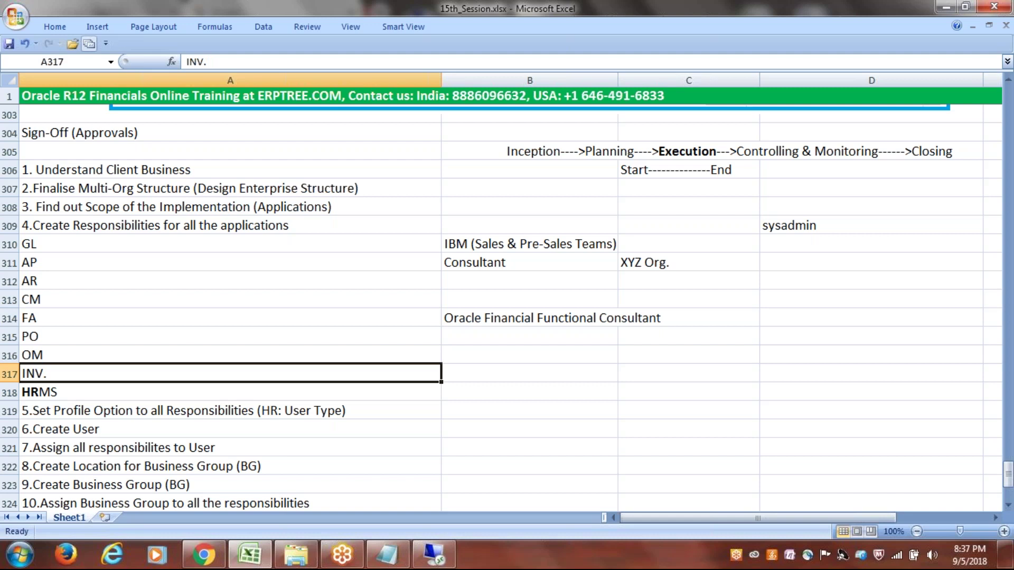
left_click(37, 392)
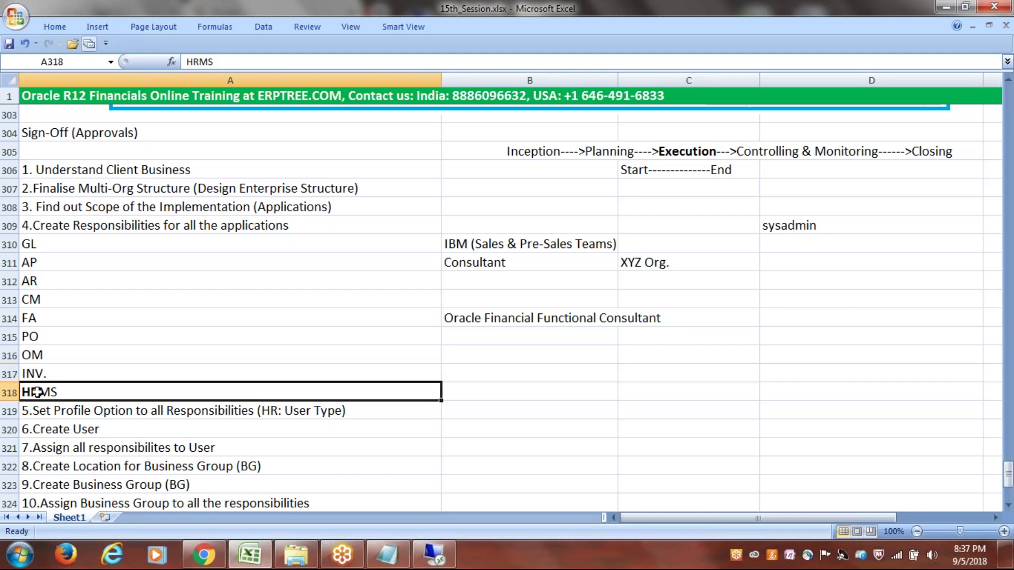
double_click(37, 392)
left_click_drag(37, 392, 22, 393)
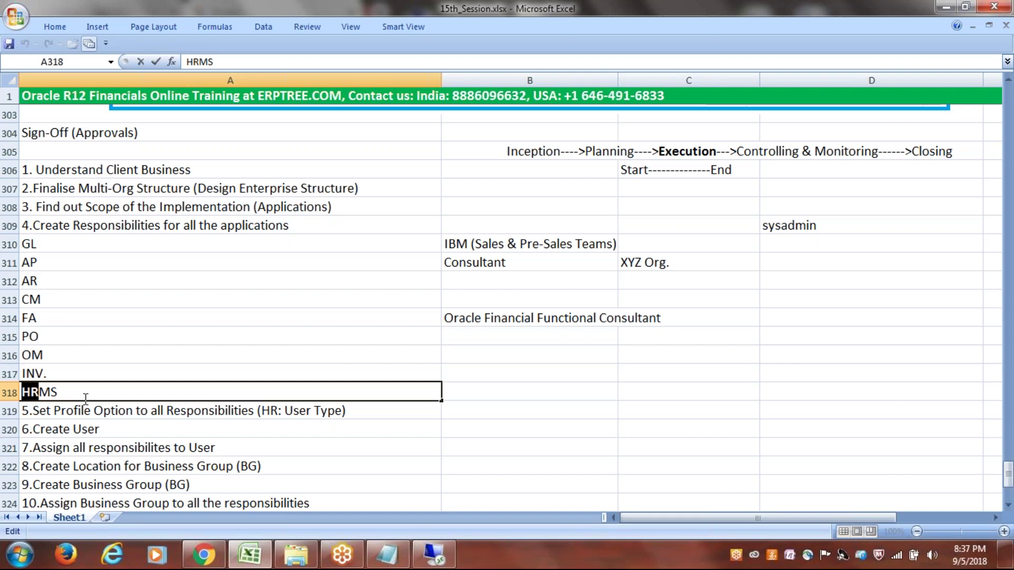
mouse_move(102, 389)
key("Return")
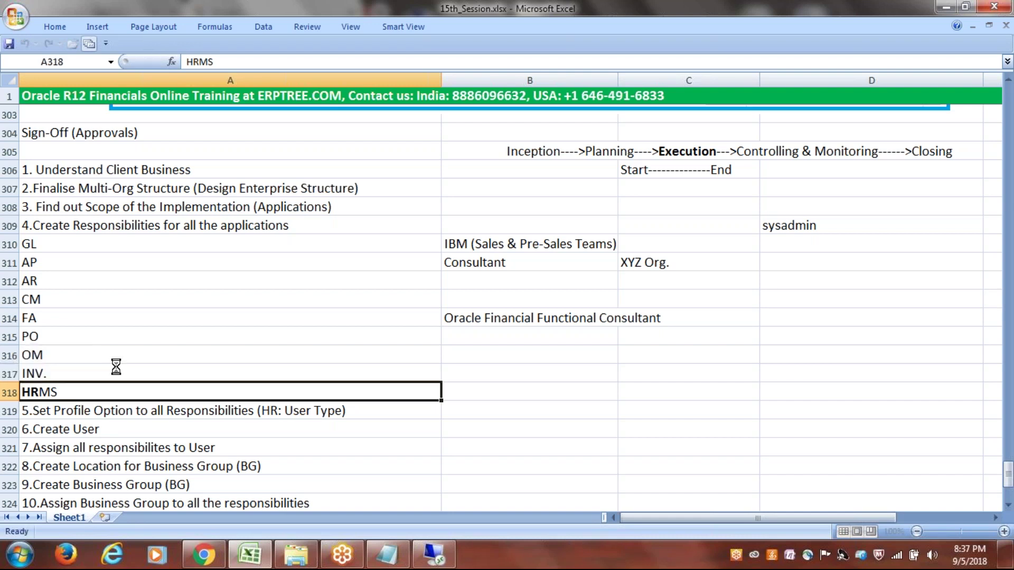
key("alt+Tab")
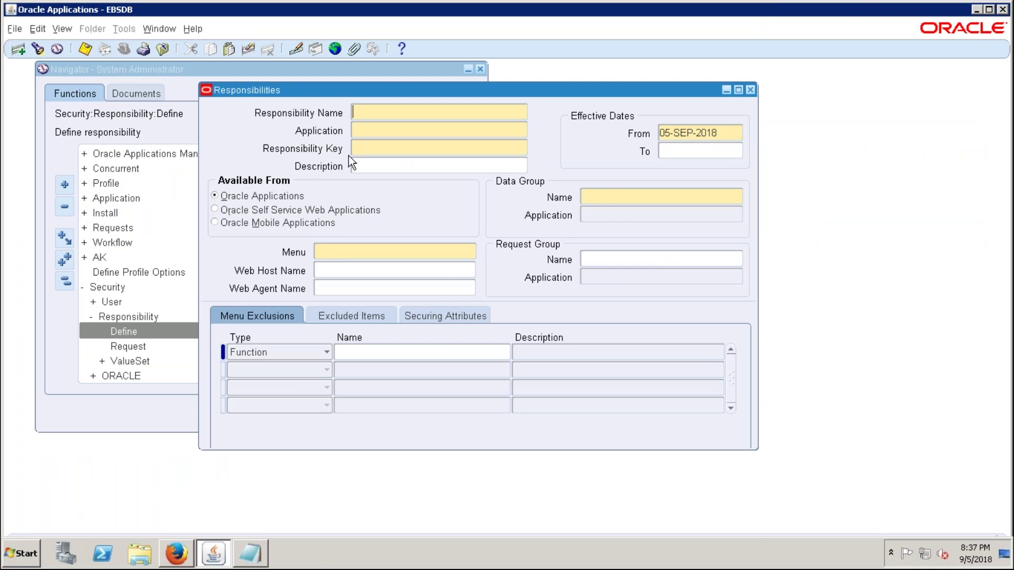
- Name the new responsibility 'E-ERPTREE Human Resource Super User'
type("e")
key("BackSpace")
type("E-ERPTREE Hu")
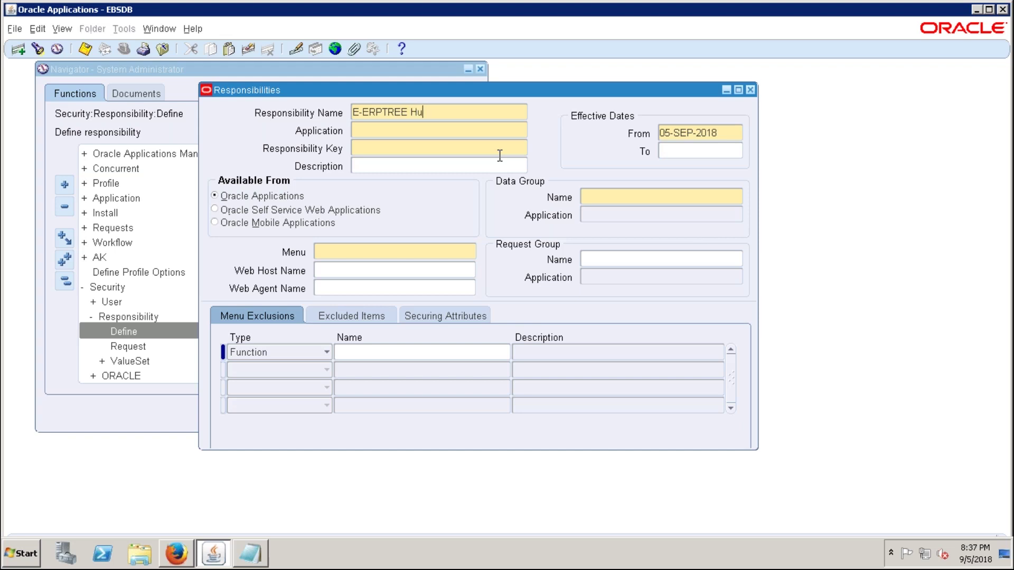
type("man Resources")
key("BackSpace")
type("Super User")
- Set the application to Human Resources and the key to E-ERPTREE_HR
left_click(378, 130)
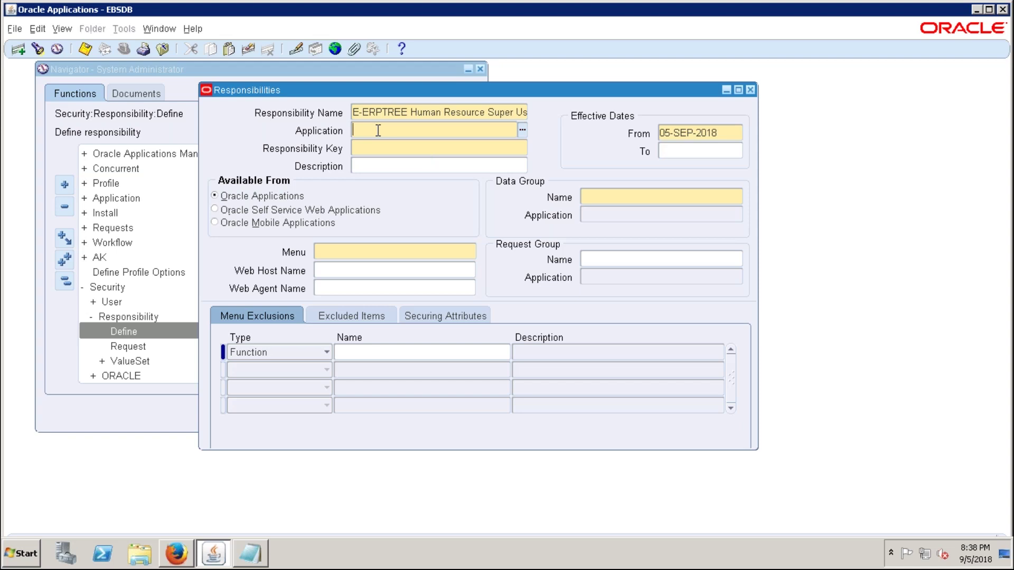
type("human re")
key("Tab")
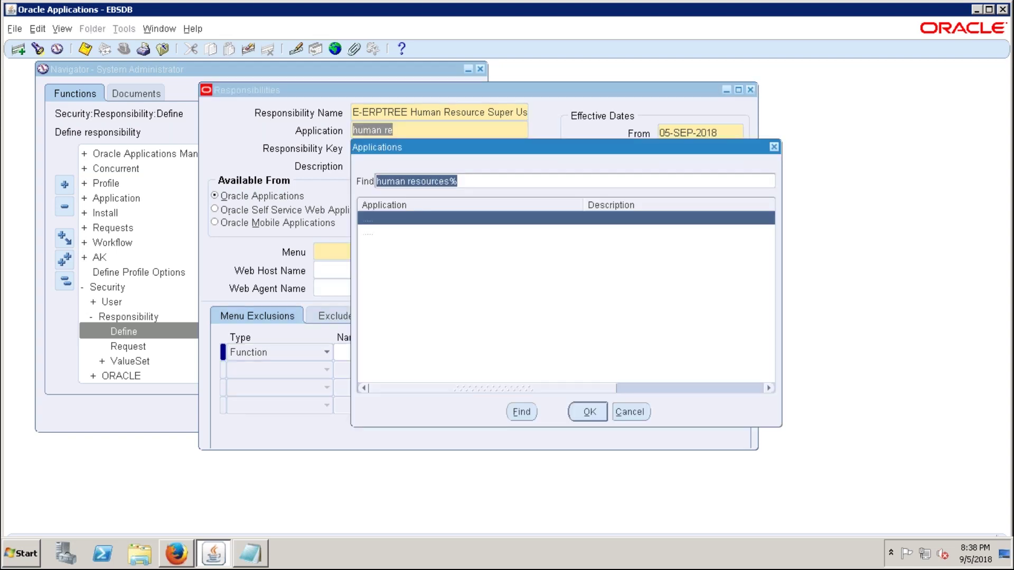
key("Return")
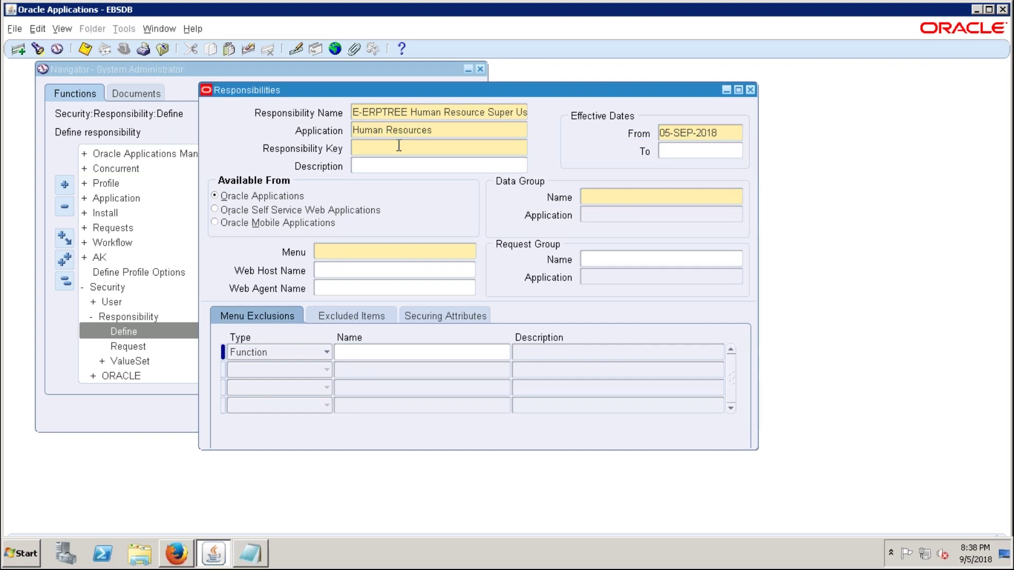
type("E-ERPTREE_HR")
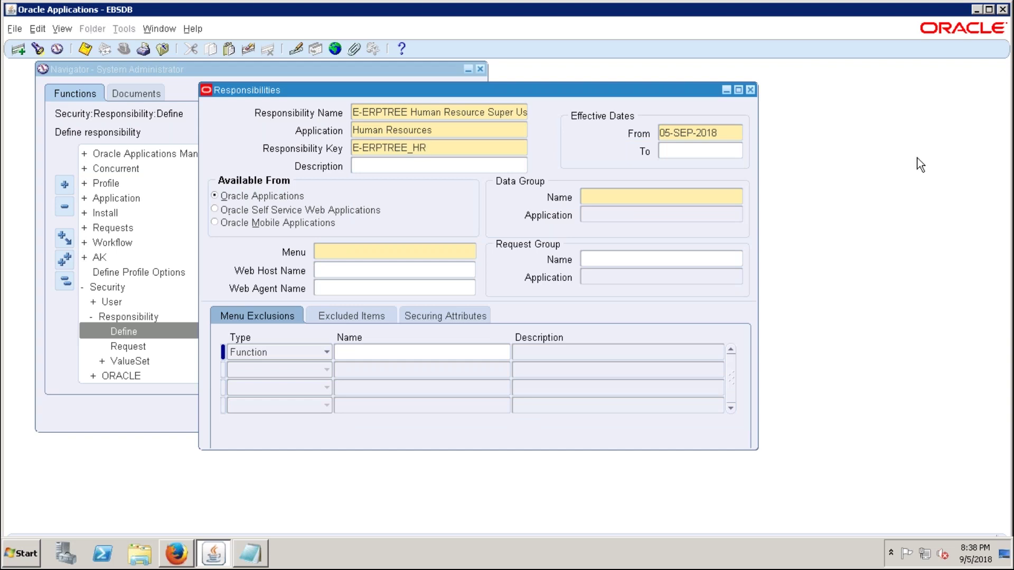
- Set the data group to Standard and look up its application with HUMAN RE
left_click(690, 198)
type("Standard")
key("Tab")
type("HUMAN RE")
key("Tab")
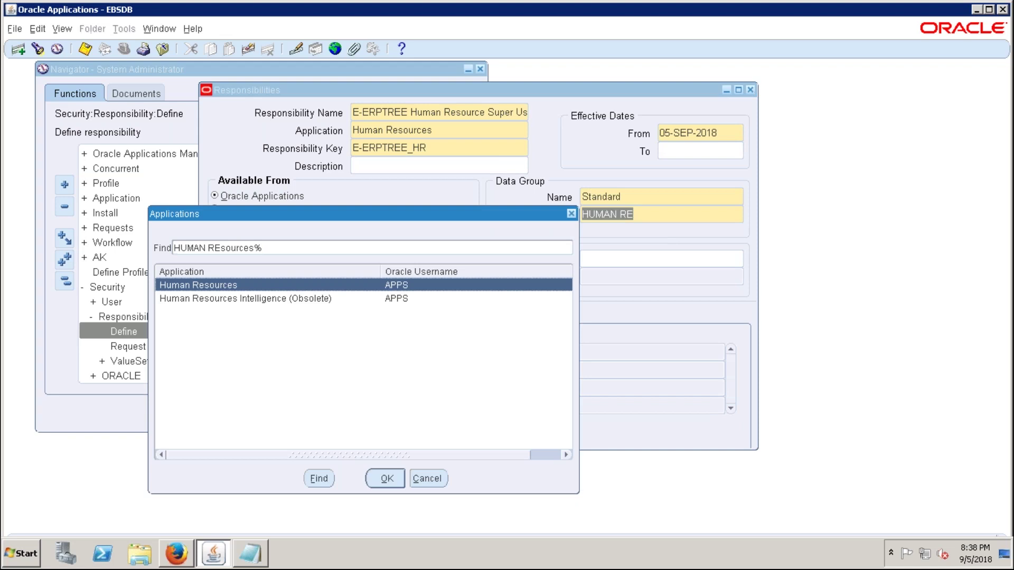
- Use Human Resources for the data group and set the menu to HRMS Navigator
key("Return")
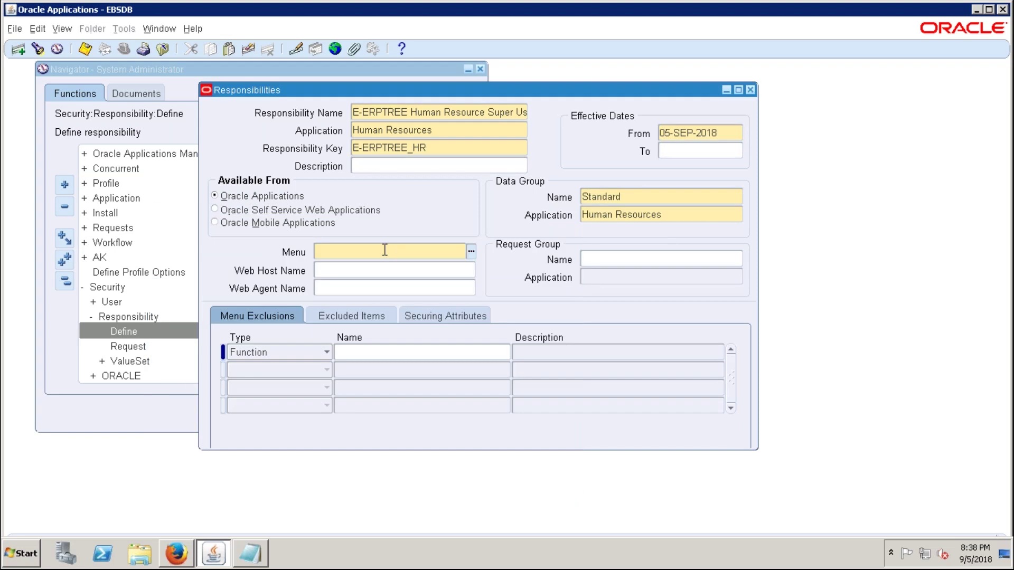
type("HRMS N")
key("Tab")
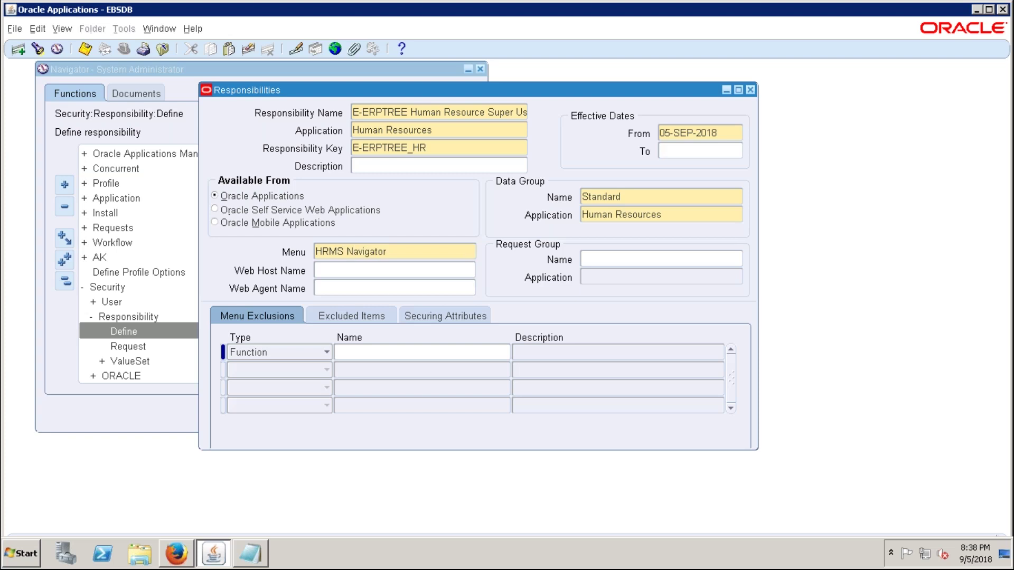
left_click(395, 248)
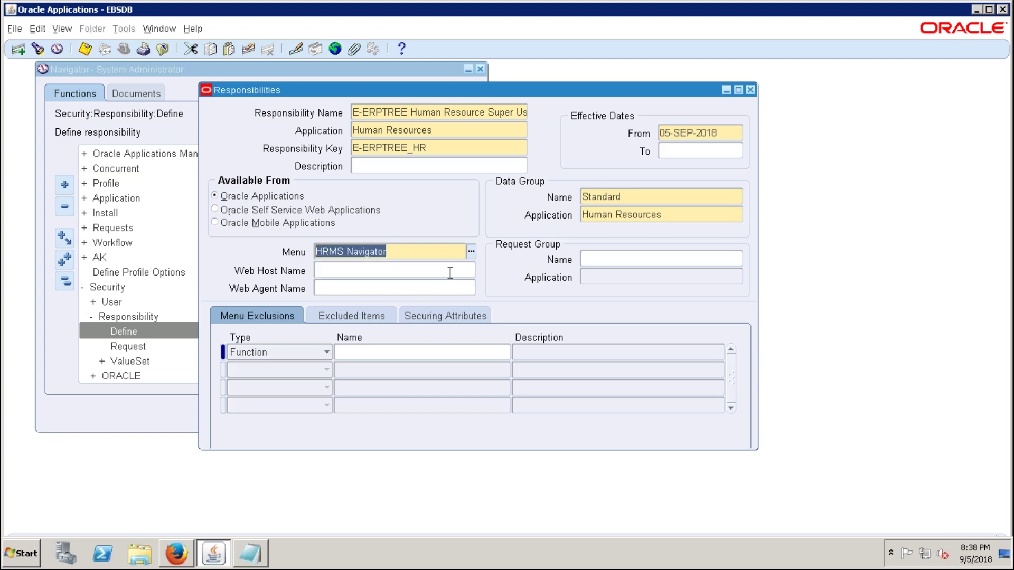
- Search report groups with %HRMS%, then %HR%, and choose HR Reports as the request group
left_click(657, 258)
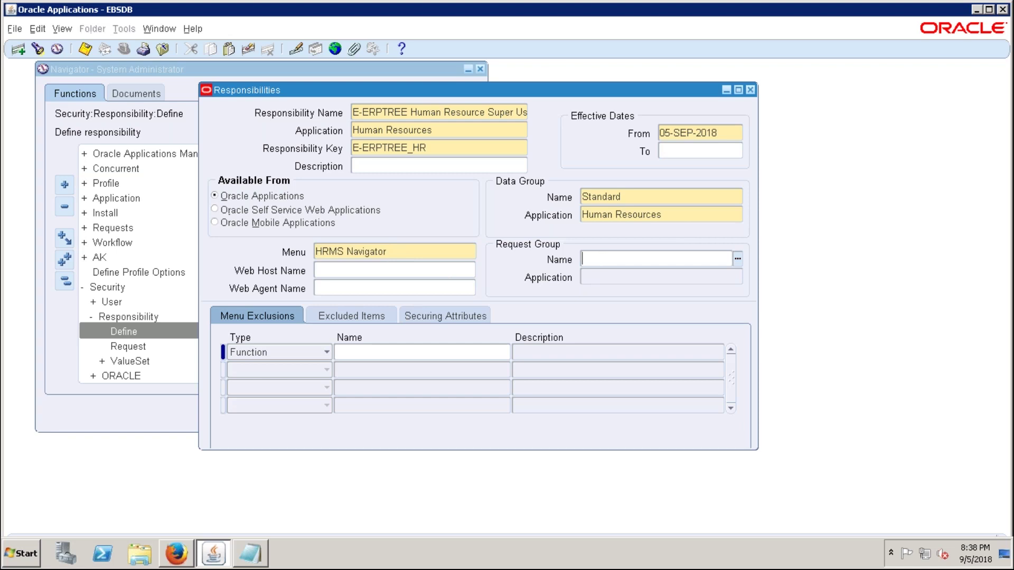
type("HRMS")
key("Tab")
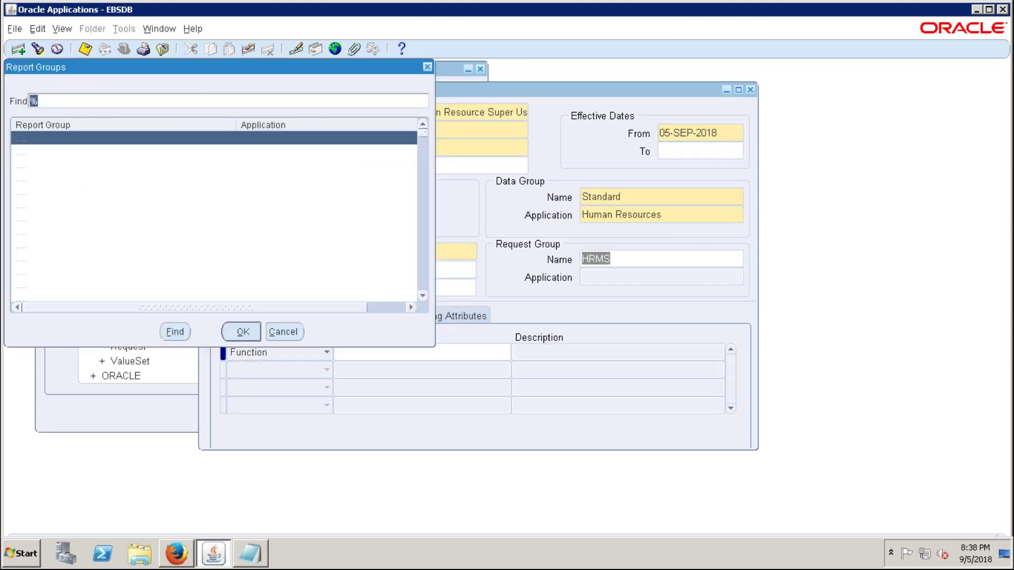
left_click(194, 97)
type("HR")
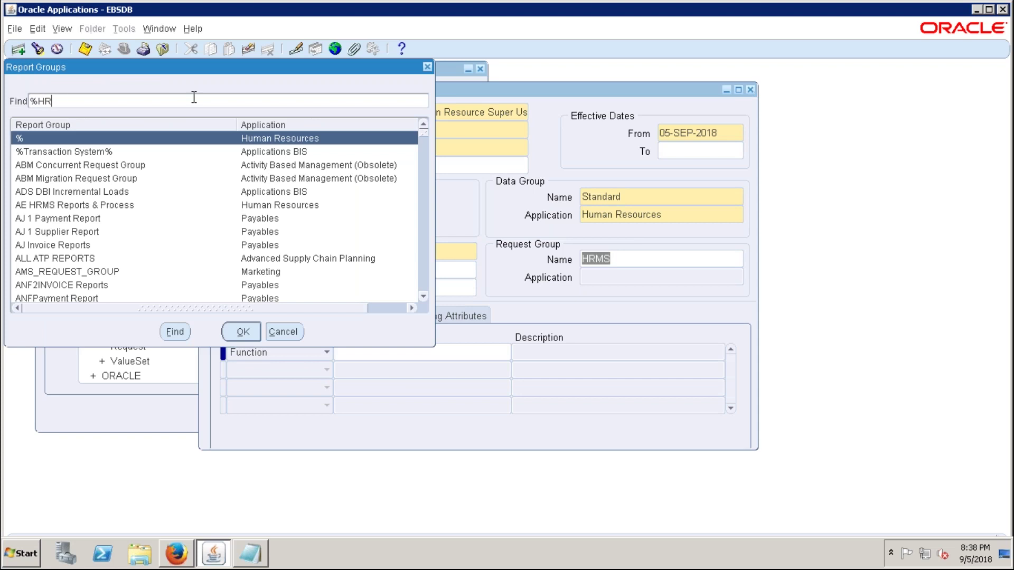
type("MS%")
key("Return")
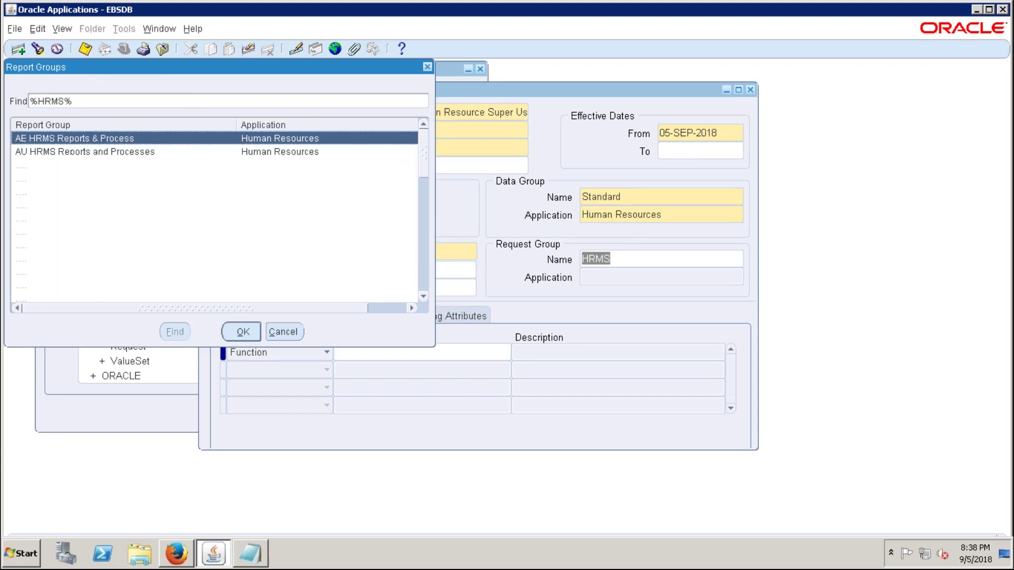
left_click(65, 100)
key("BackSpace")
key("BackSpace")
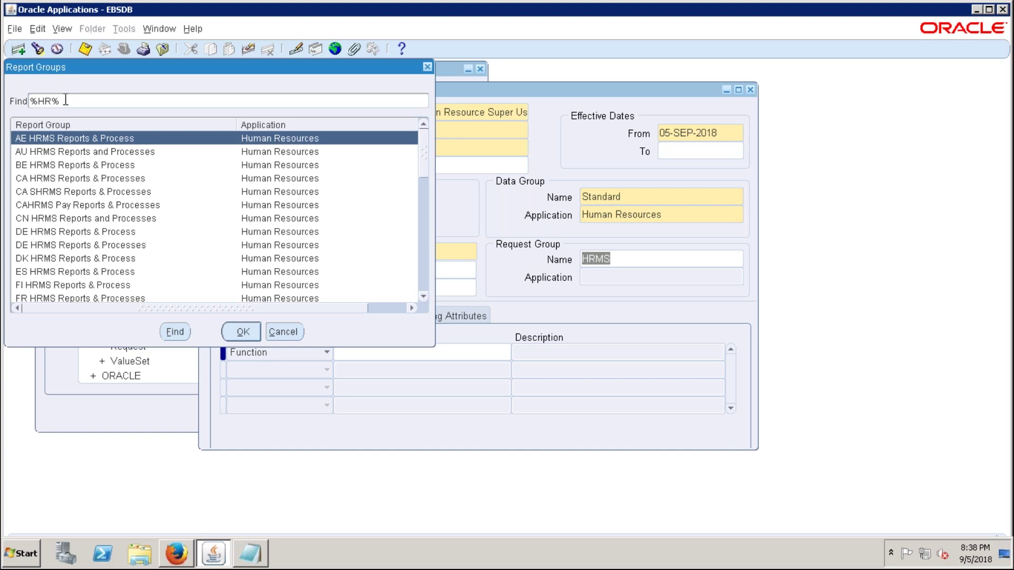
key("Return")
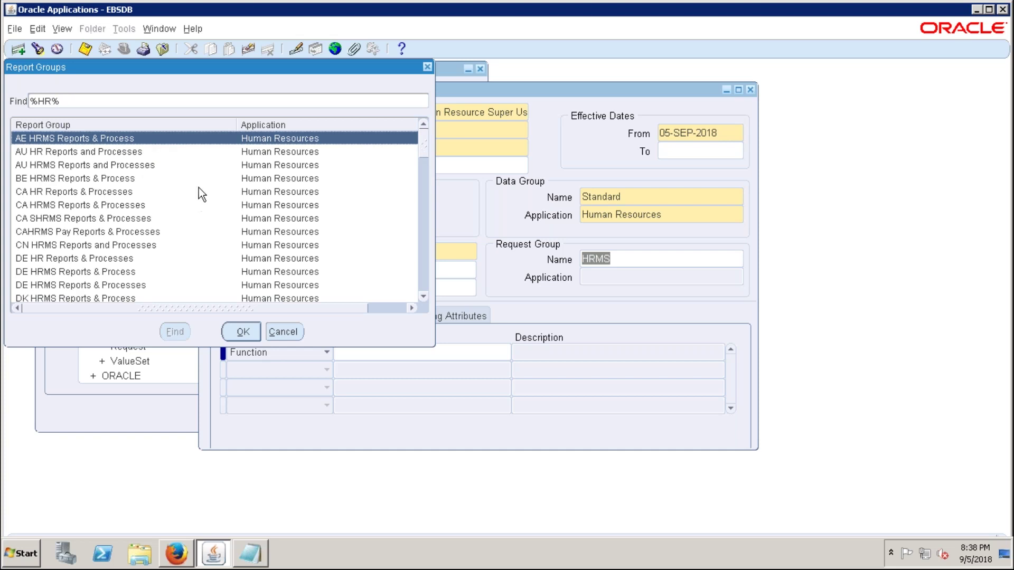
scroll(198, 188, "down", 2)
scroll(200, 186, "down", 3)
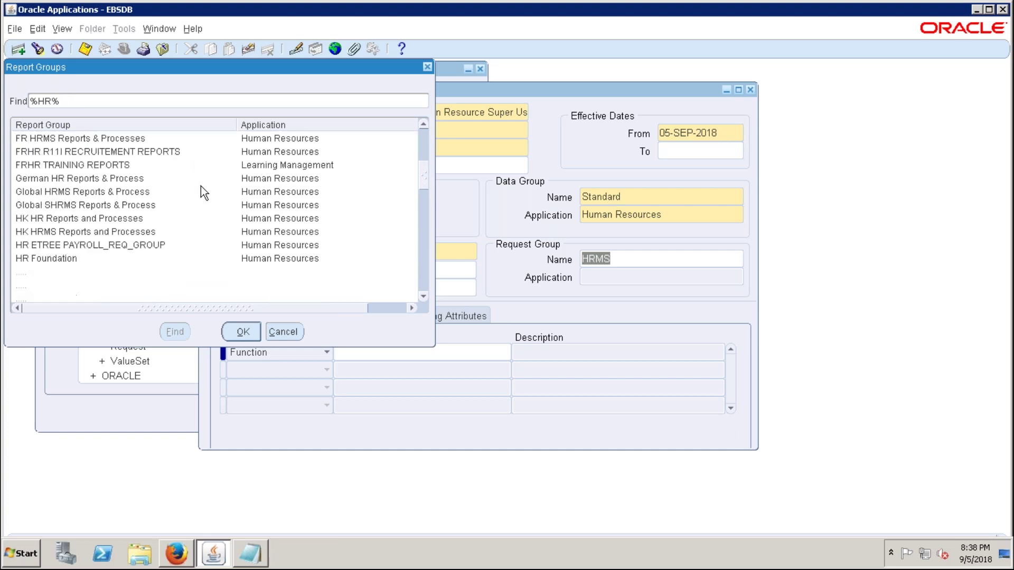
scroll(201, 186, "down", 1)
left_click(54, 246)
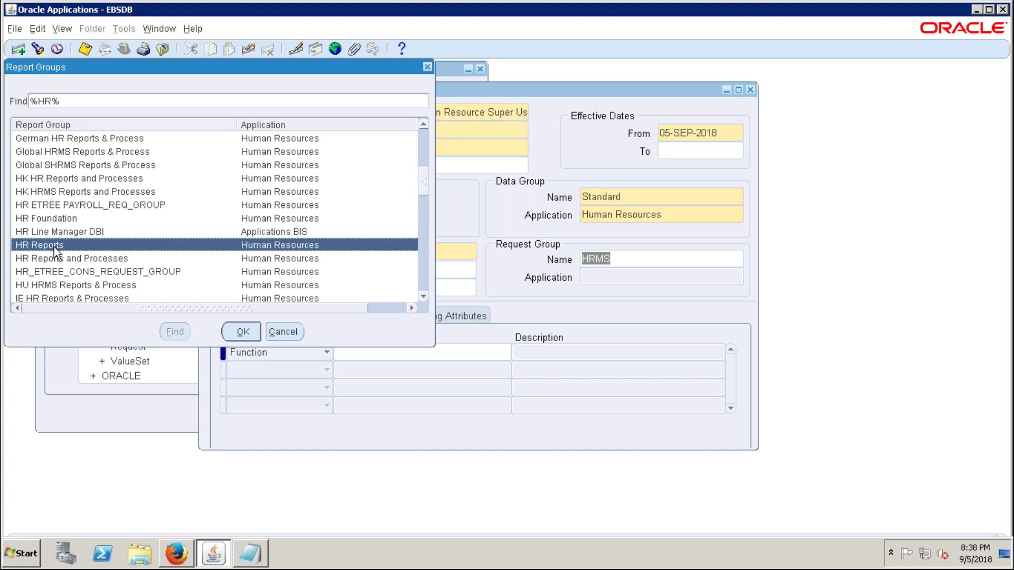
left_click(233, 332)
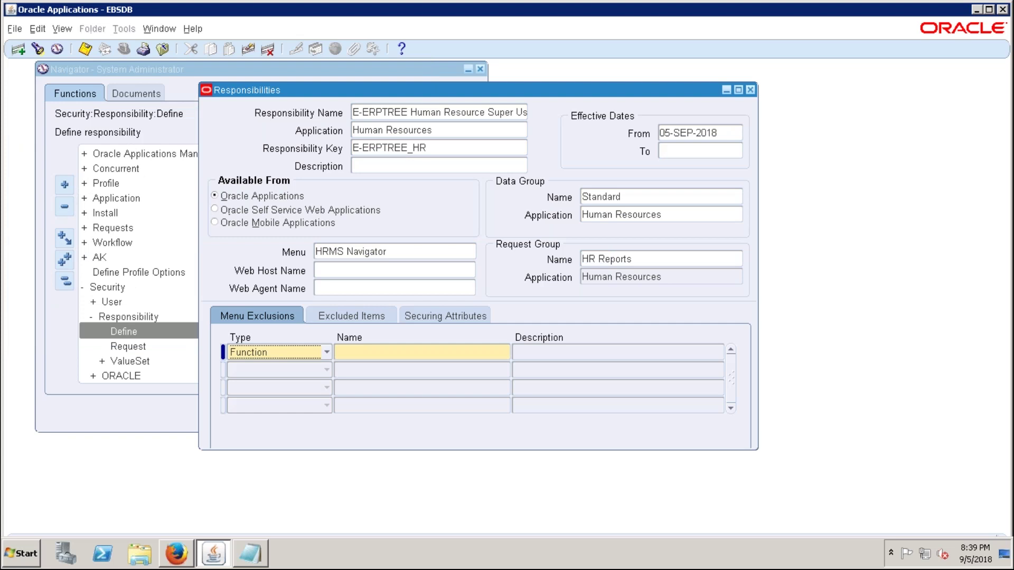
- Save the record, then change the request group to IN HRMS Reports and Processes
left_click(606, 259)
key("ctrl+s")
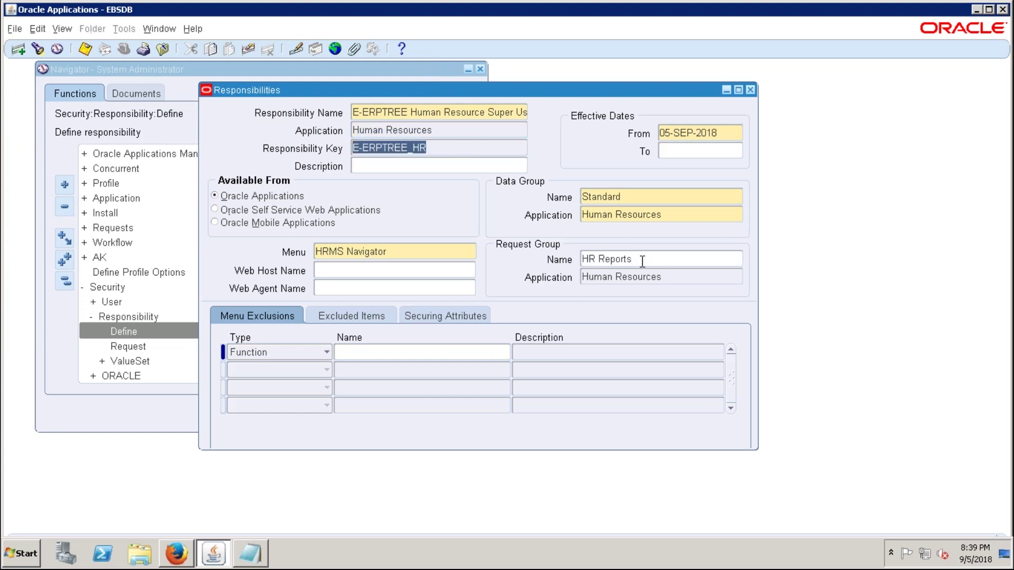
left_click(642, 259)
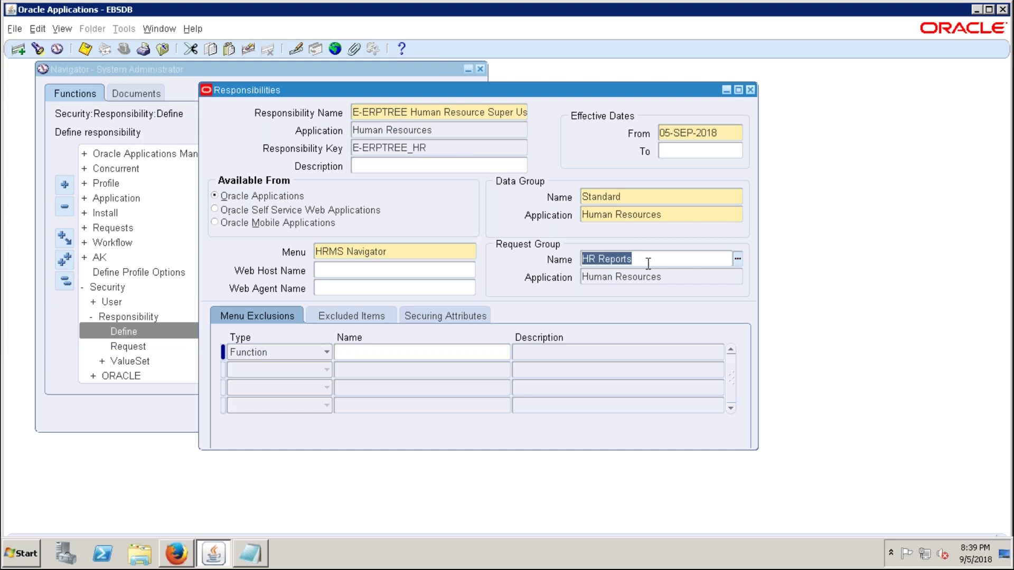
type("IN H")
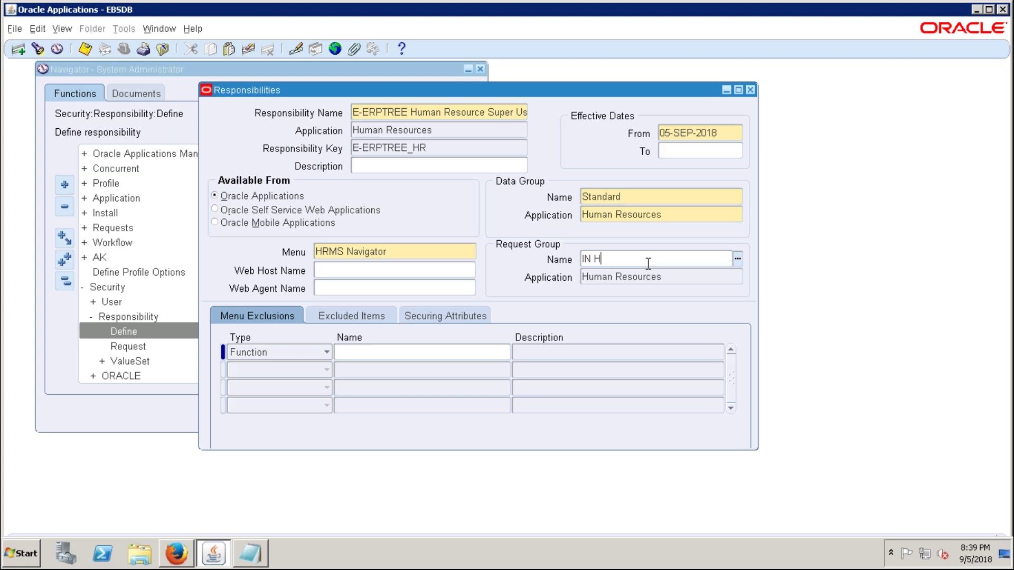
key("Tab")
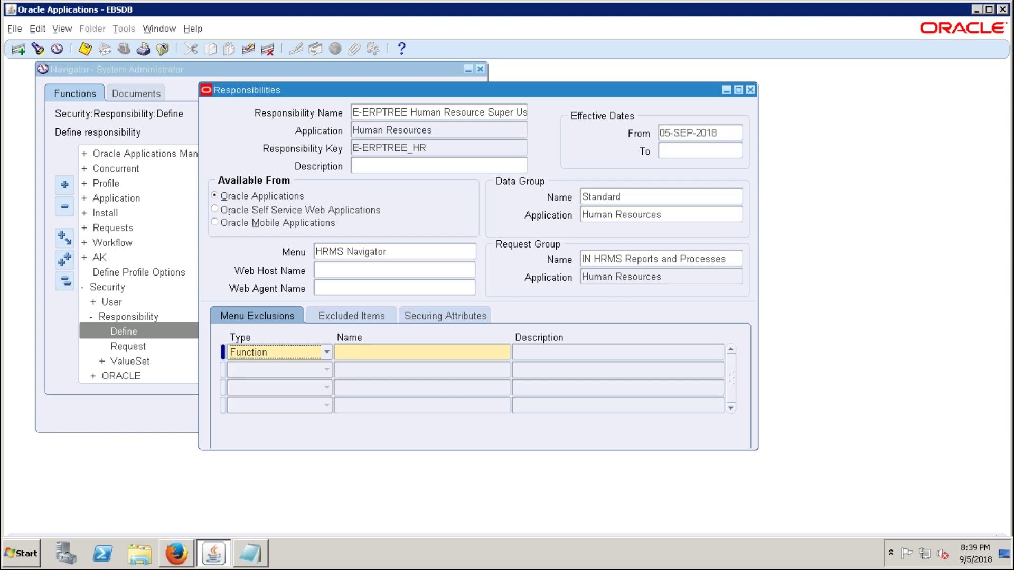
- Check the request group's IN prefix and the E-ERPTREE_HR key, then return to Excel
left_click(598, 261)
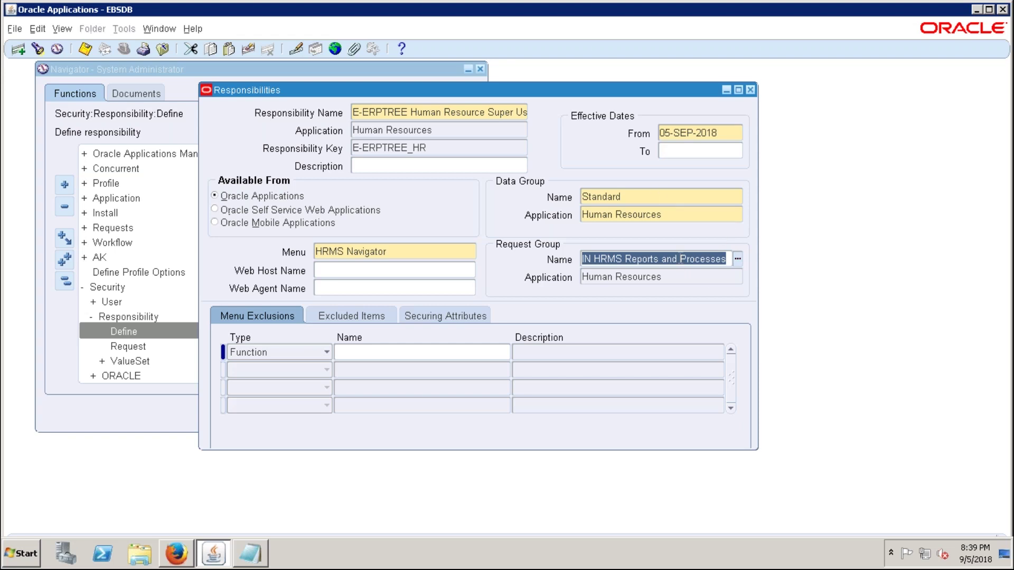
left_click(592, 258)
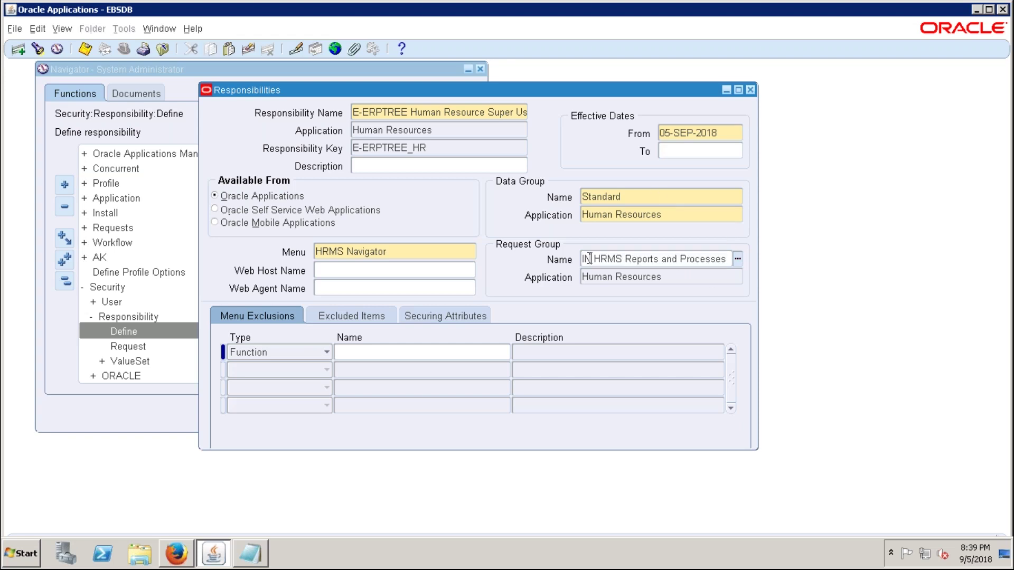
left_click_drag(579, 258, 592, 258)
double_click(459, 148)
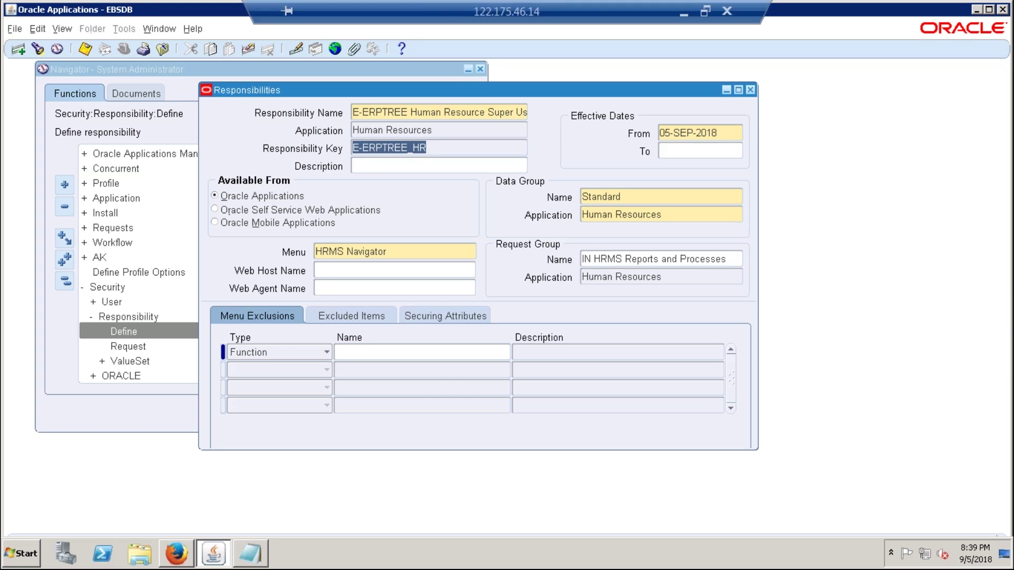
left_click(733, 8)
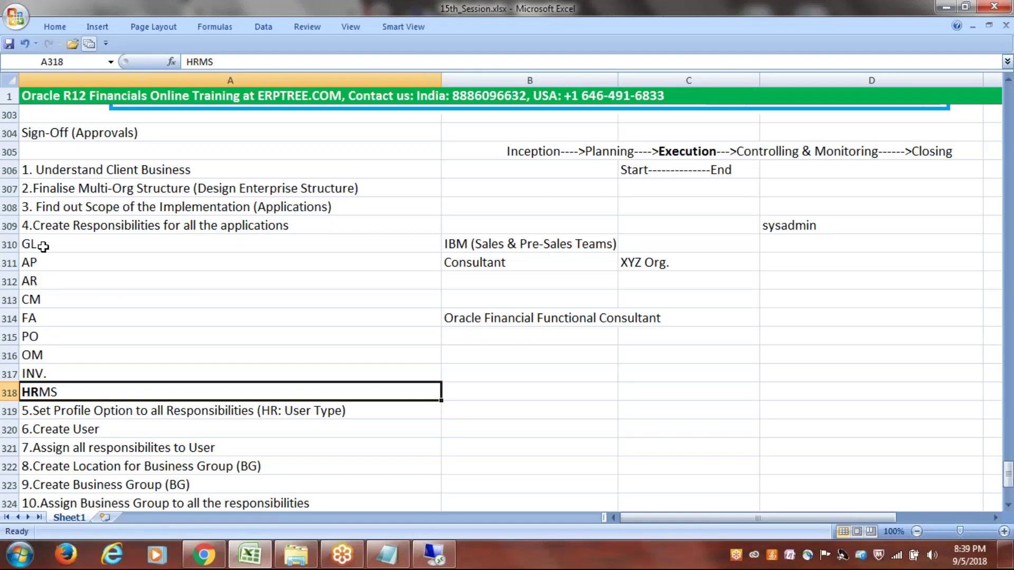
- Move the notes from B310:B315 into column D starting at D313
left_click(43, 228)
left_click(494, 243)
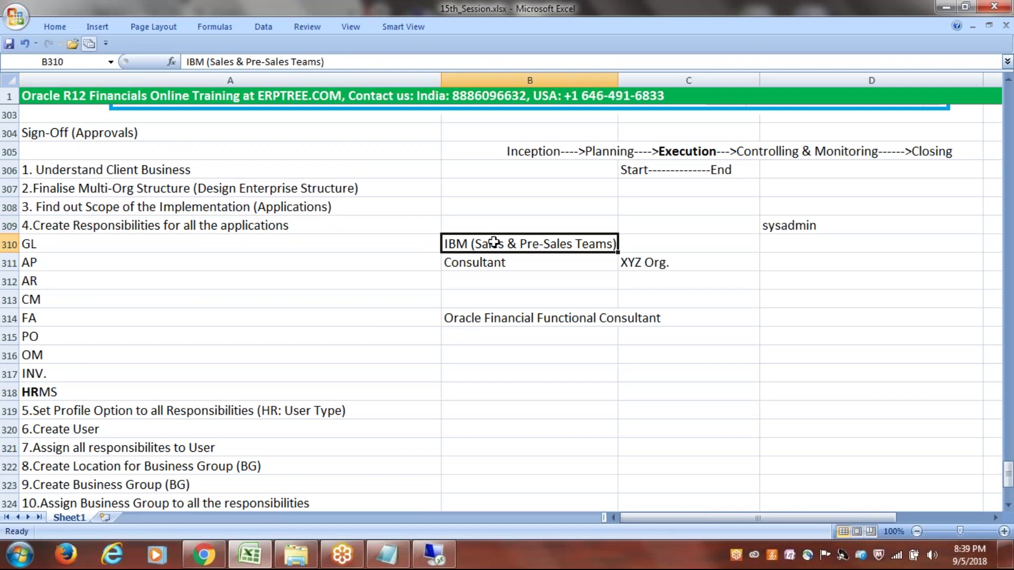
left_click_drag(493, 242, 525, 328)
key("ctrl+c")
left_click(824, 299)
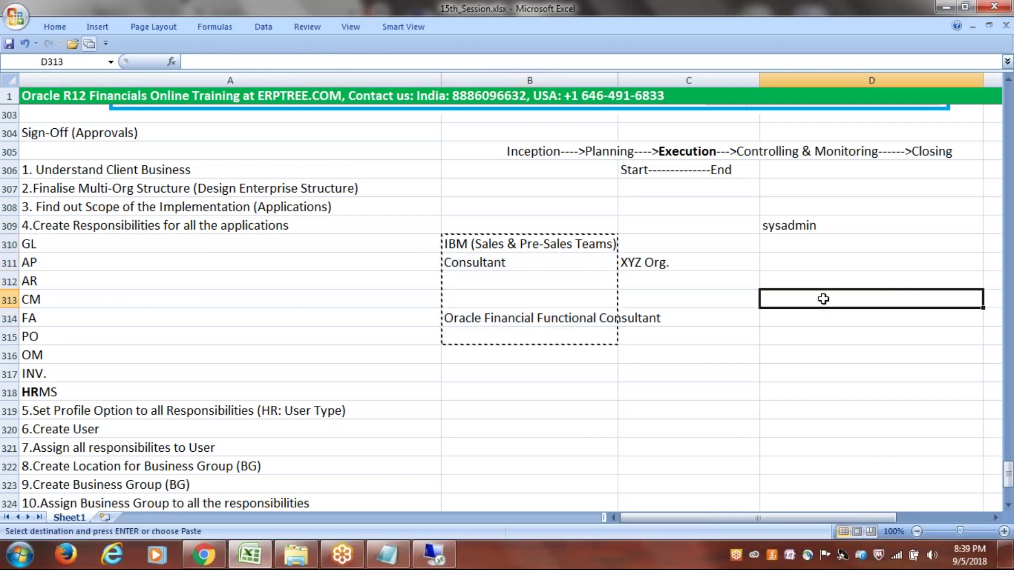
key("ctrl+v")
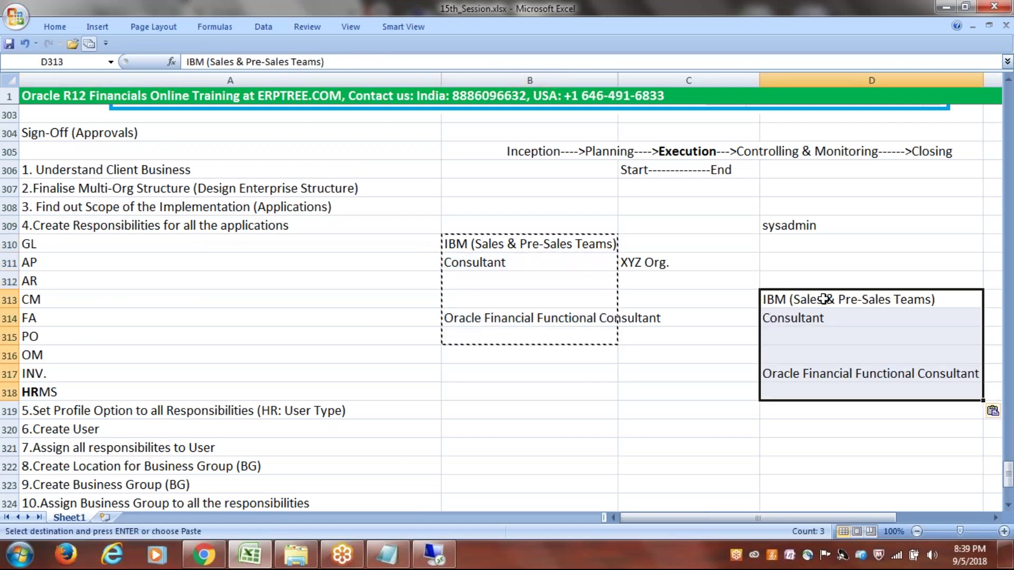
key("Escape")
left_click_drag(496, 244, 499, 319)
key("Delete")
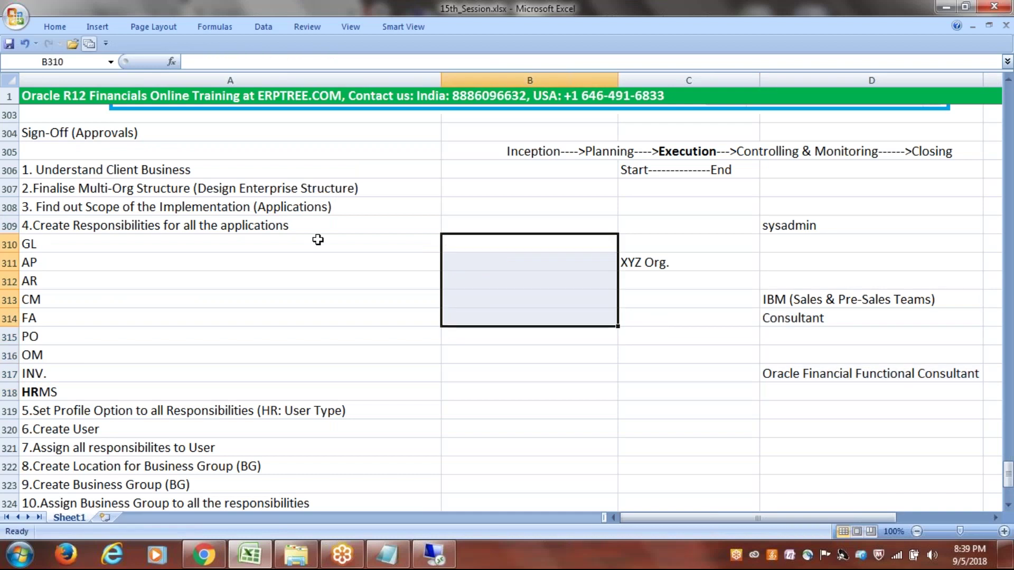
- Mark B309, Create Responsibilities, as Done
key("Up")
type("d")
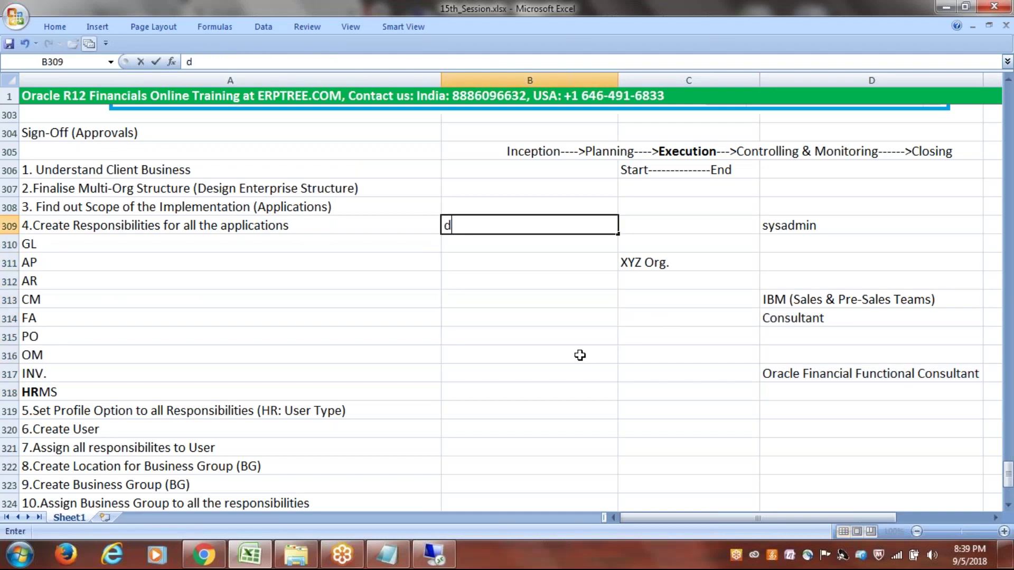
type("one")
key("ctrl+s")
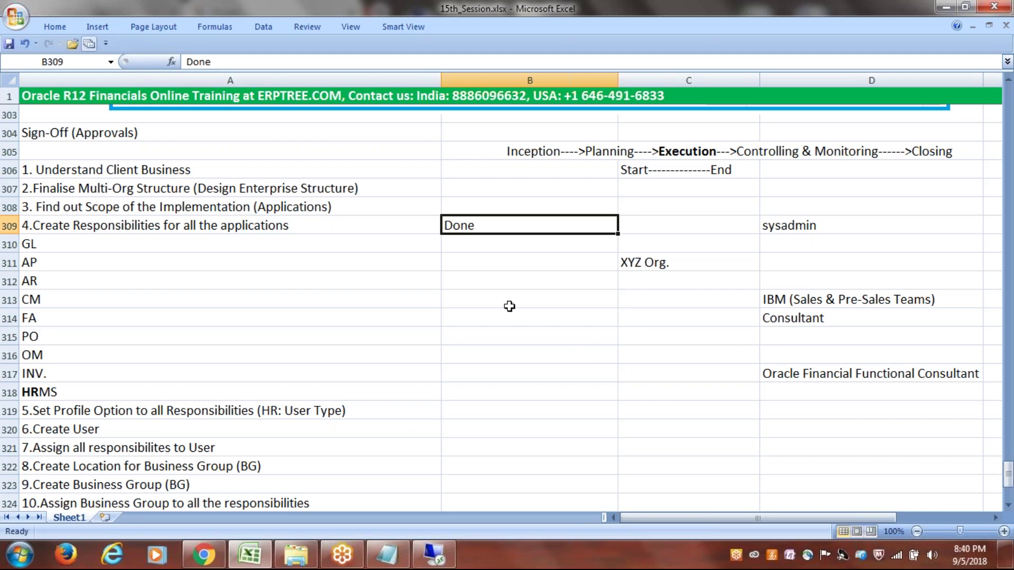
- Review the next checklist steps in rows 319–320 and save 15th_Session.xlsx
scroll(509, 306, "down", 1)
left_click(98, 354)
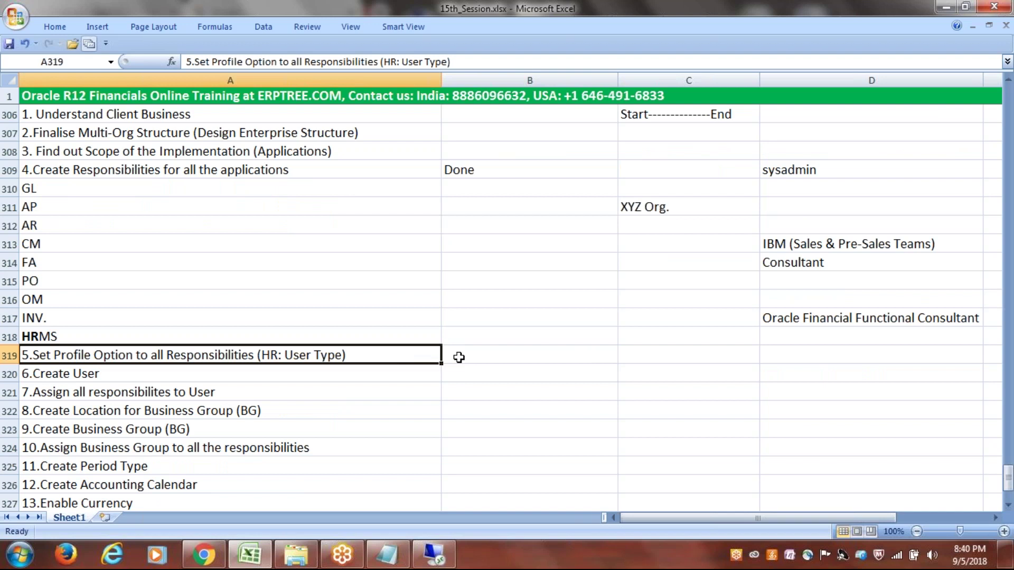
left_click(459, 358)
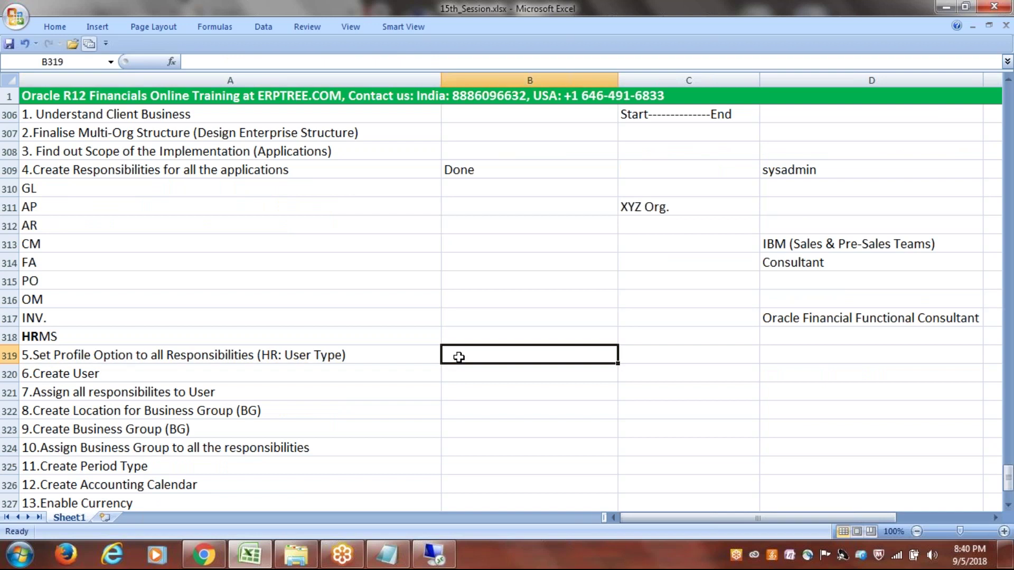
scroll(459, 358, "down", 2)
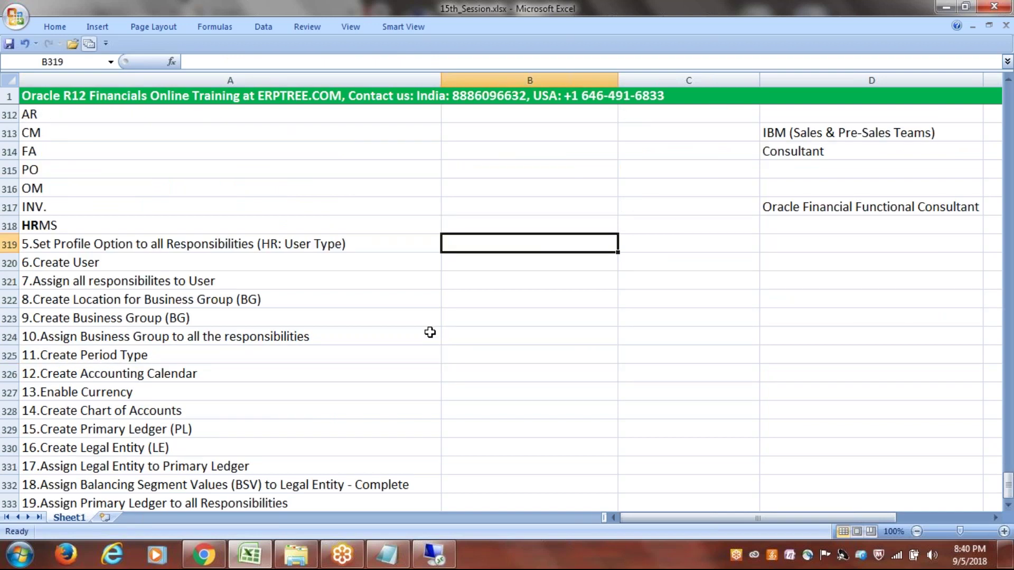
left_click(86, 264)
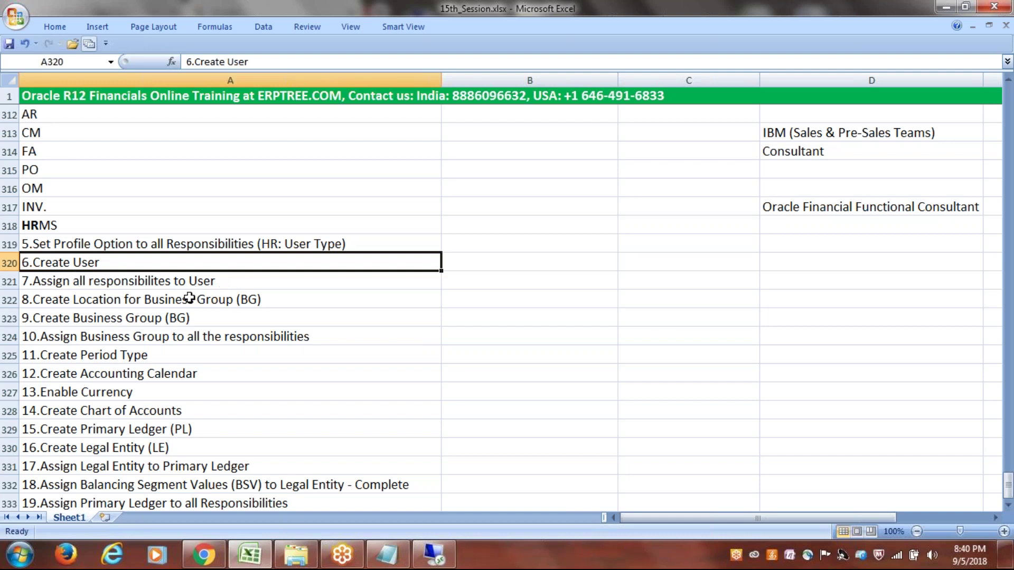
key("ctrl+s")
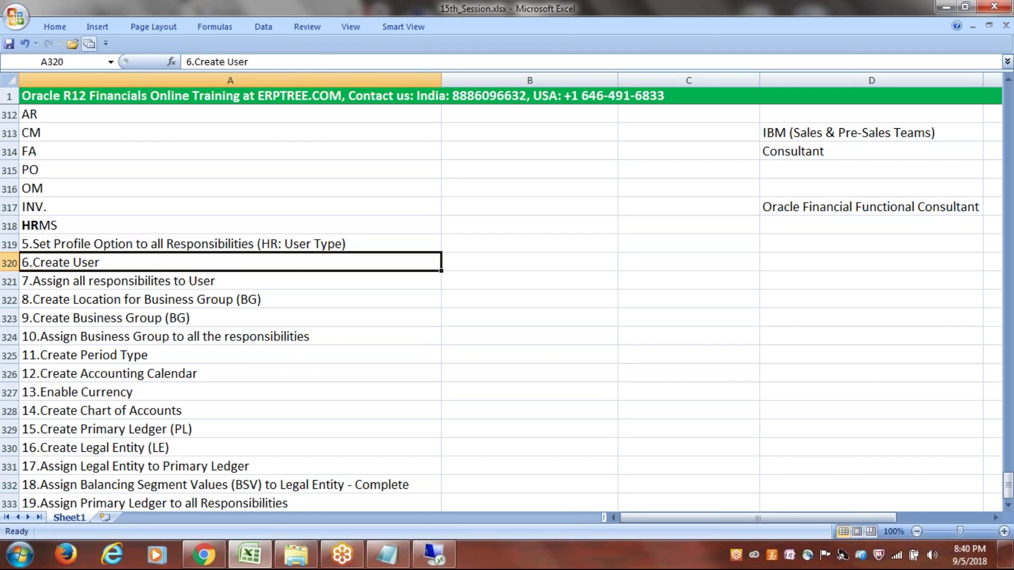